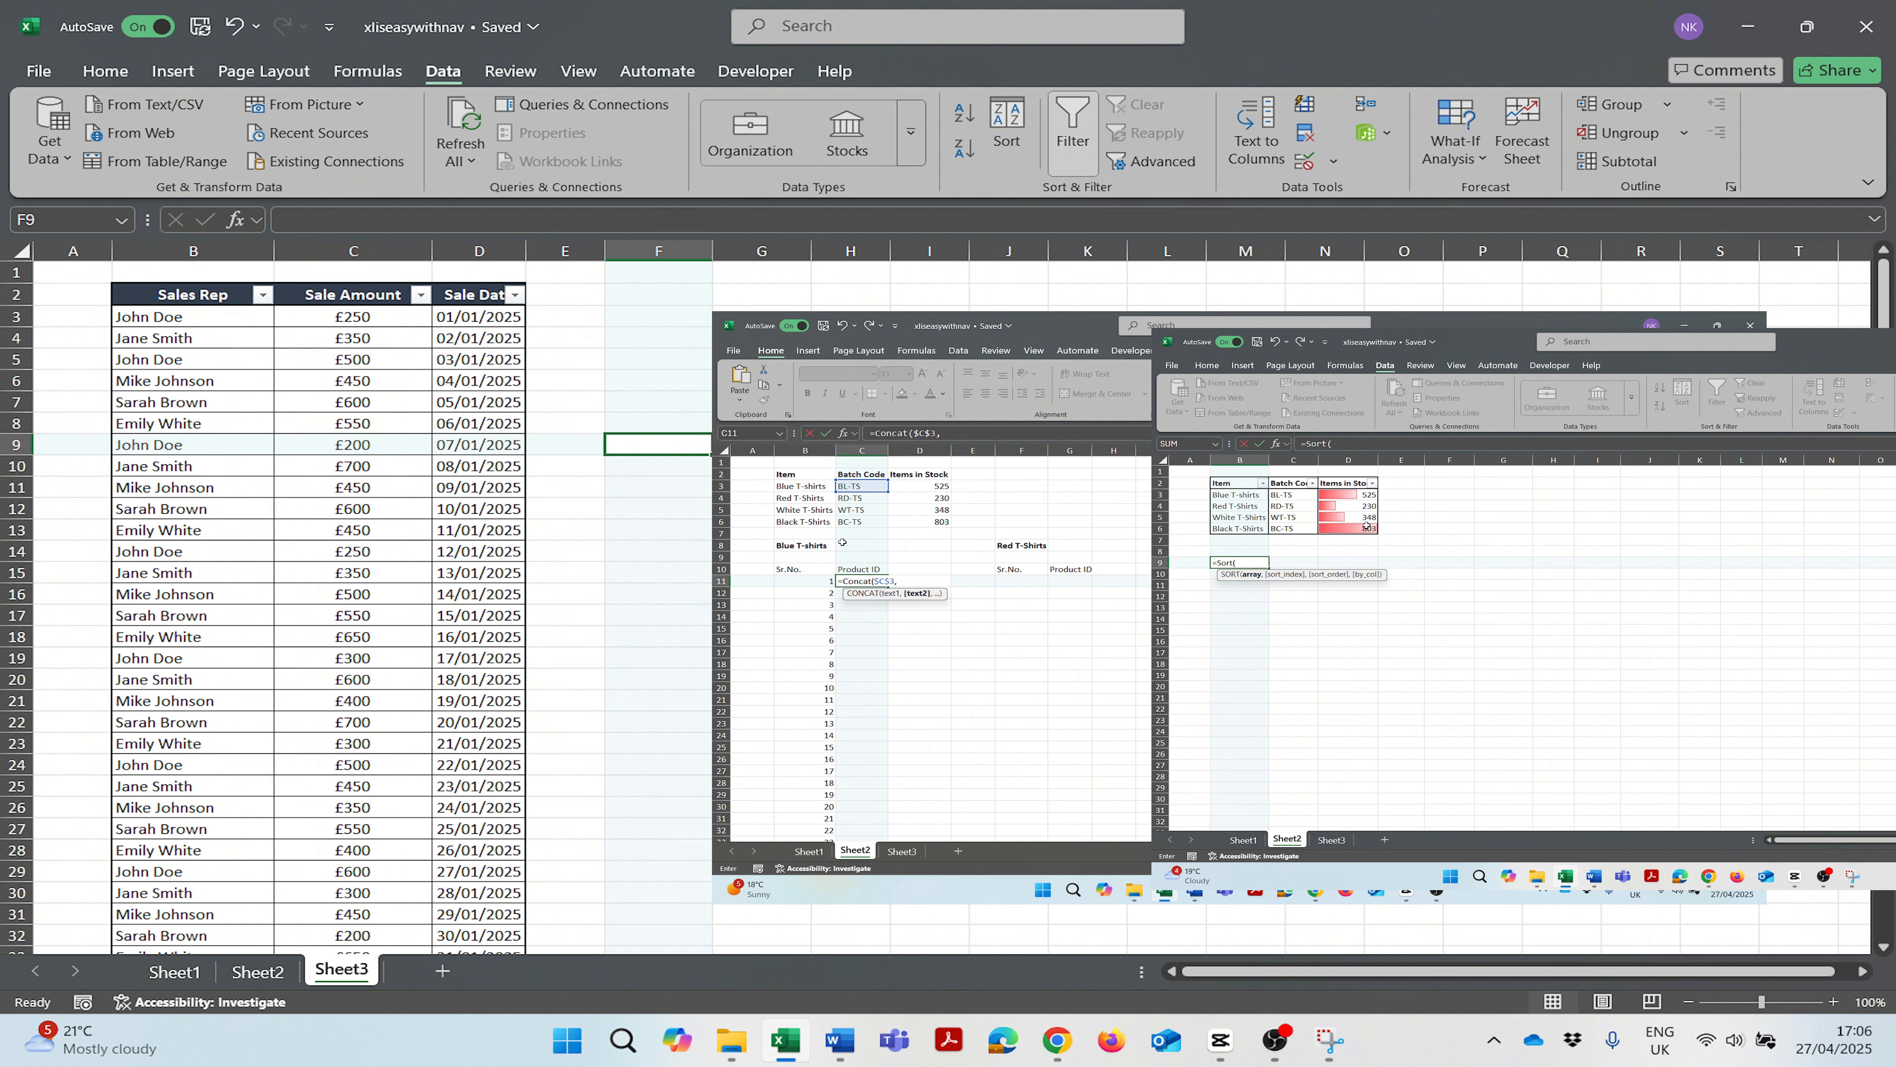
{"action": "type", "text": "\"-\","}
{"action": "left_click", "coordinate": [818, 585]}
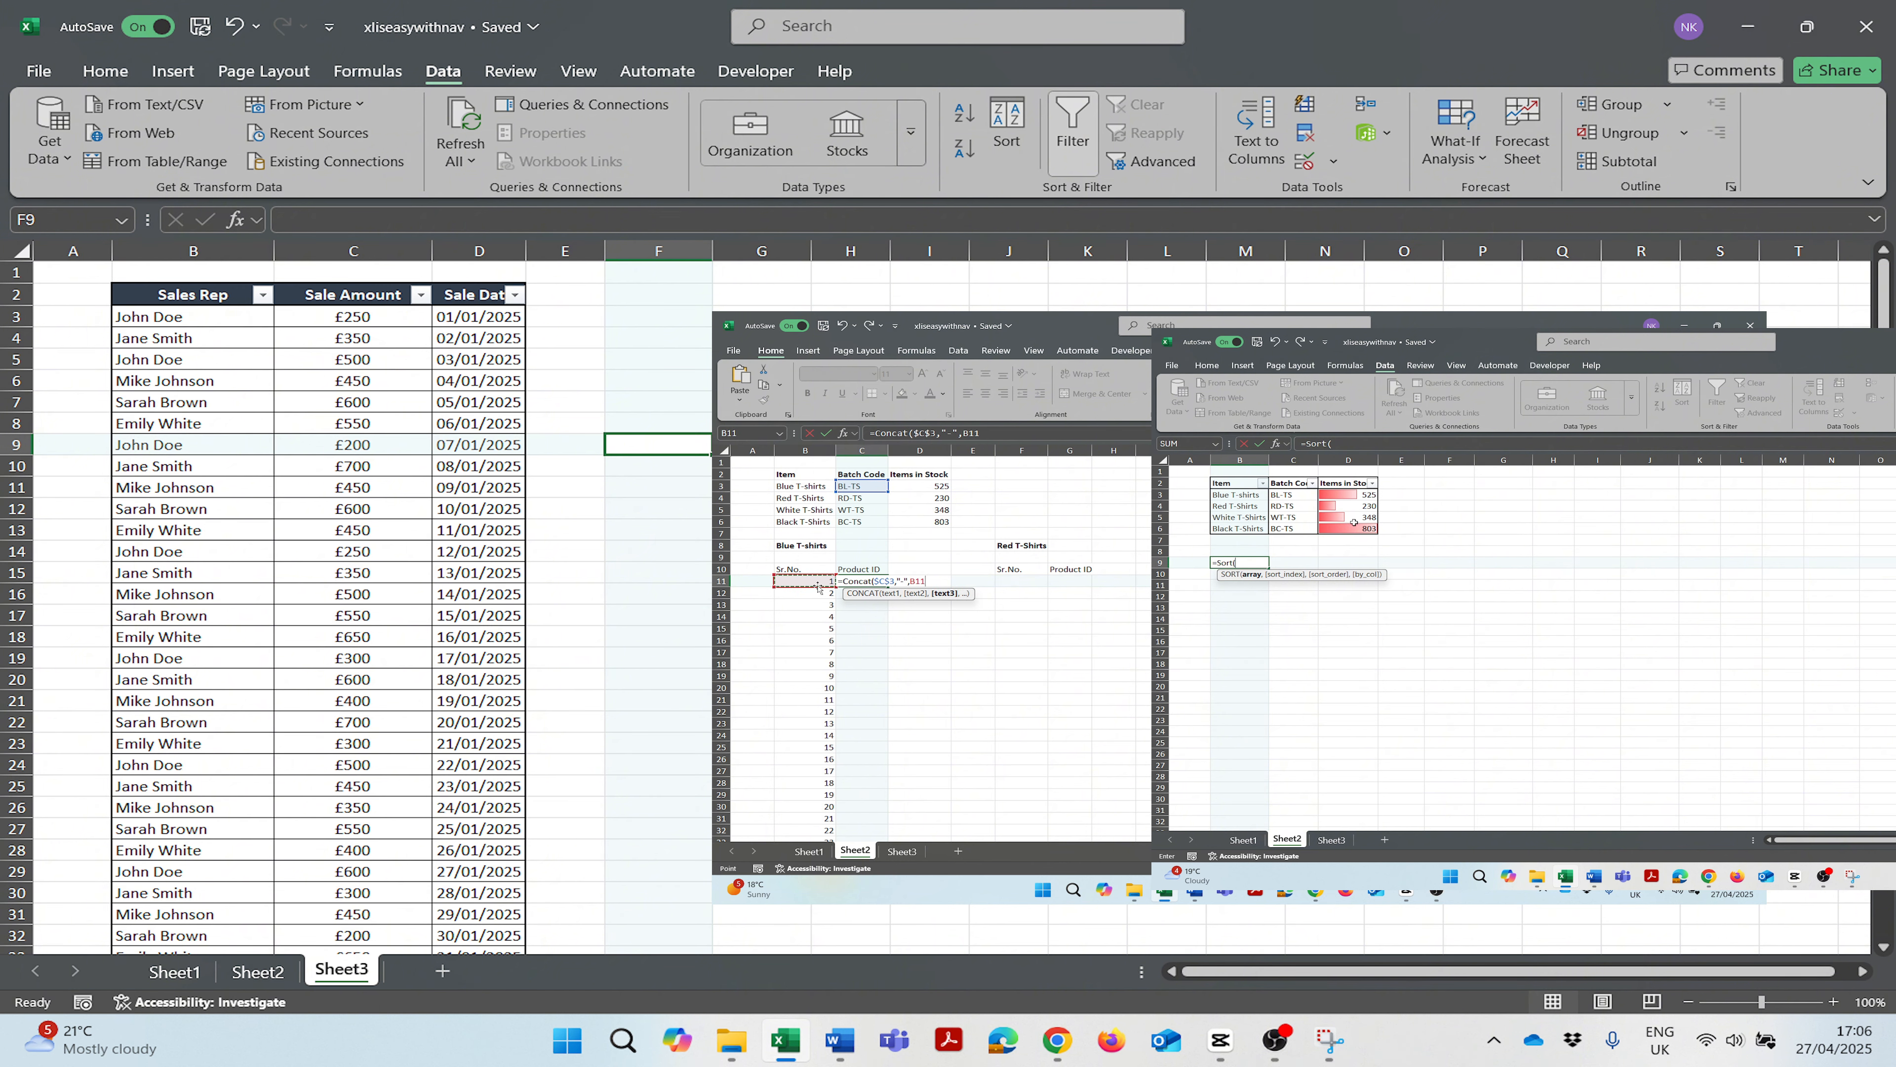
{"action": "key", "text": "Return"}
{"action": "left_click", "coordinate": [865, 581]}
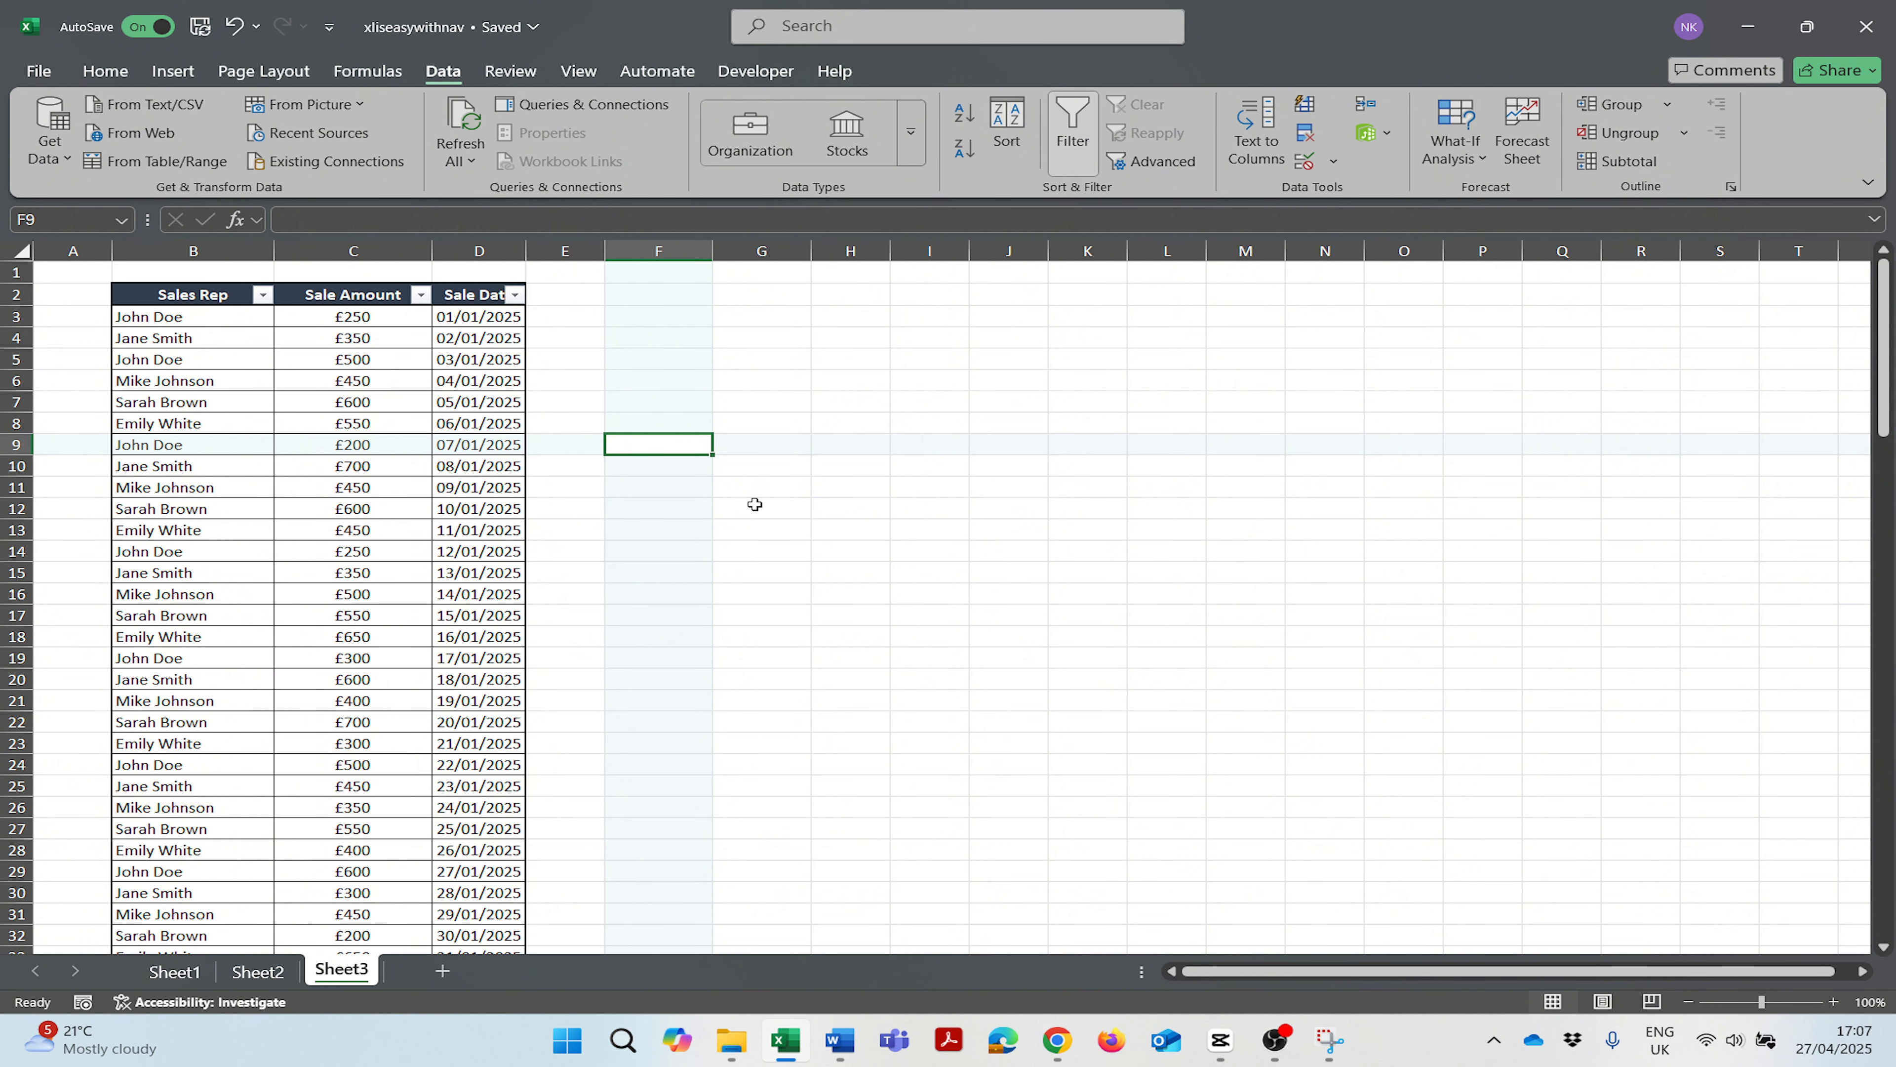
{"action": "type", "text": "=FO"}
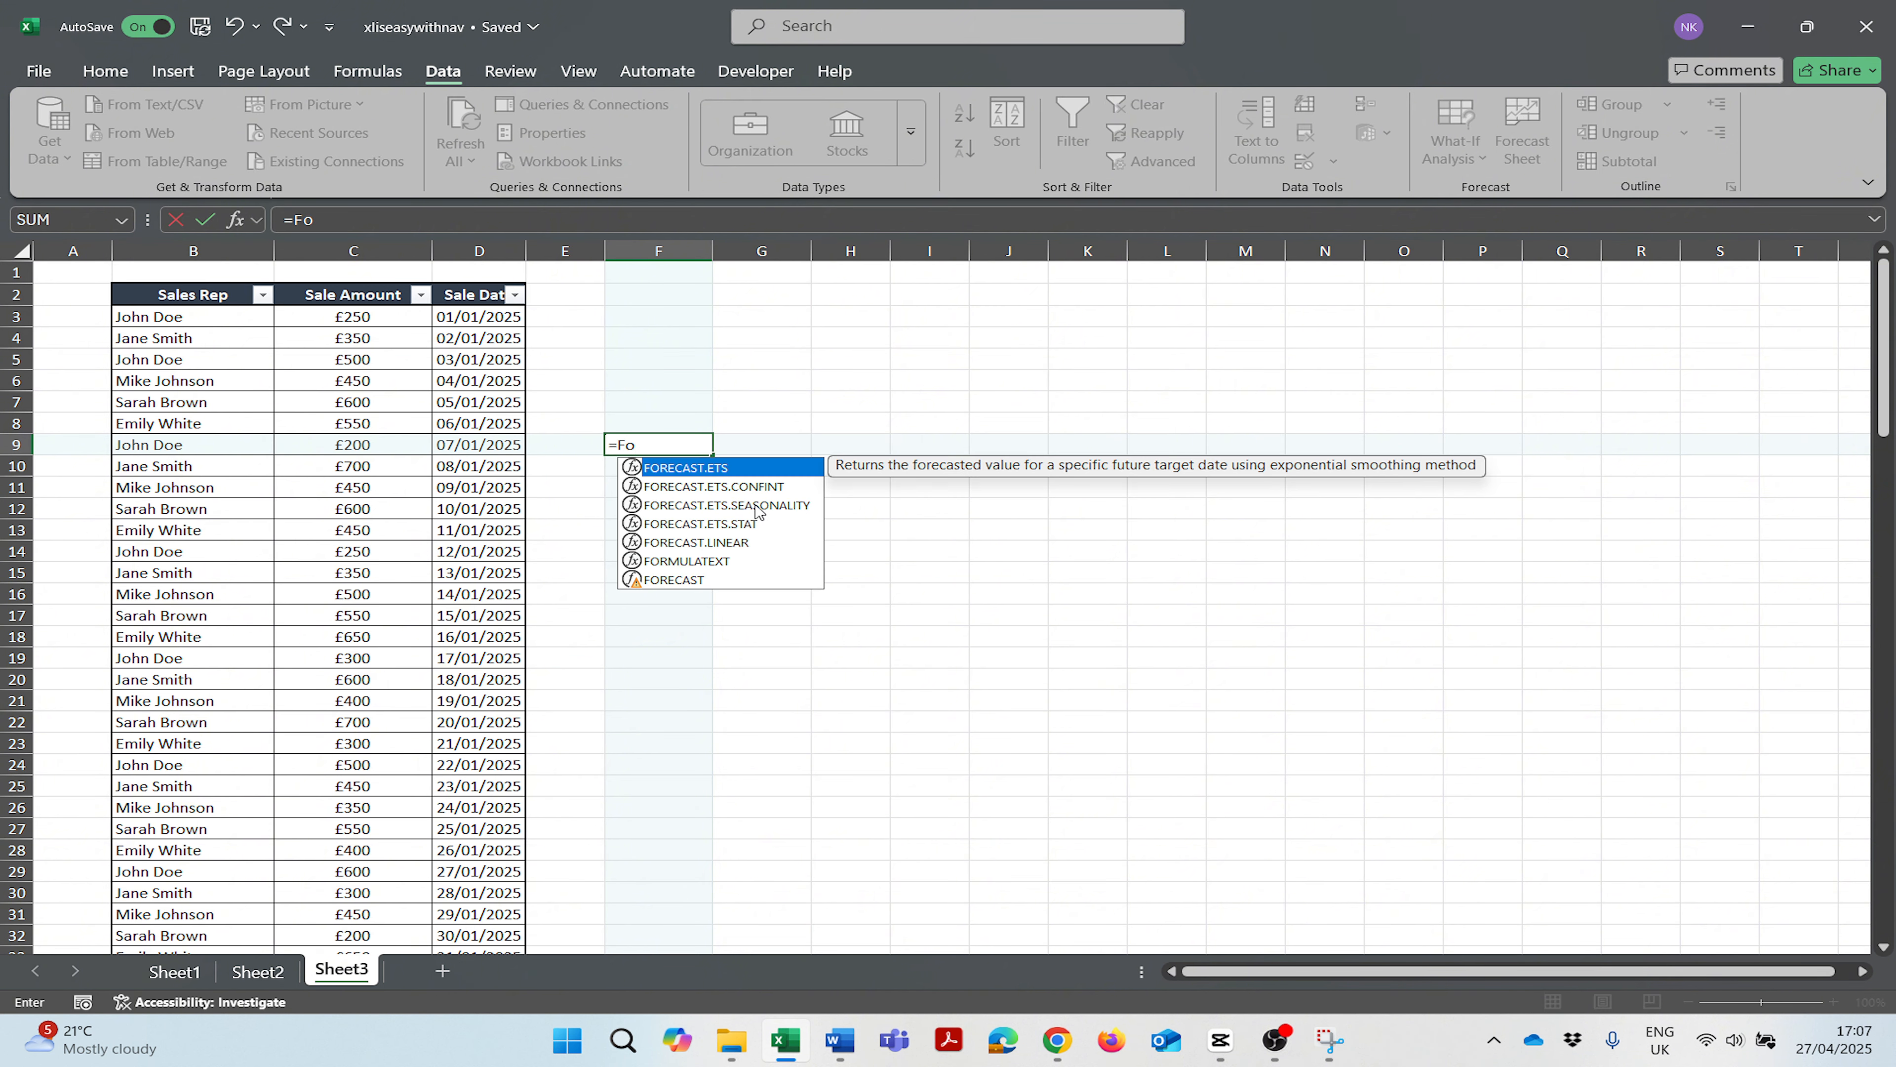
{"action": "key", "text": "BackSpace"}
{"action": "type", "text": "ilter"}
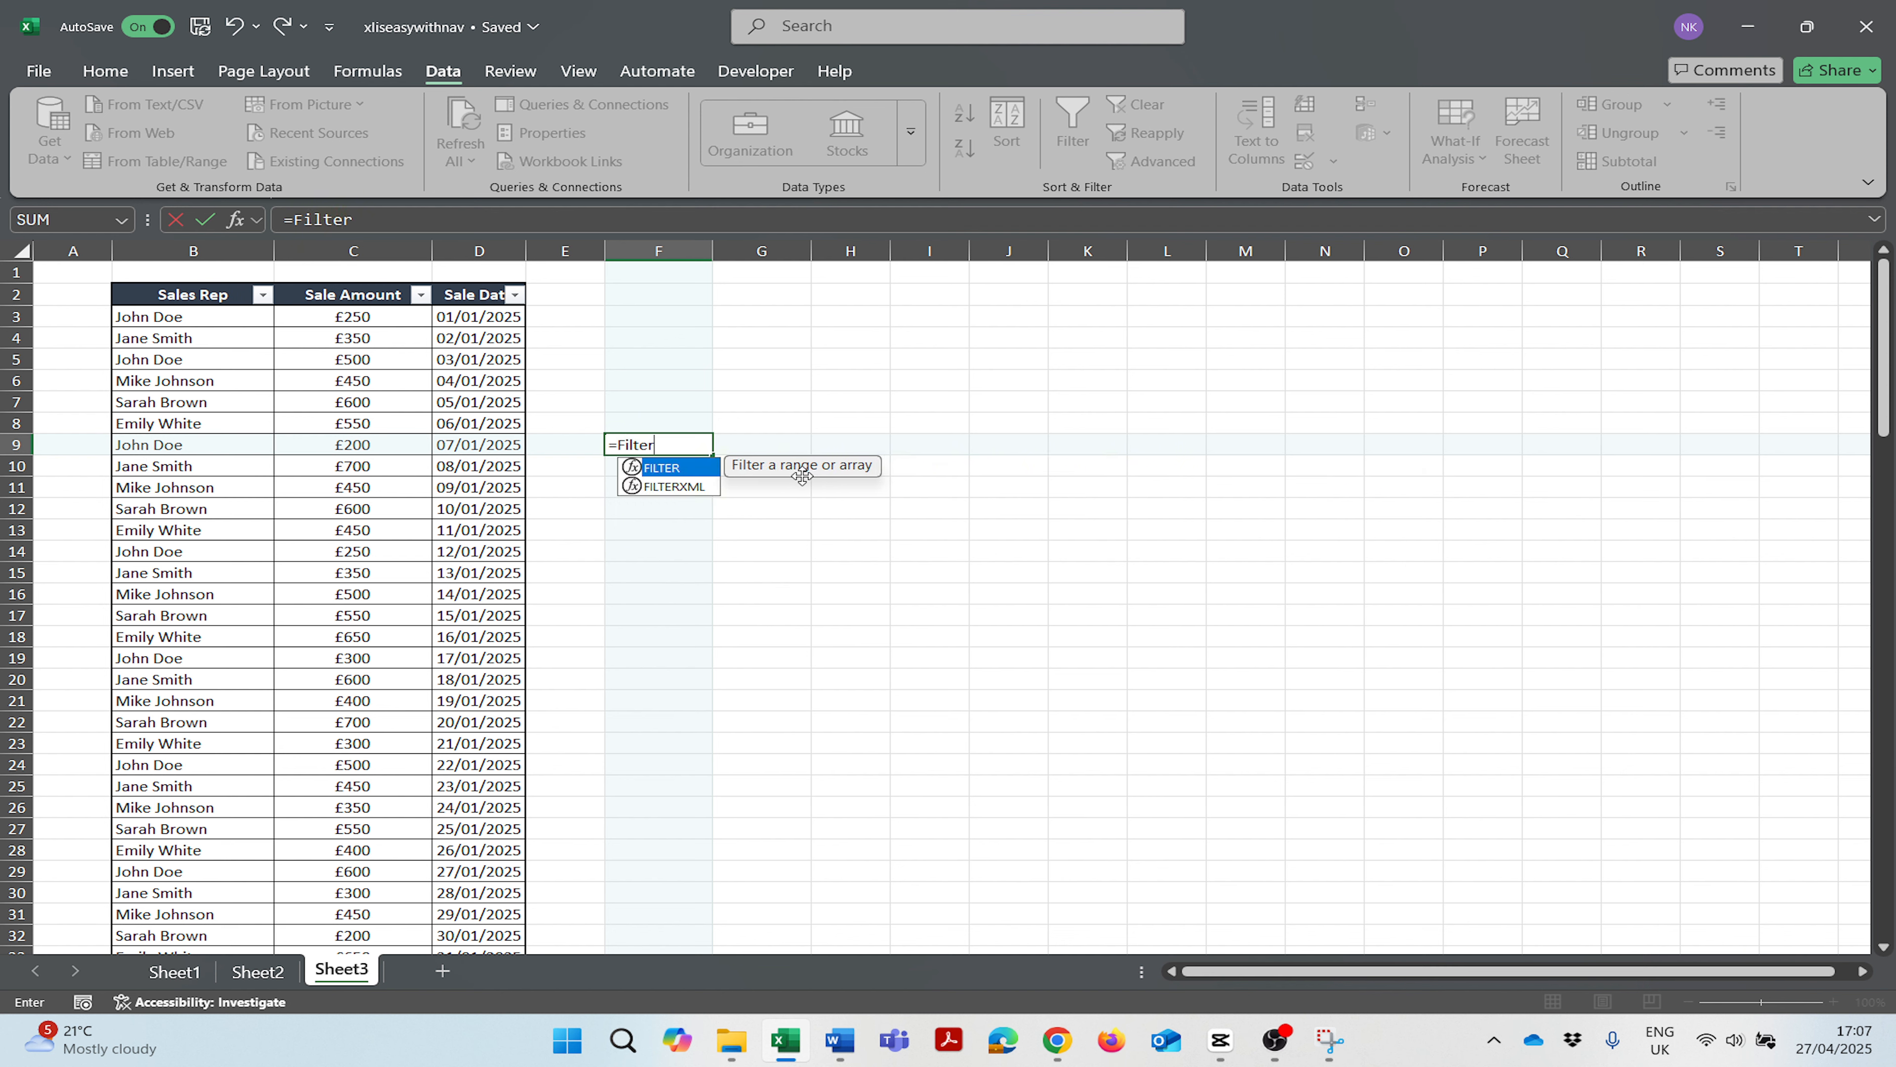
{"action": "key", "text": "BackSpace"}
{"action": "key", "text": "BackSpace"}
{"action": "key", "text": "BackSpace"}
{"action": "key", "text": "BackSpace"}
{"action": "key", "text": "BackSpace"}
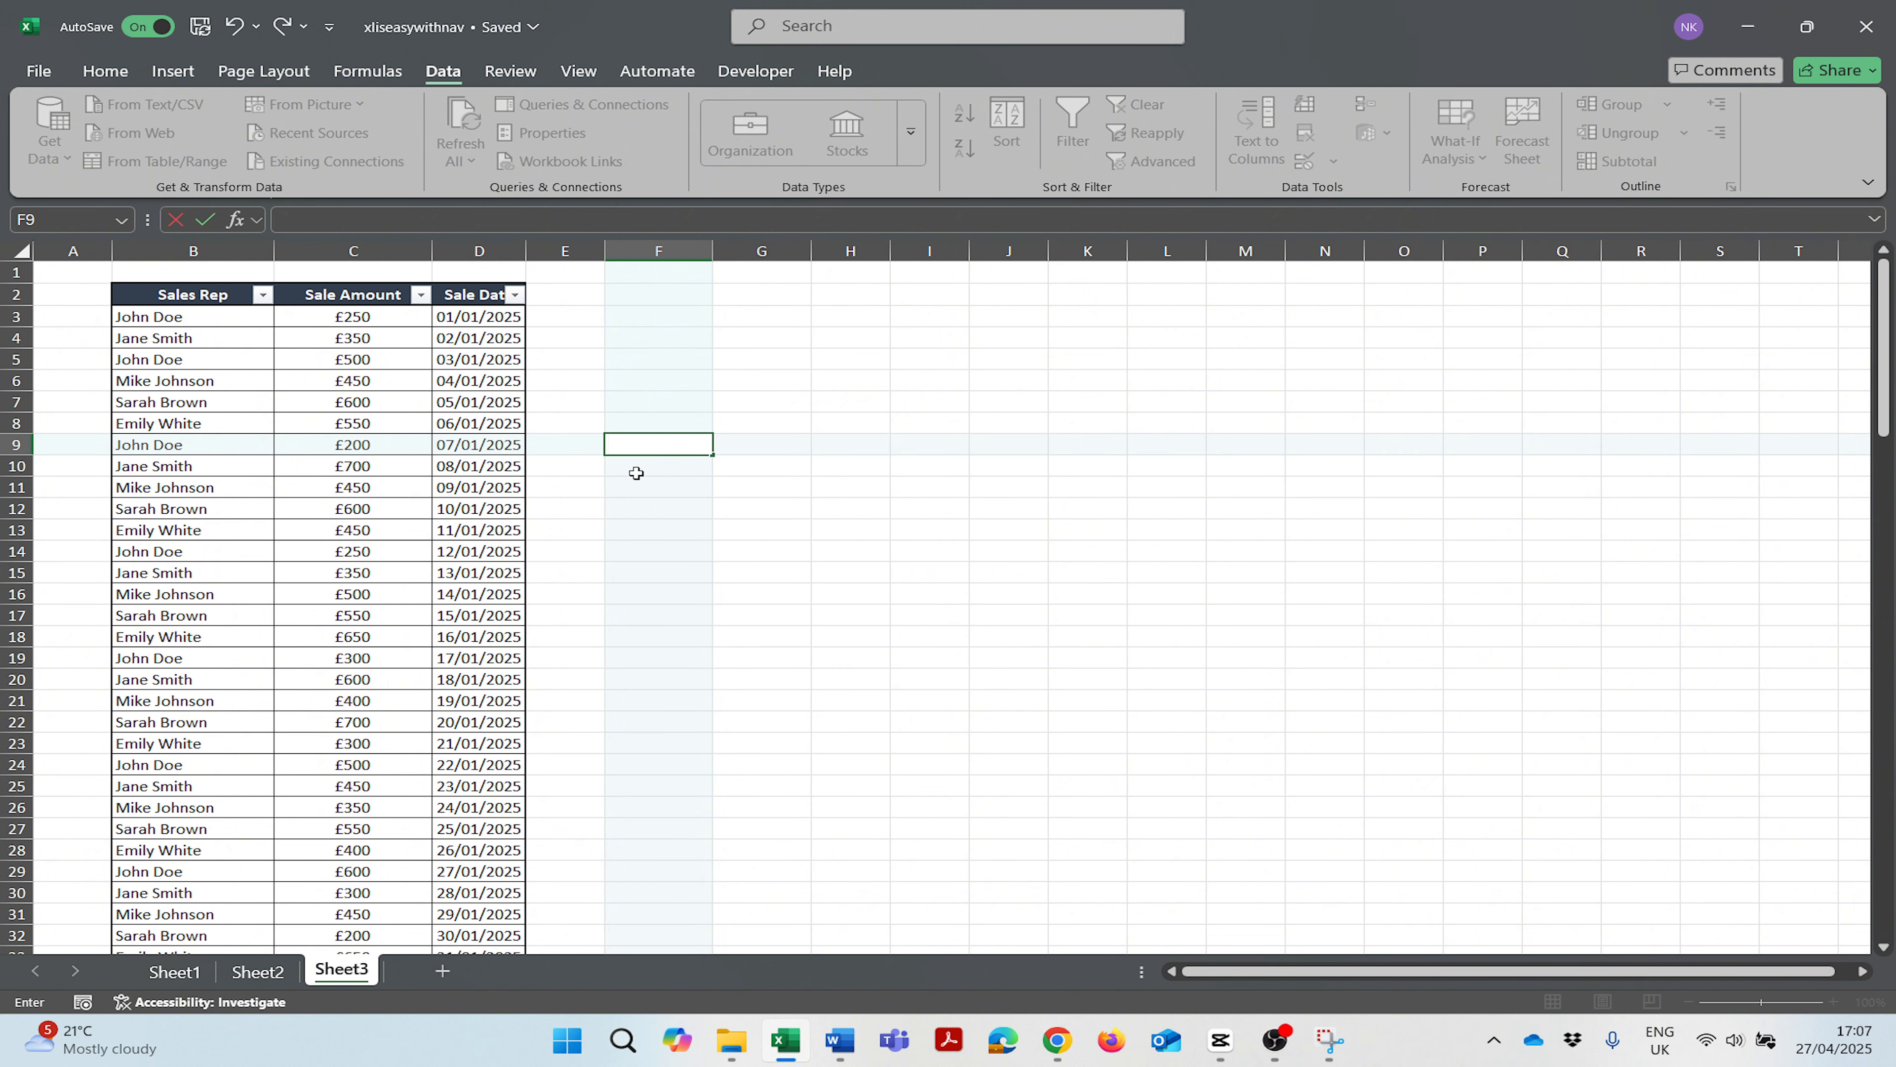
{"action": "key", "text": "Escape"}
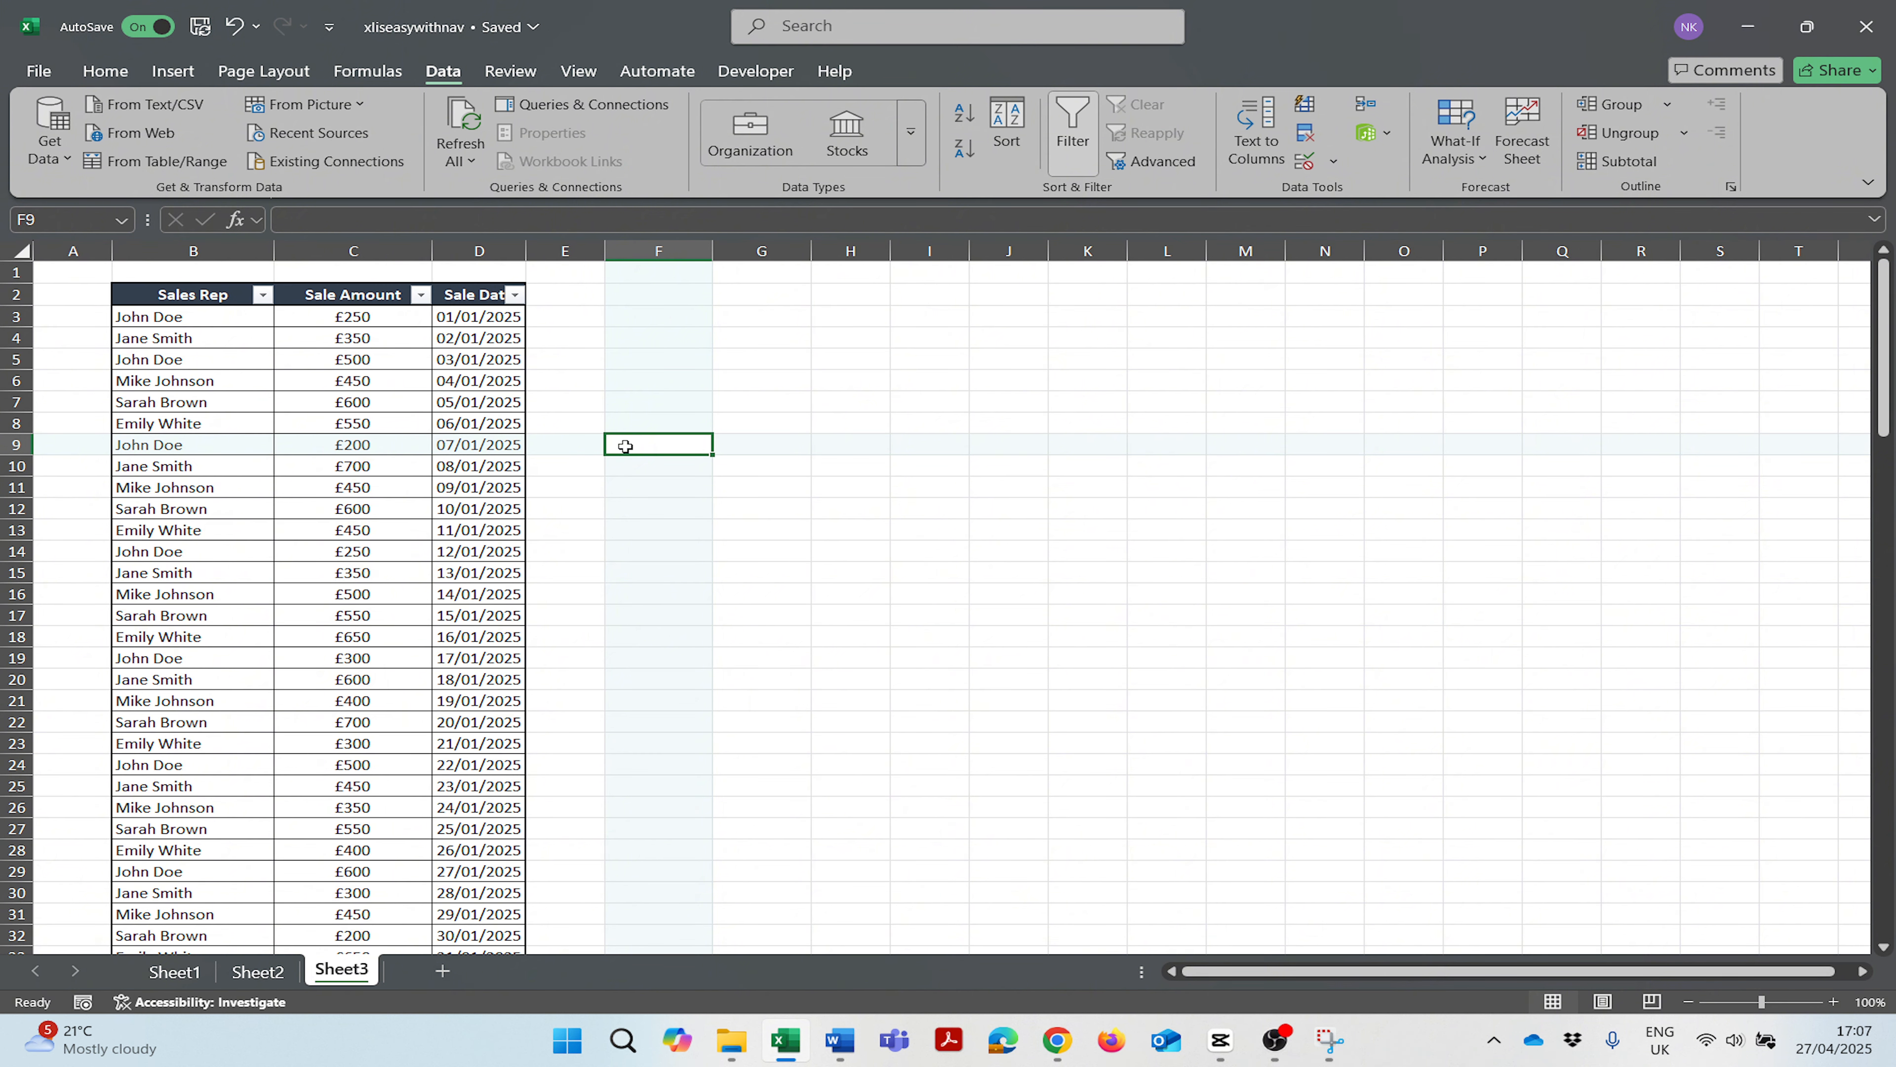
Step: Examine the Sales Rep and Sale Amount columns of the sales table, including their header filters
{"action": "left_click_drag", "start_coordinate": [152, 297], "coordinate": [433, 866]}
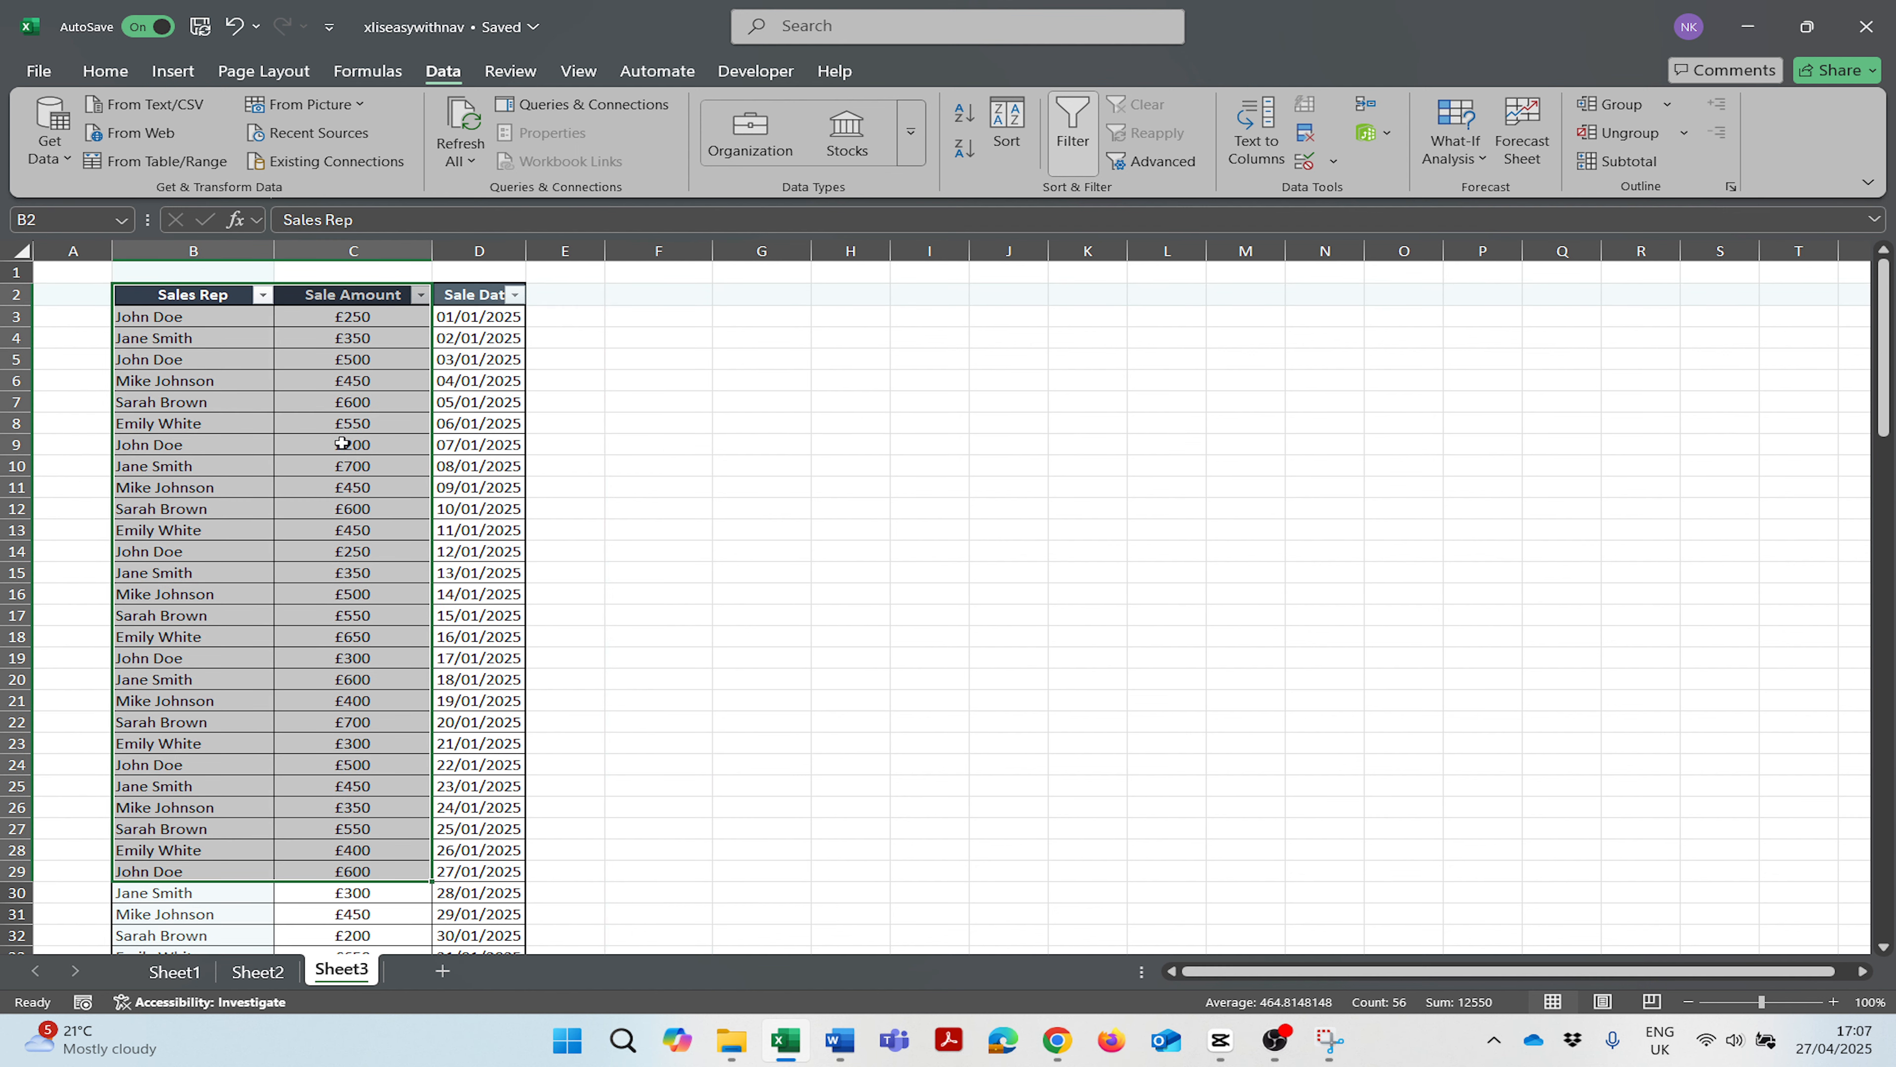
{"action": "left_click", "coordinate": [153, 322]}
{"action": "left_click", "coordinate": [152, 342]}
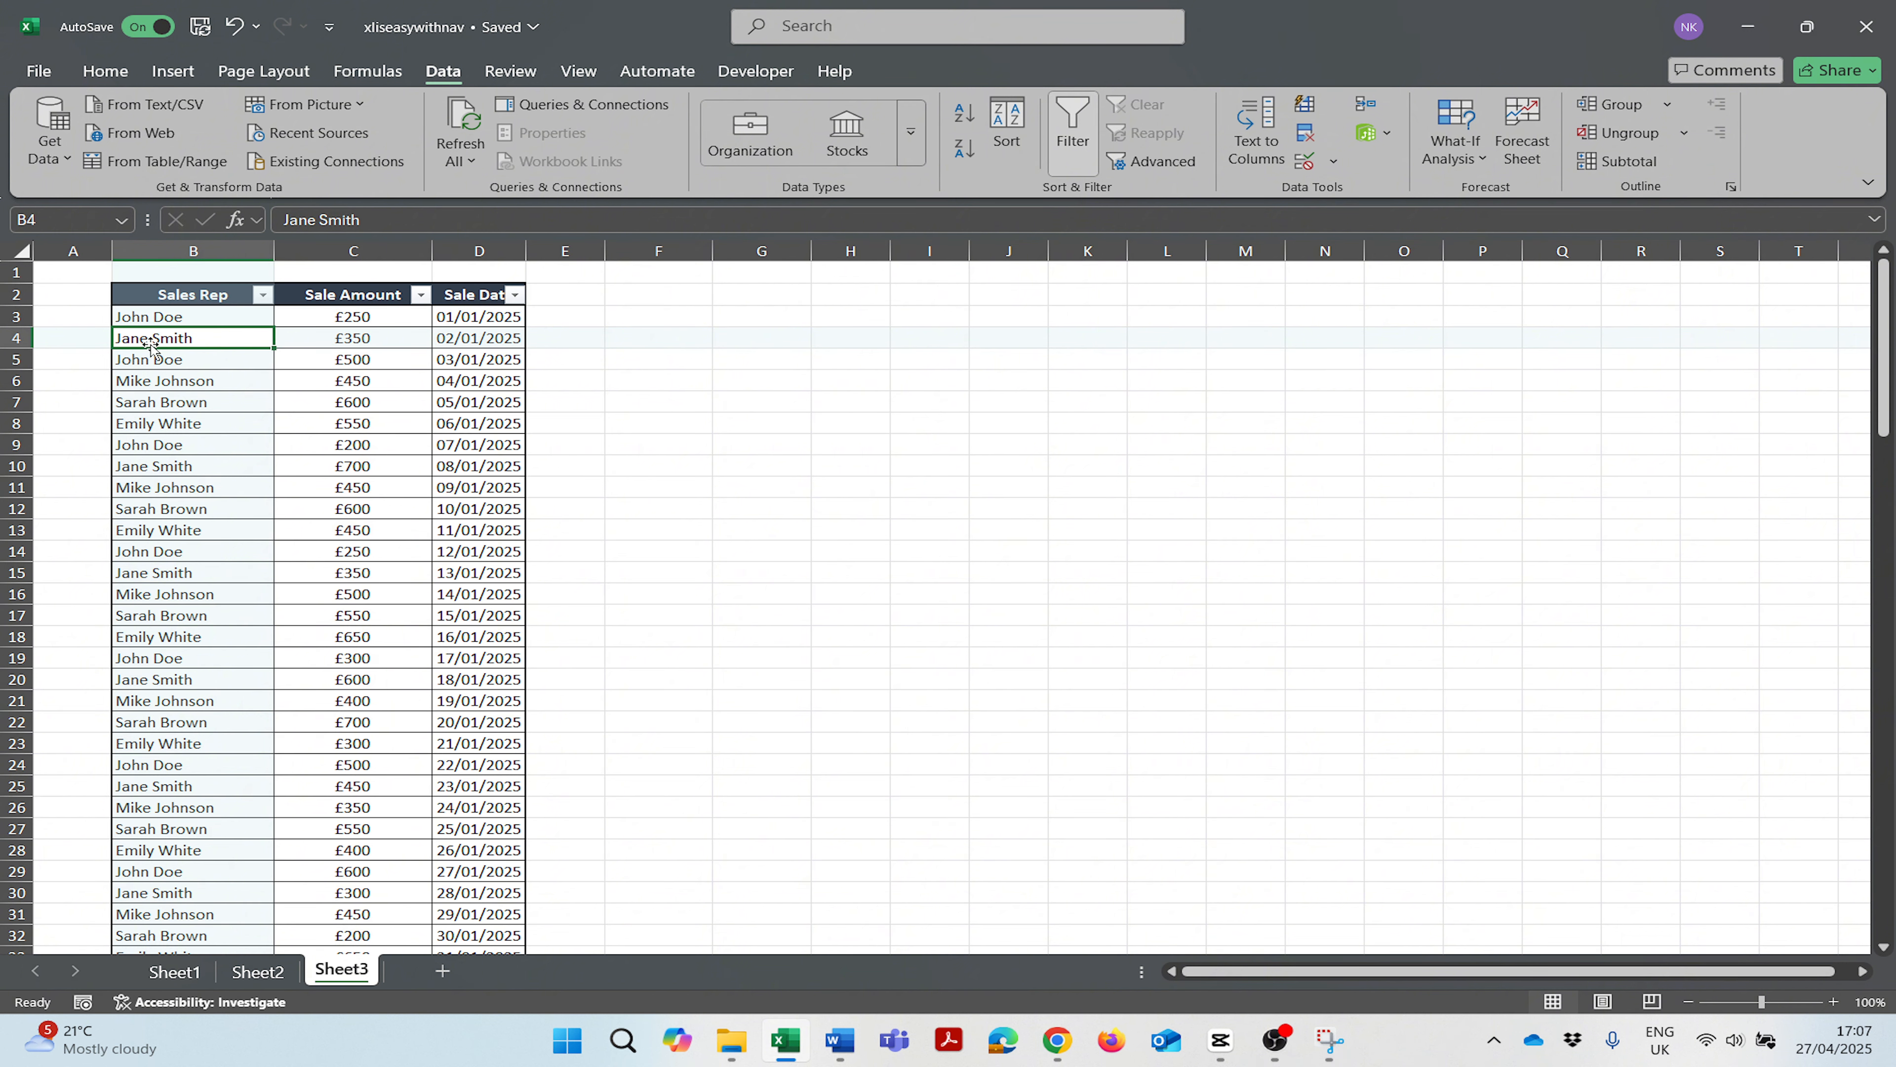
{"action": "left_click", "coordinate": [149, 362]}
{"action": "left_click", "coordinate": [148, 382]}
{"action": "left_click", "coordinate": [149, 404]}
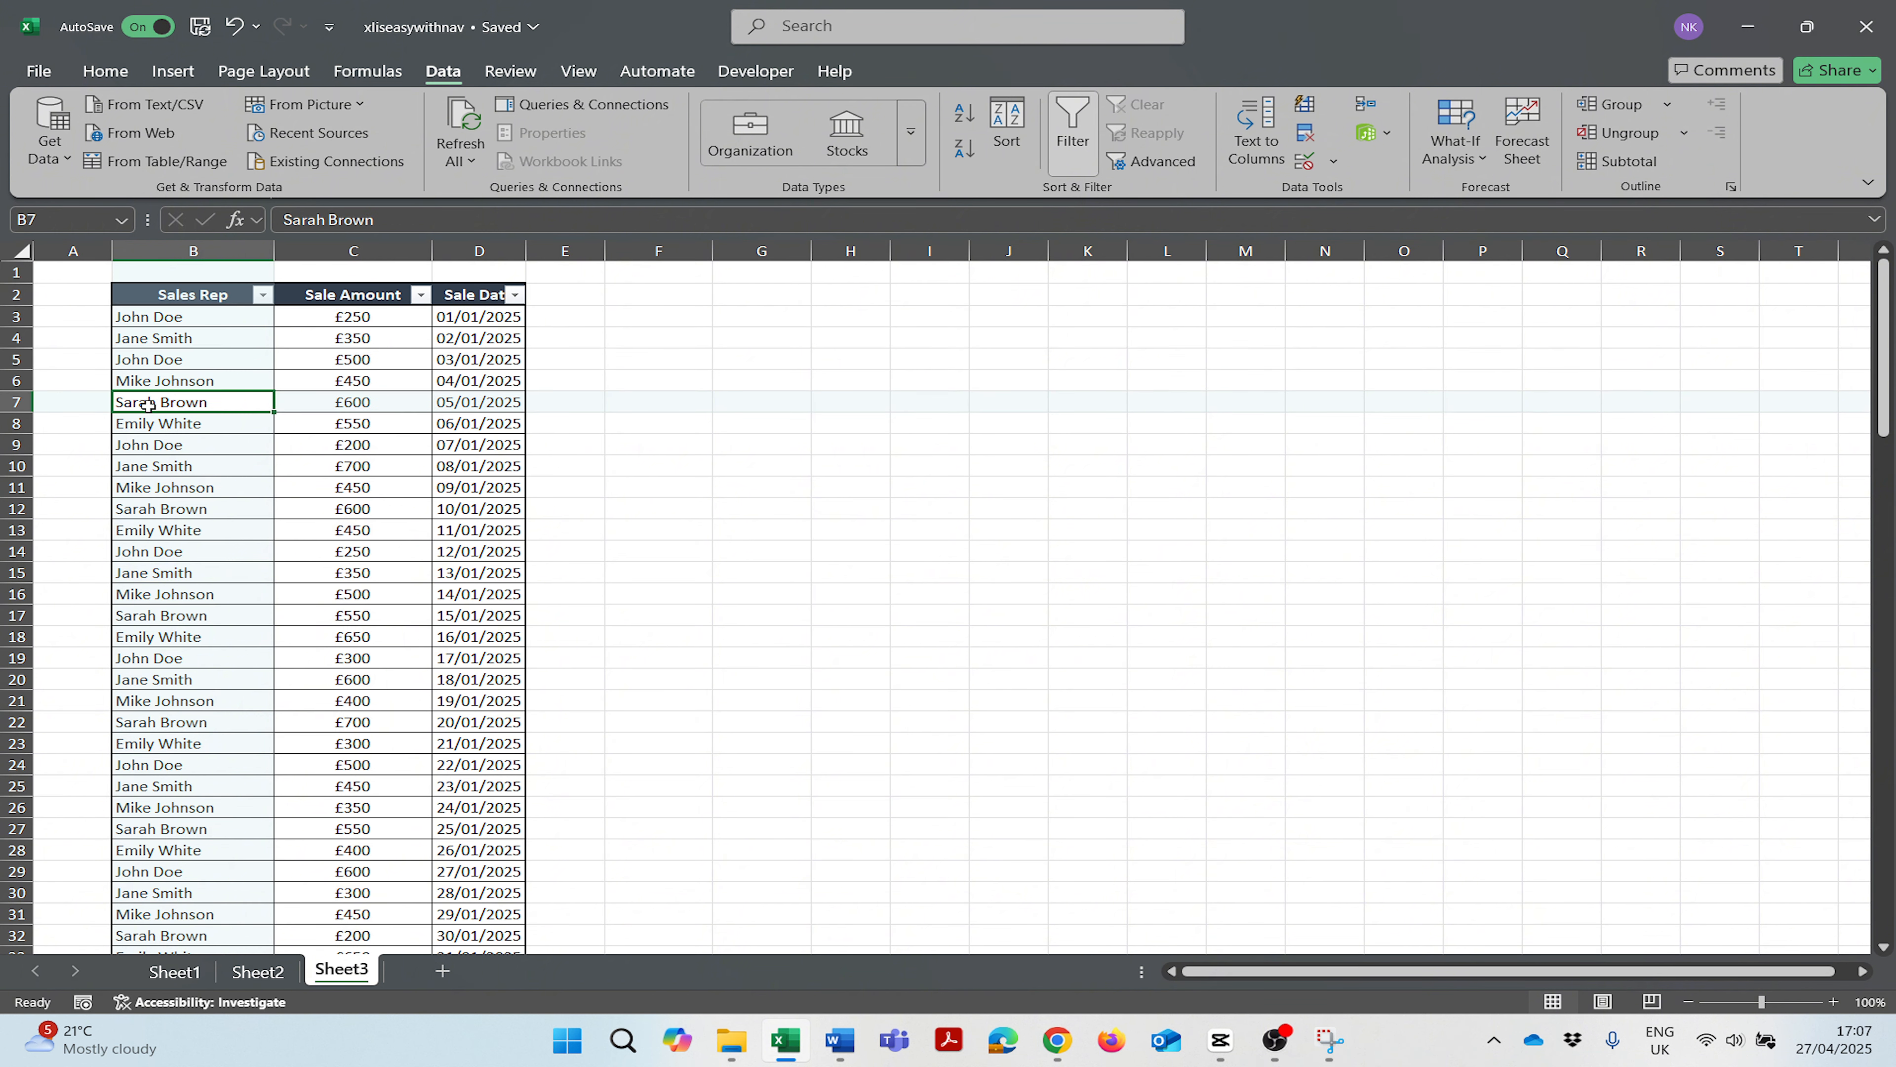
{"action": "left_click_drag", "start_coordinate": [384, 321], "coordinate": [340, 586]}
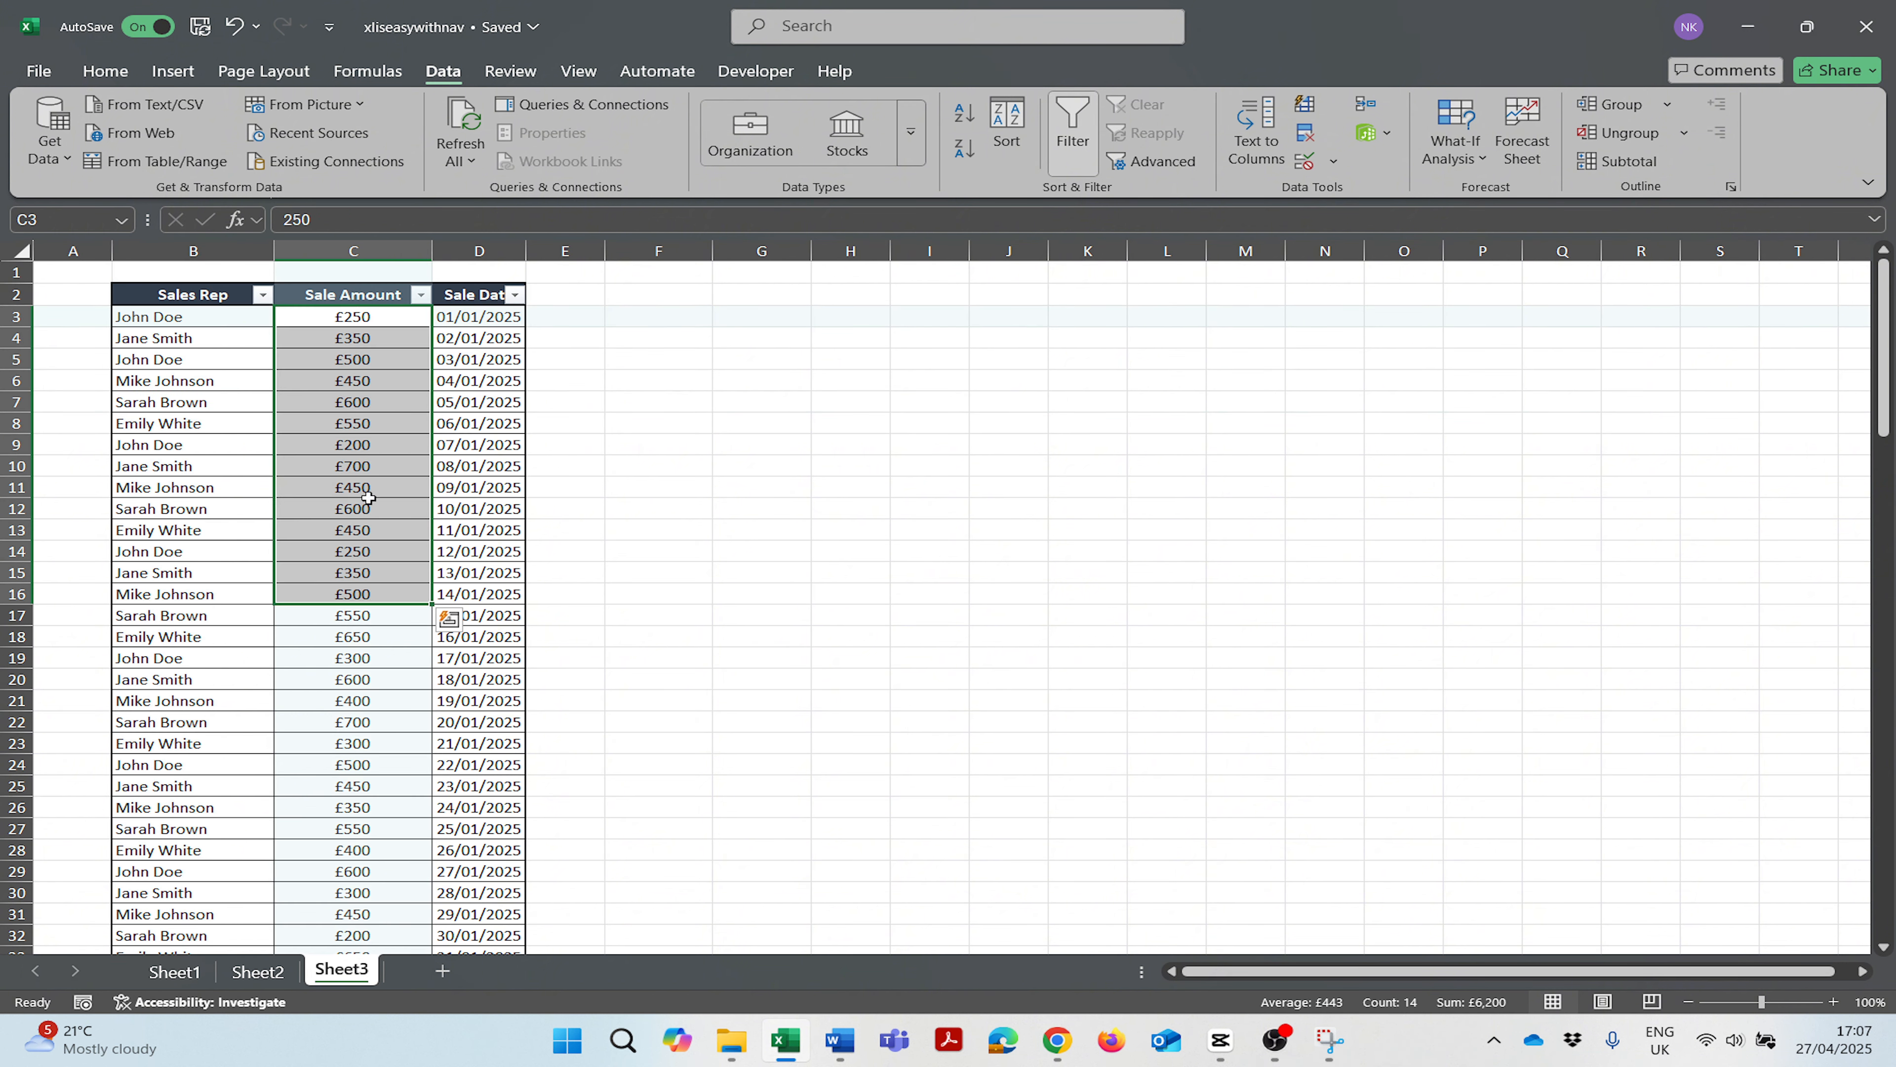
{"action": "left_click", "coordinate": [193, 299]}
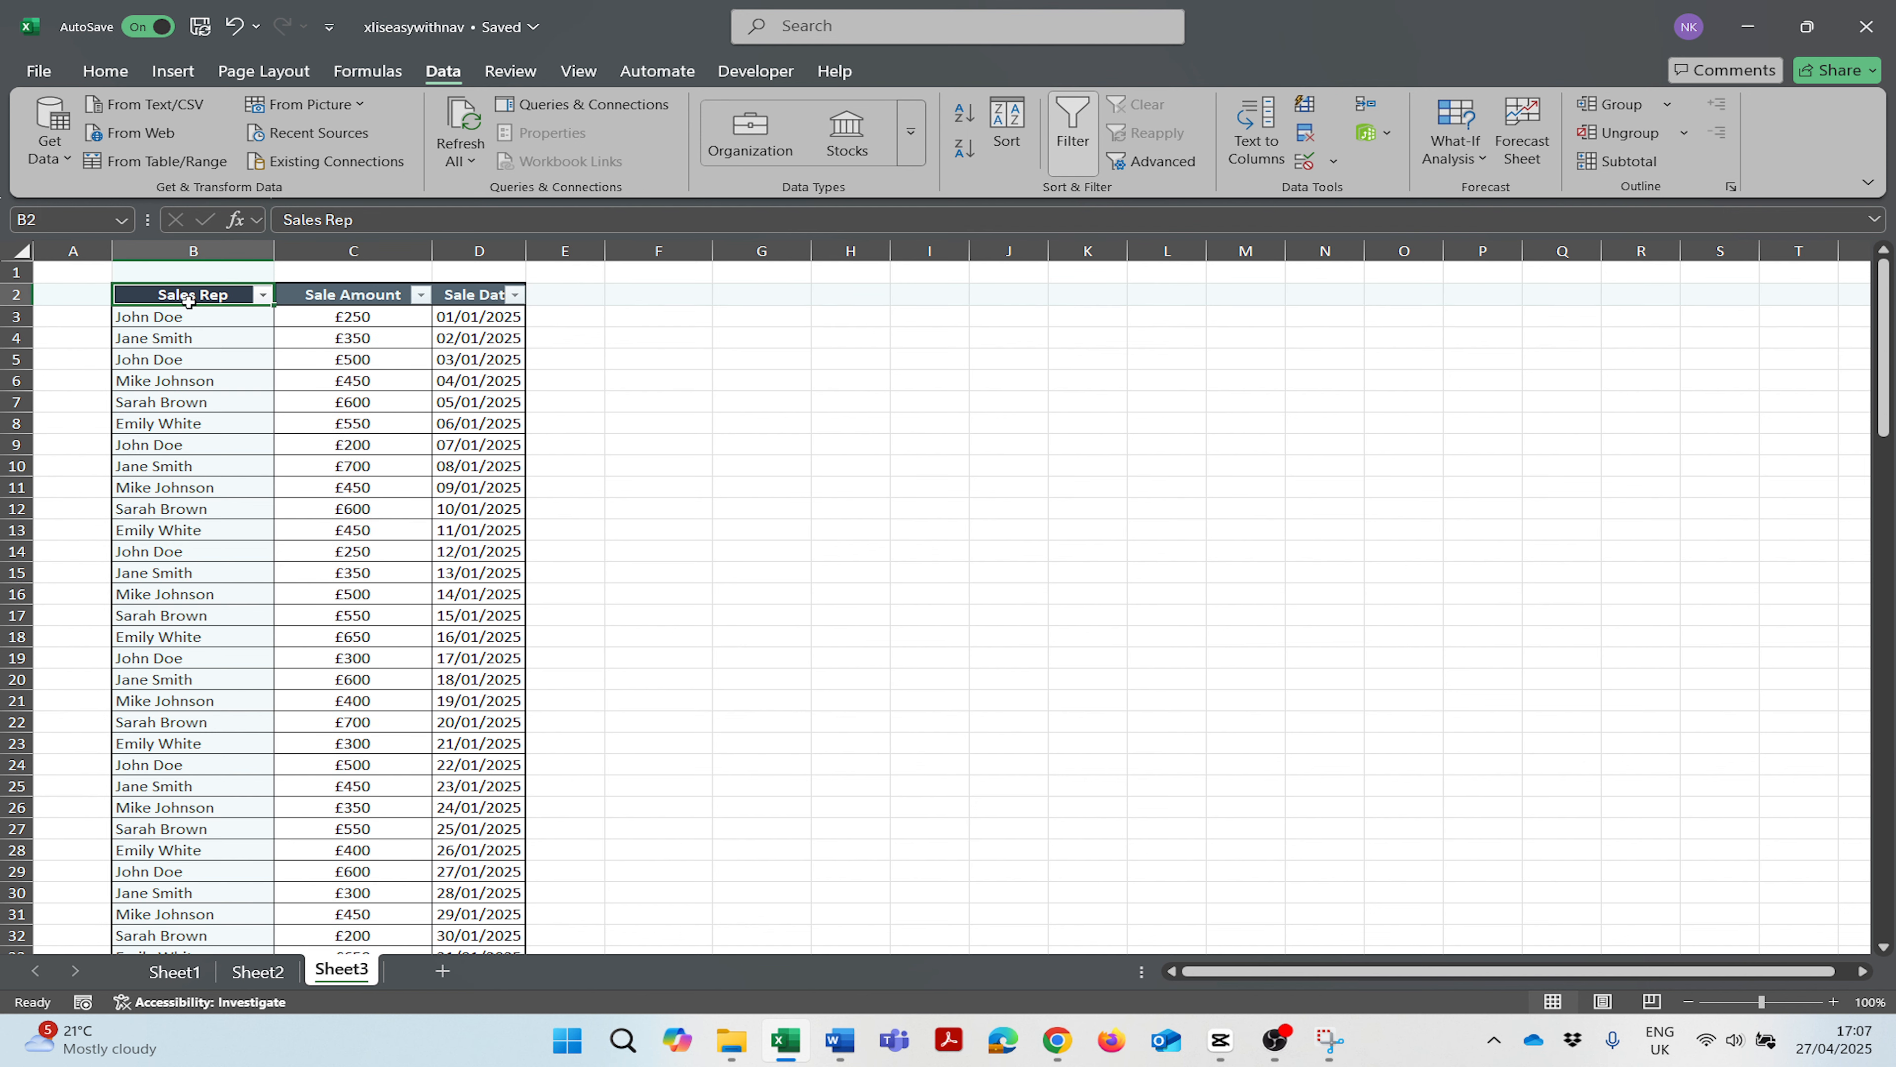
{"action": "left_click", "coordinate": [263, 296]}
{"action": "left_click", "coordinate": [416, 297]}
{"action": "left_click", "coordinate": [417, 296]}
Step: Select the empty cell F12 beside the sales table
{"action": "left_click", "coordinate": [666, 631]}
{"action": "left_click", "coordinate": [664, 467]}
{"action": "left_click", "coordinate": [657, 513]}
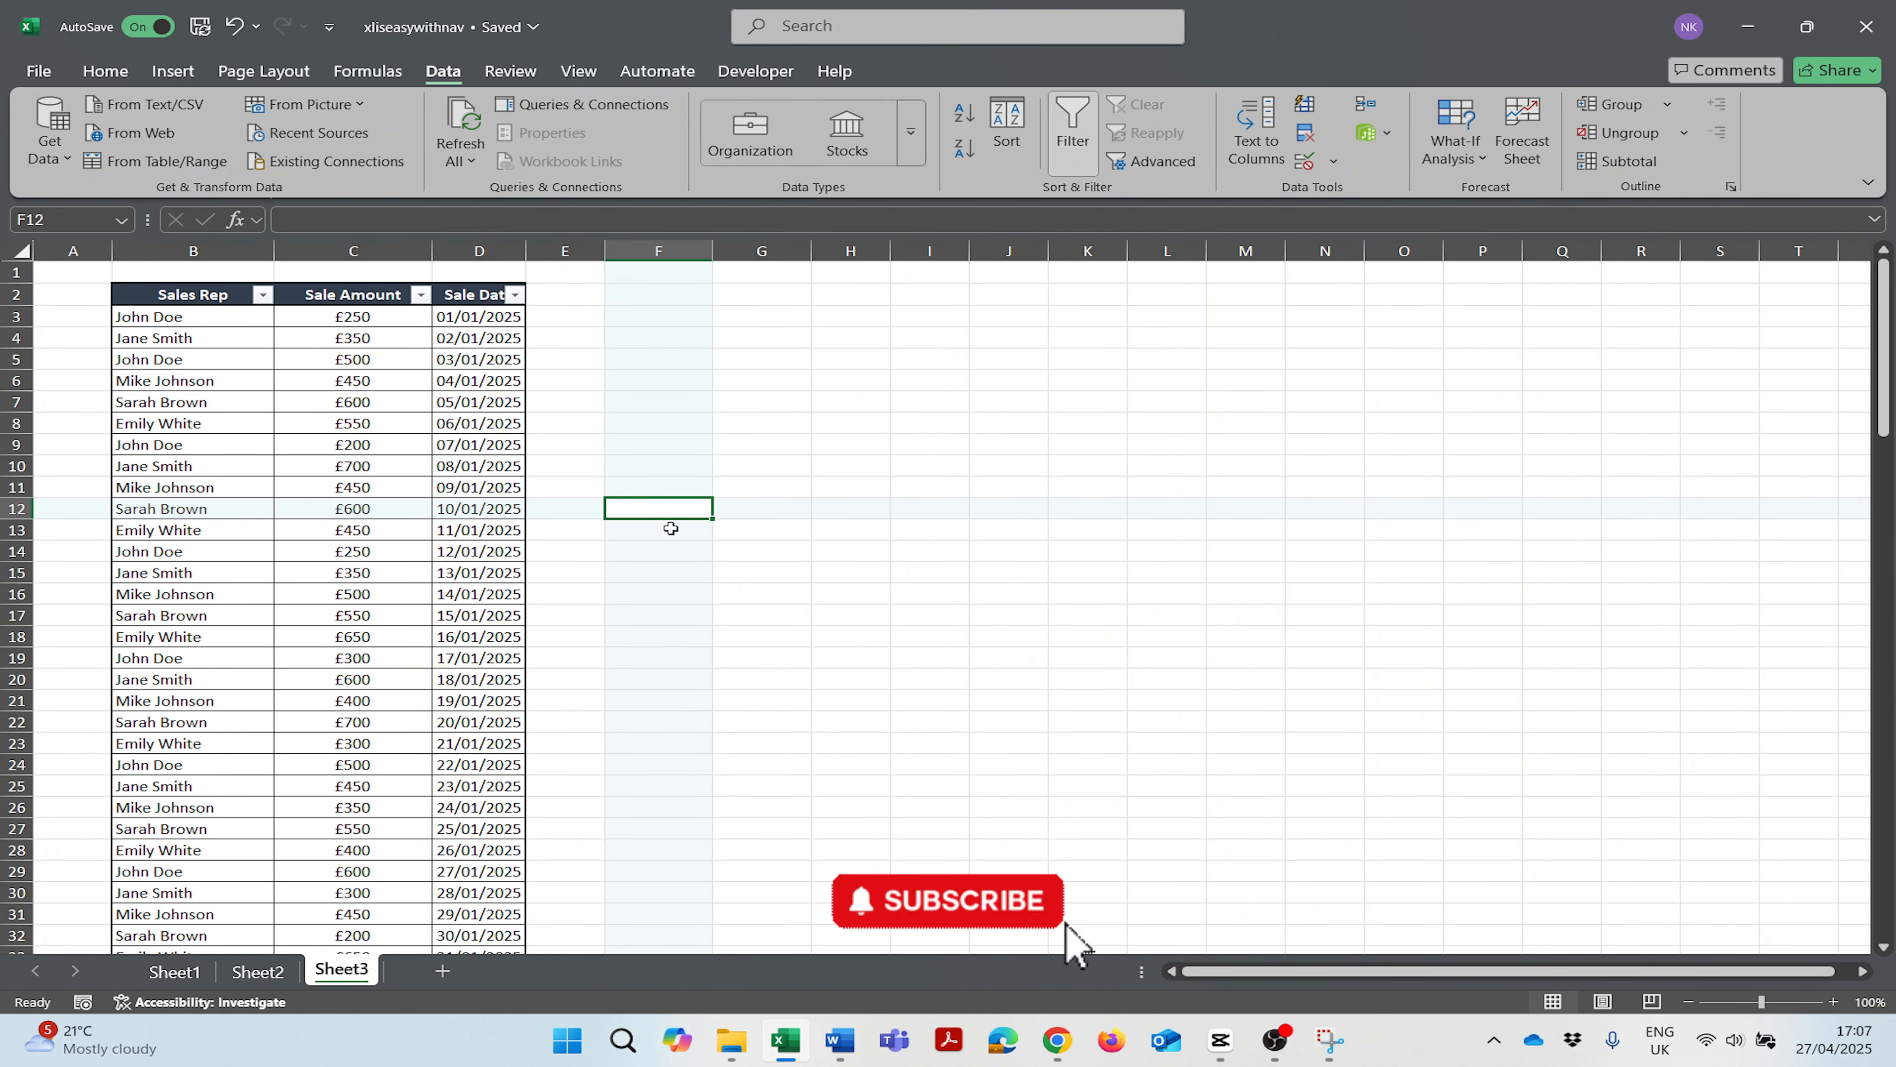
{"action": "type", "text": "=Filter"}
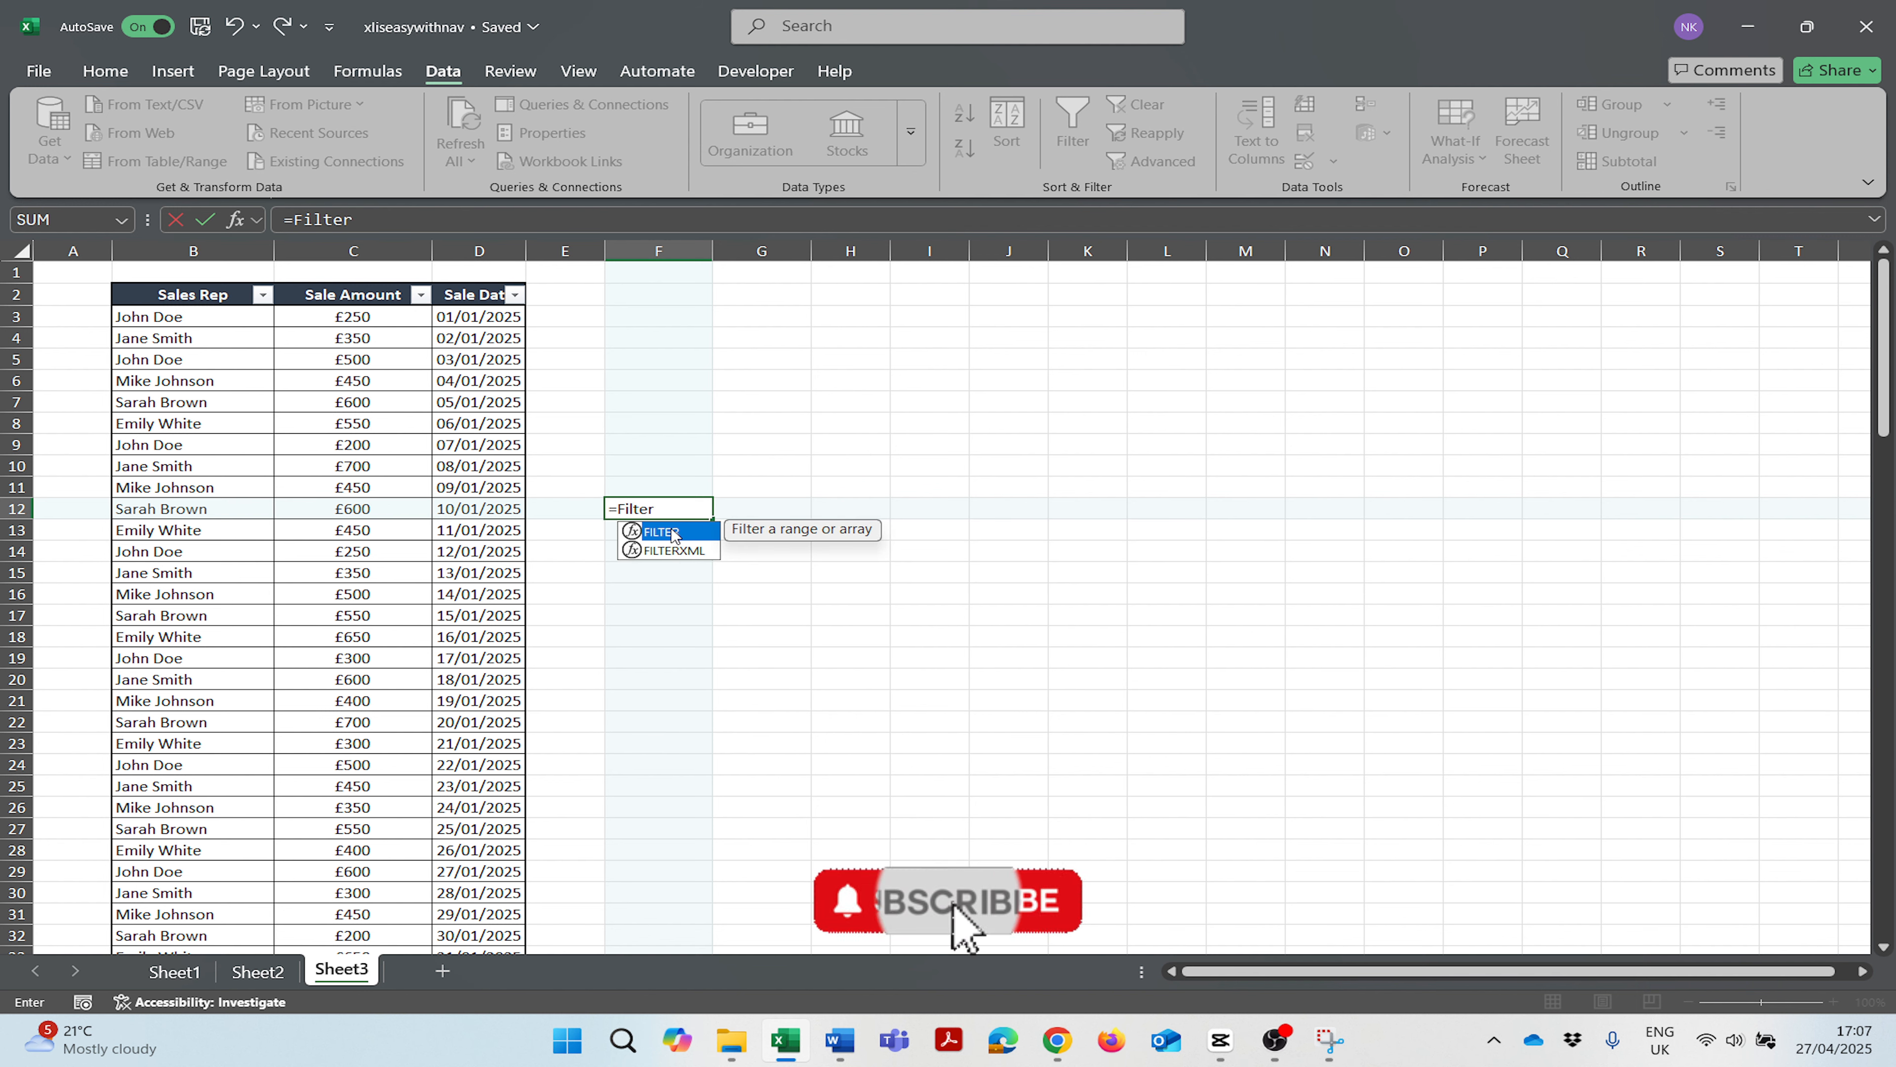
{"action": "type", "text": "("}
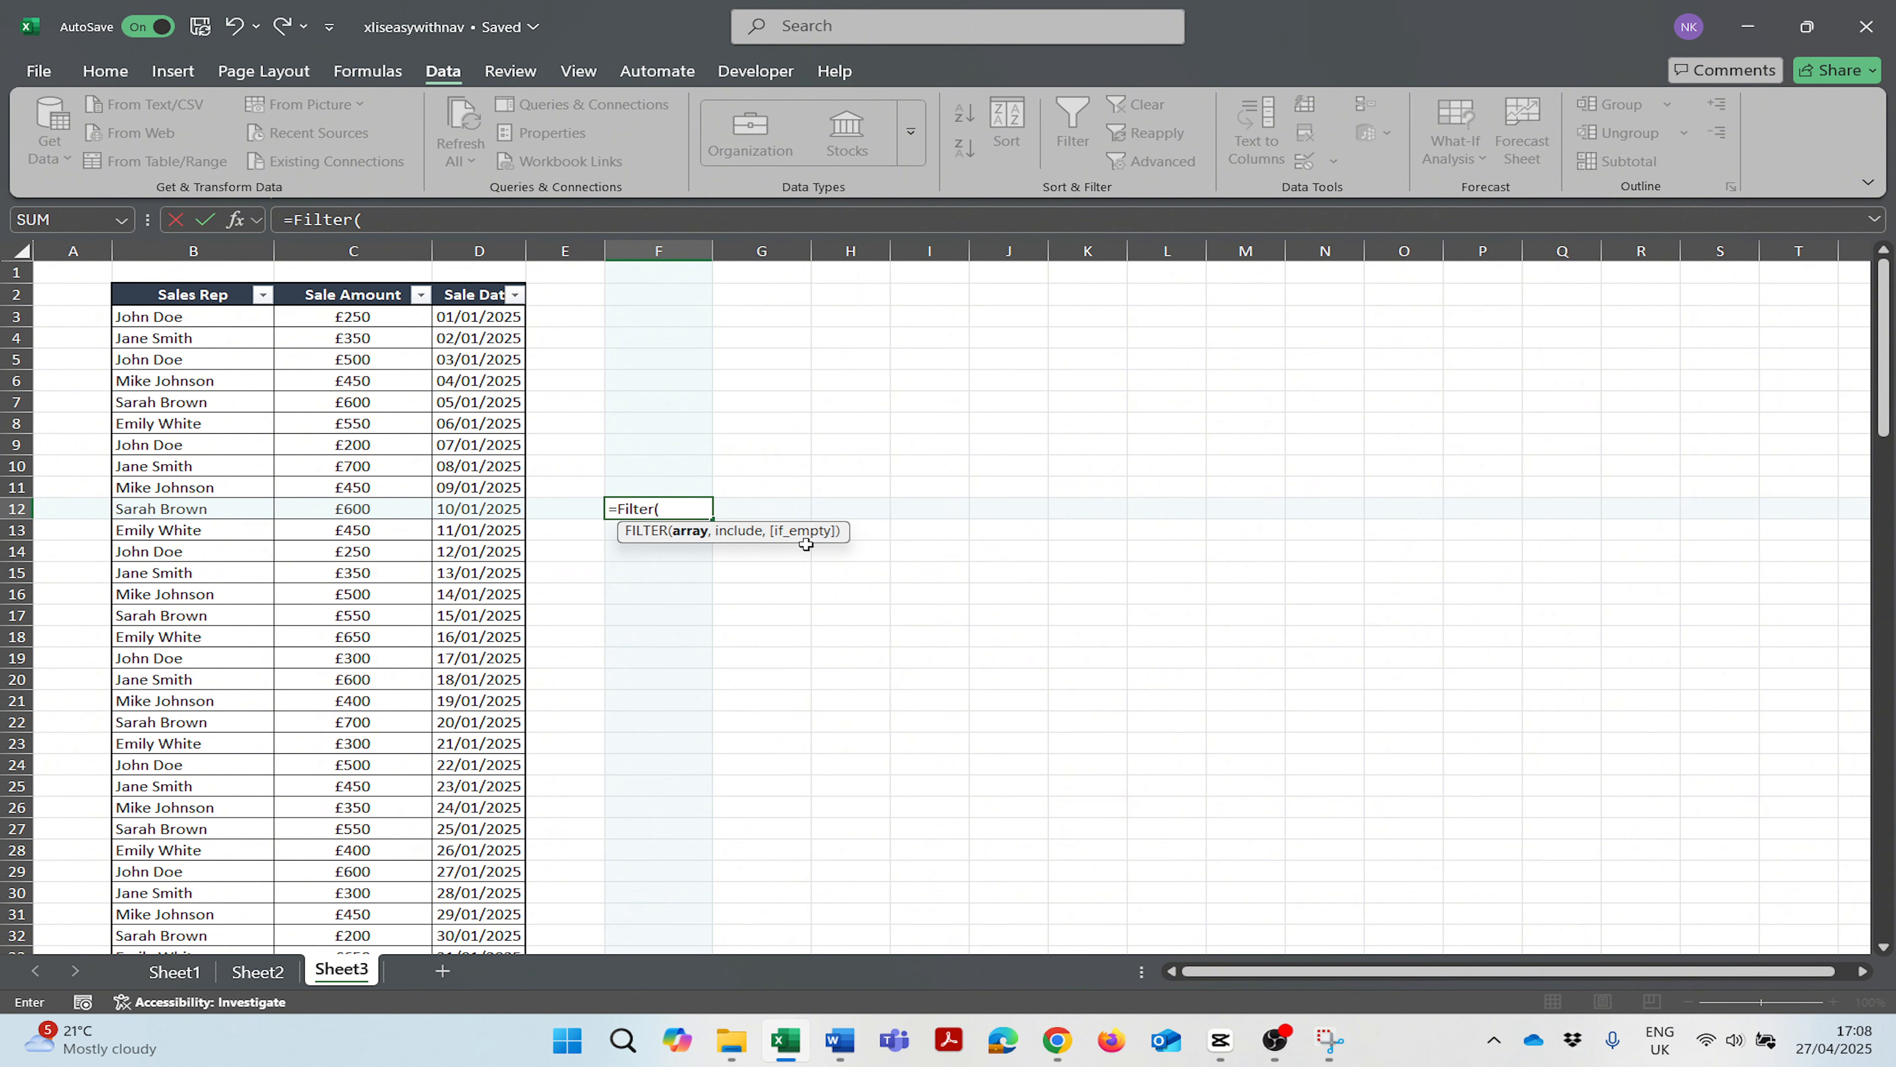
{"action": "key", "text": "BackSpace"}
{"action": "key", "text": "BackSpace"}
{"action": "key", "text": "BackSpace"}
{"action": "key", "text": "BackSpace"}
{"action": "key", "text": "BackSpace"}
{"action": "key", "text": "BackSpace"}
{"action": "key", "text": "BackSpace"}
{"action": "key", "text": "BackSpace"}
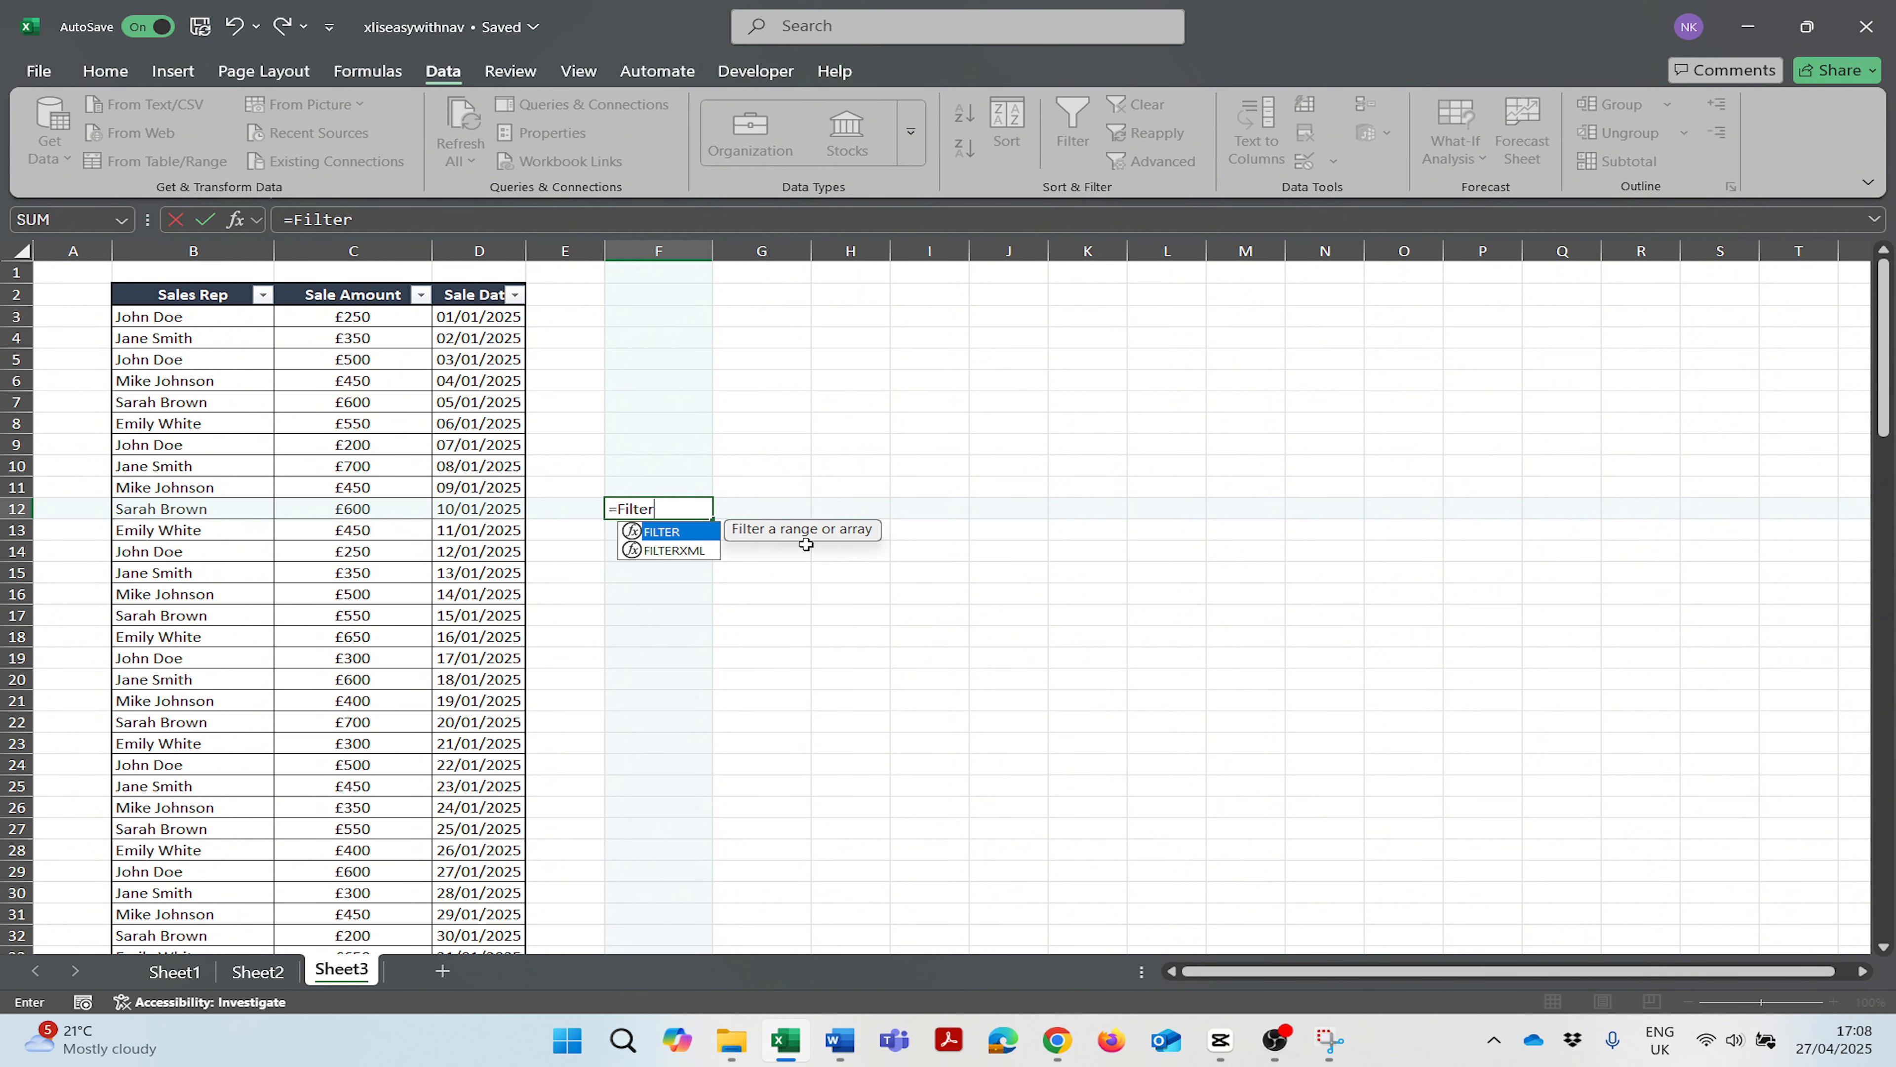
Step: Start a FILTER formula in cell F12 with the absolute range $B$3:$D$120 as its array
{"action": "type", "text": "="}
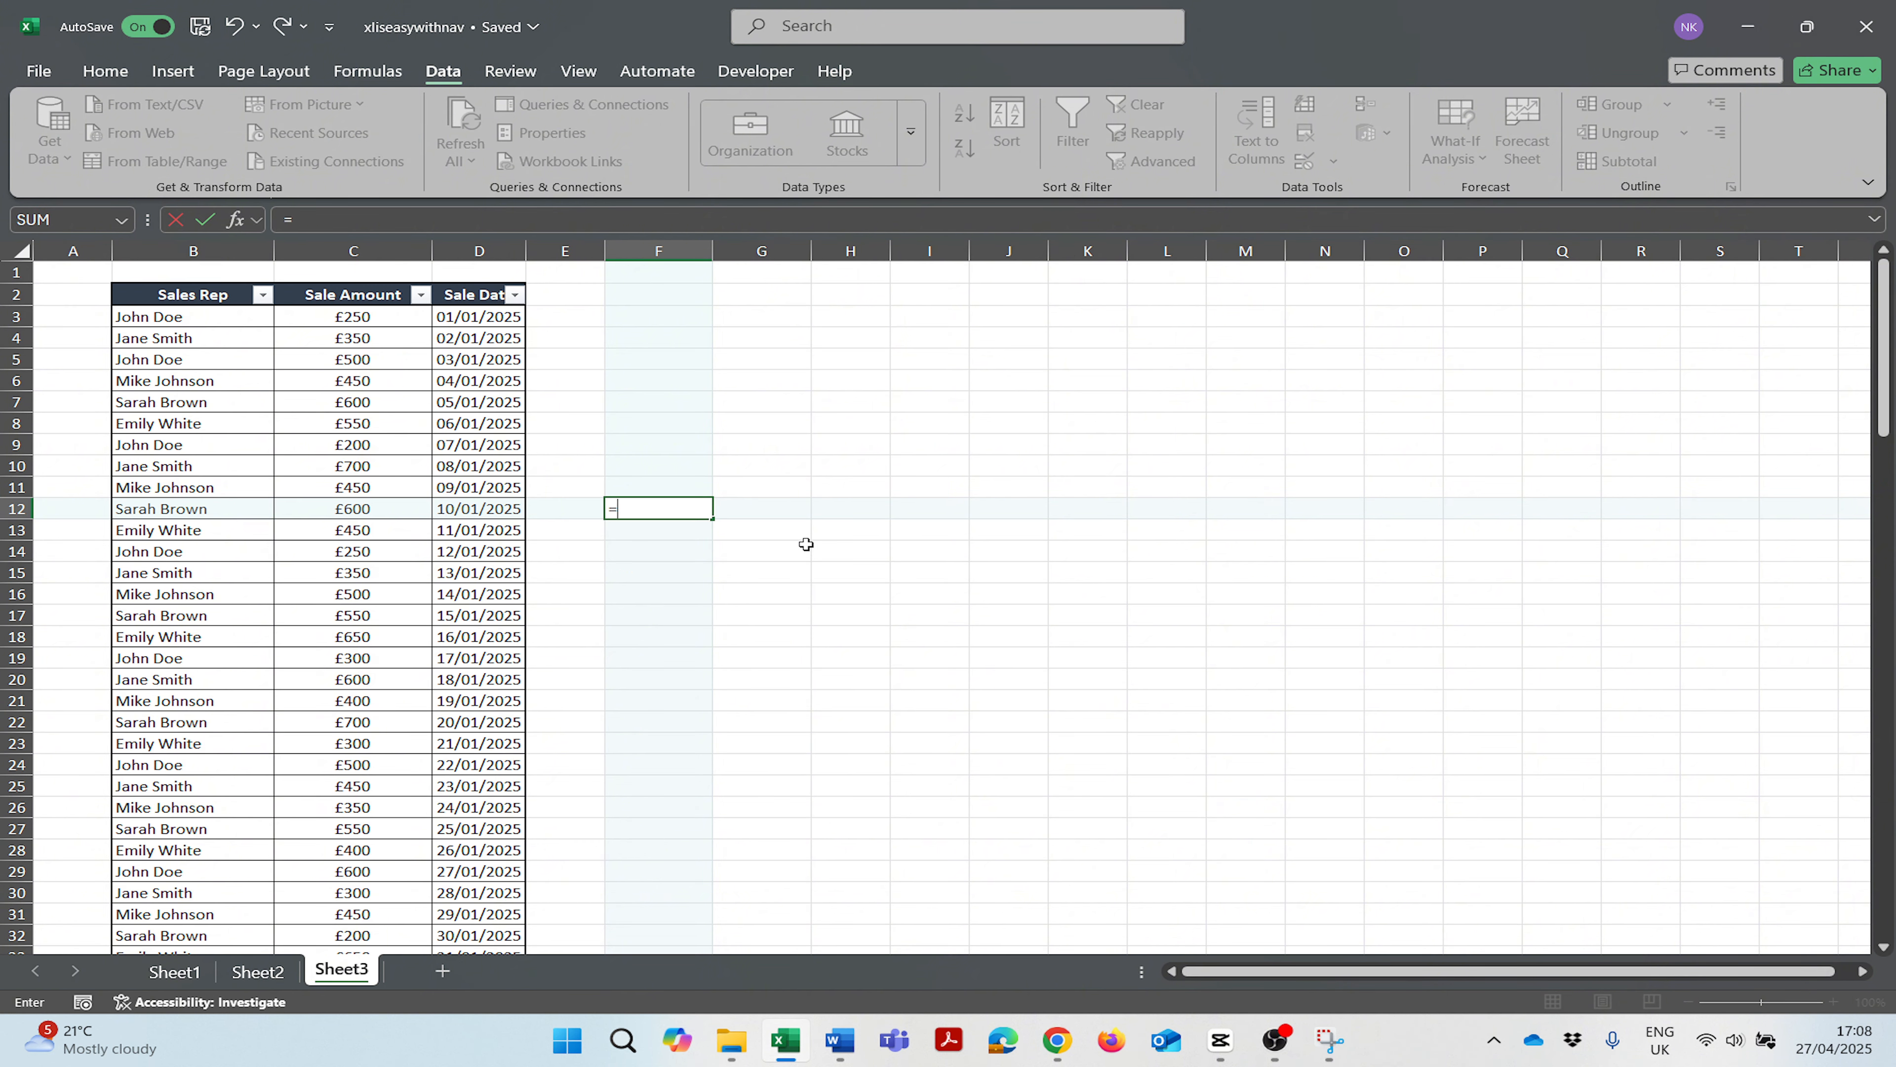
{"action": "type", "text": "Filter"}
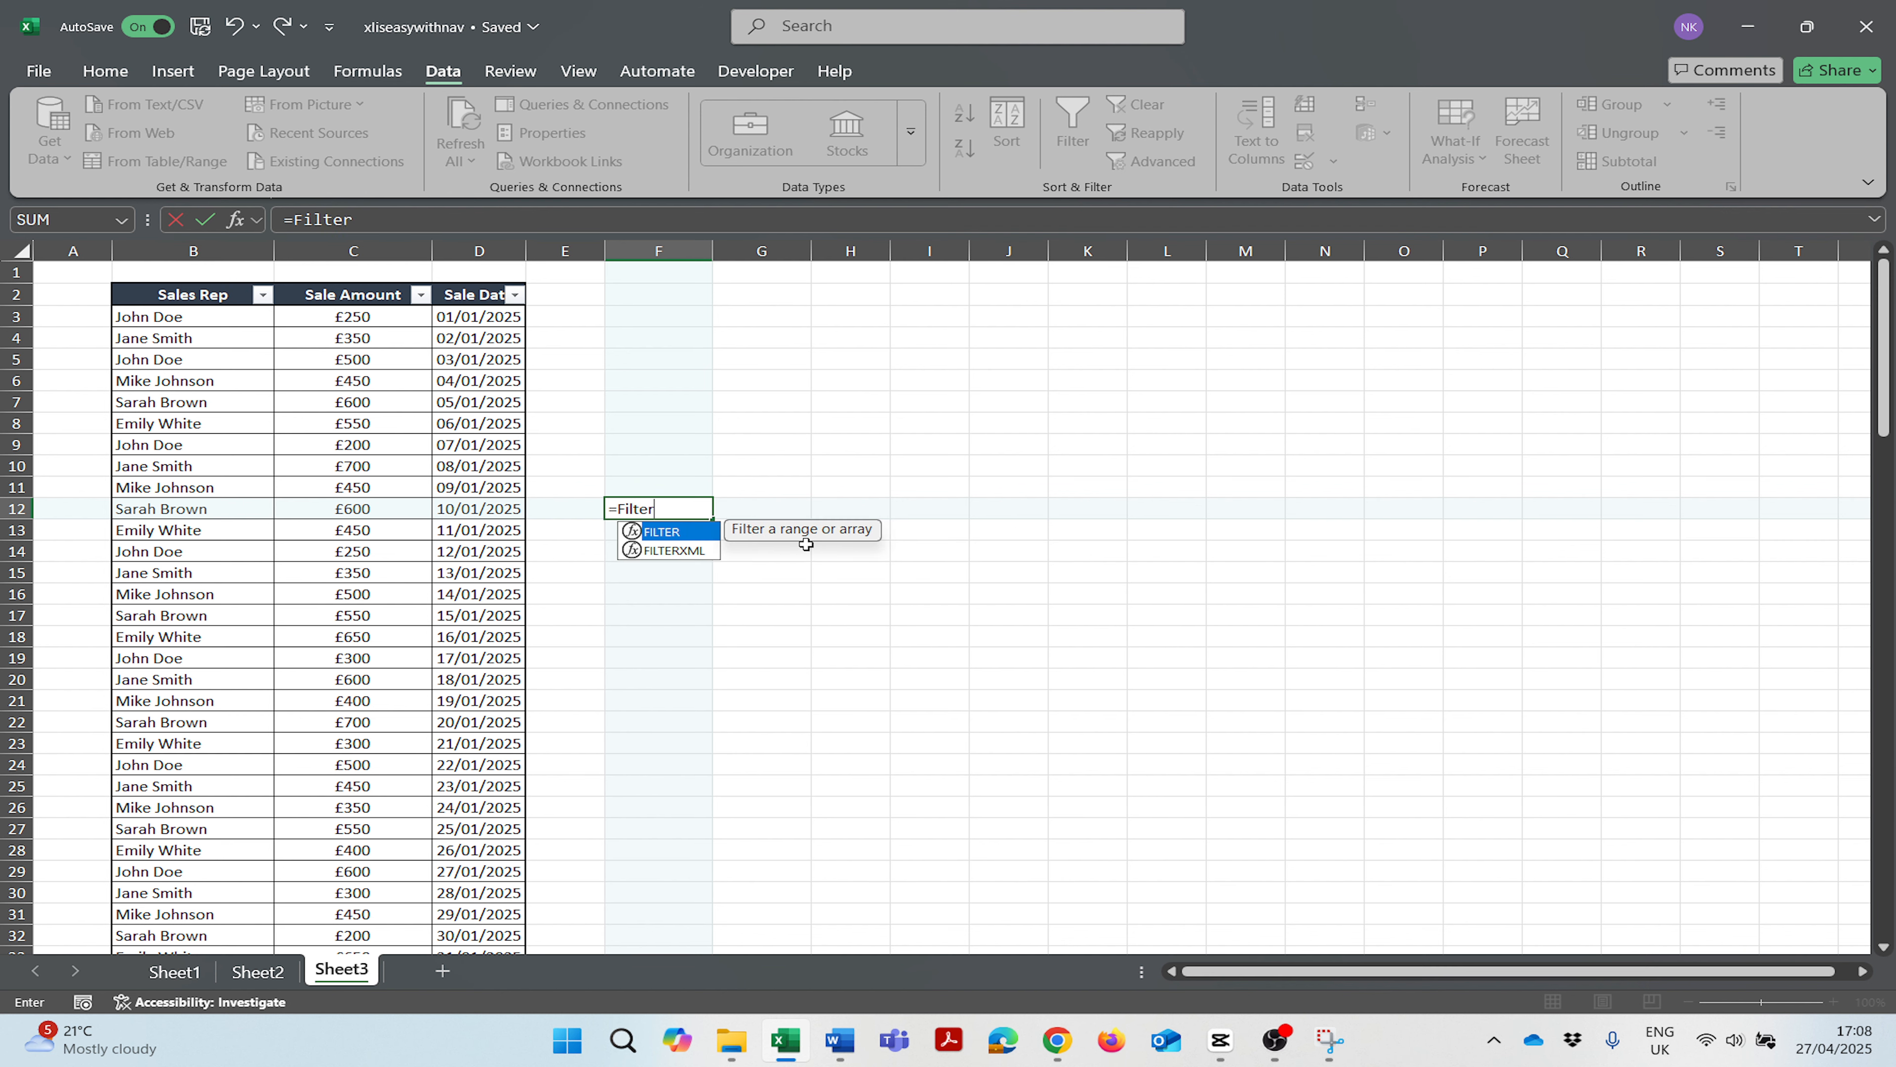
{"action": "type", "text": "("}
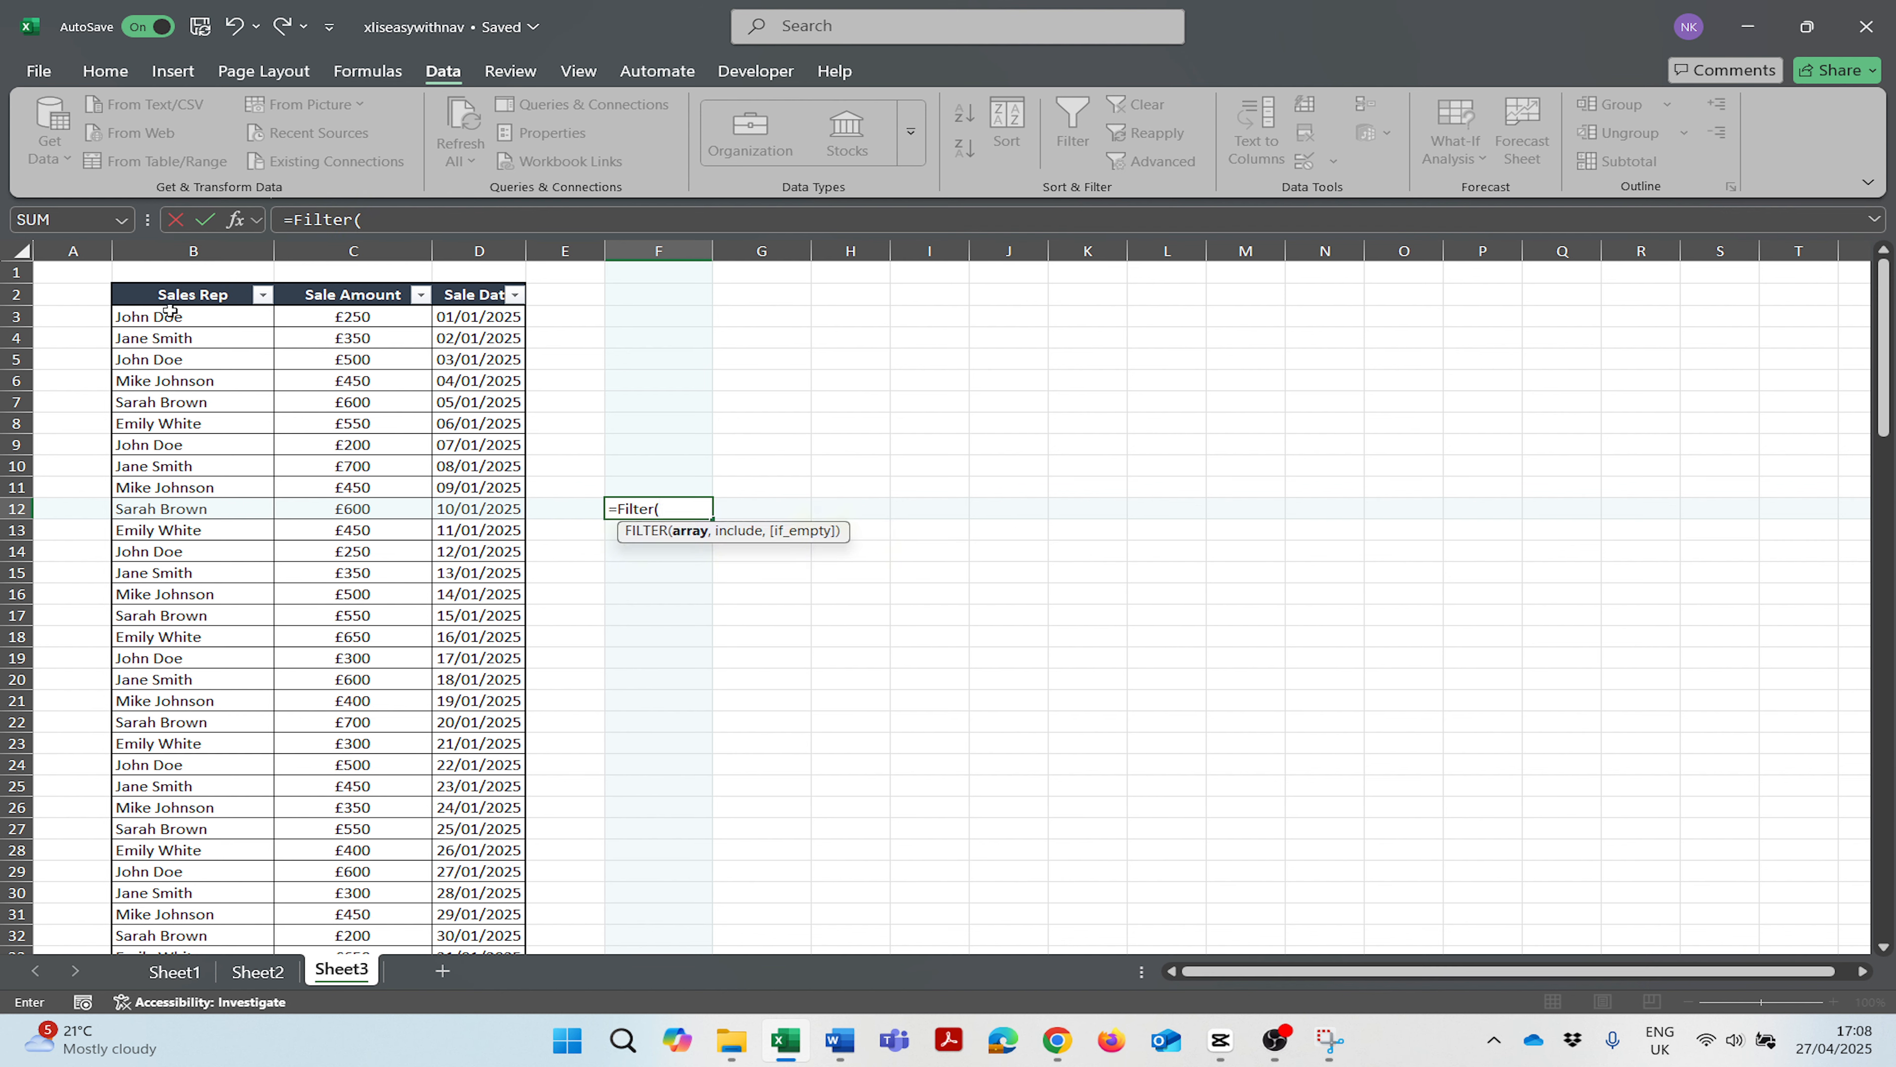
{"action": "left_click", "coordinate": [171, 314]}
{"action": "key", "text": "shift+Right"}
{"action": "key", "text": "shift+Right"}
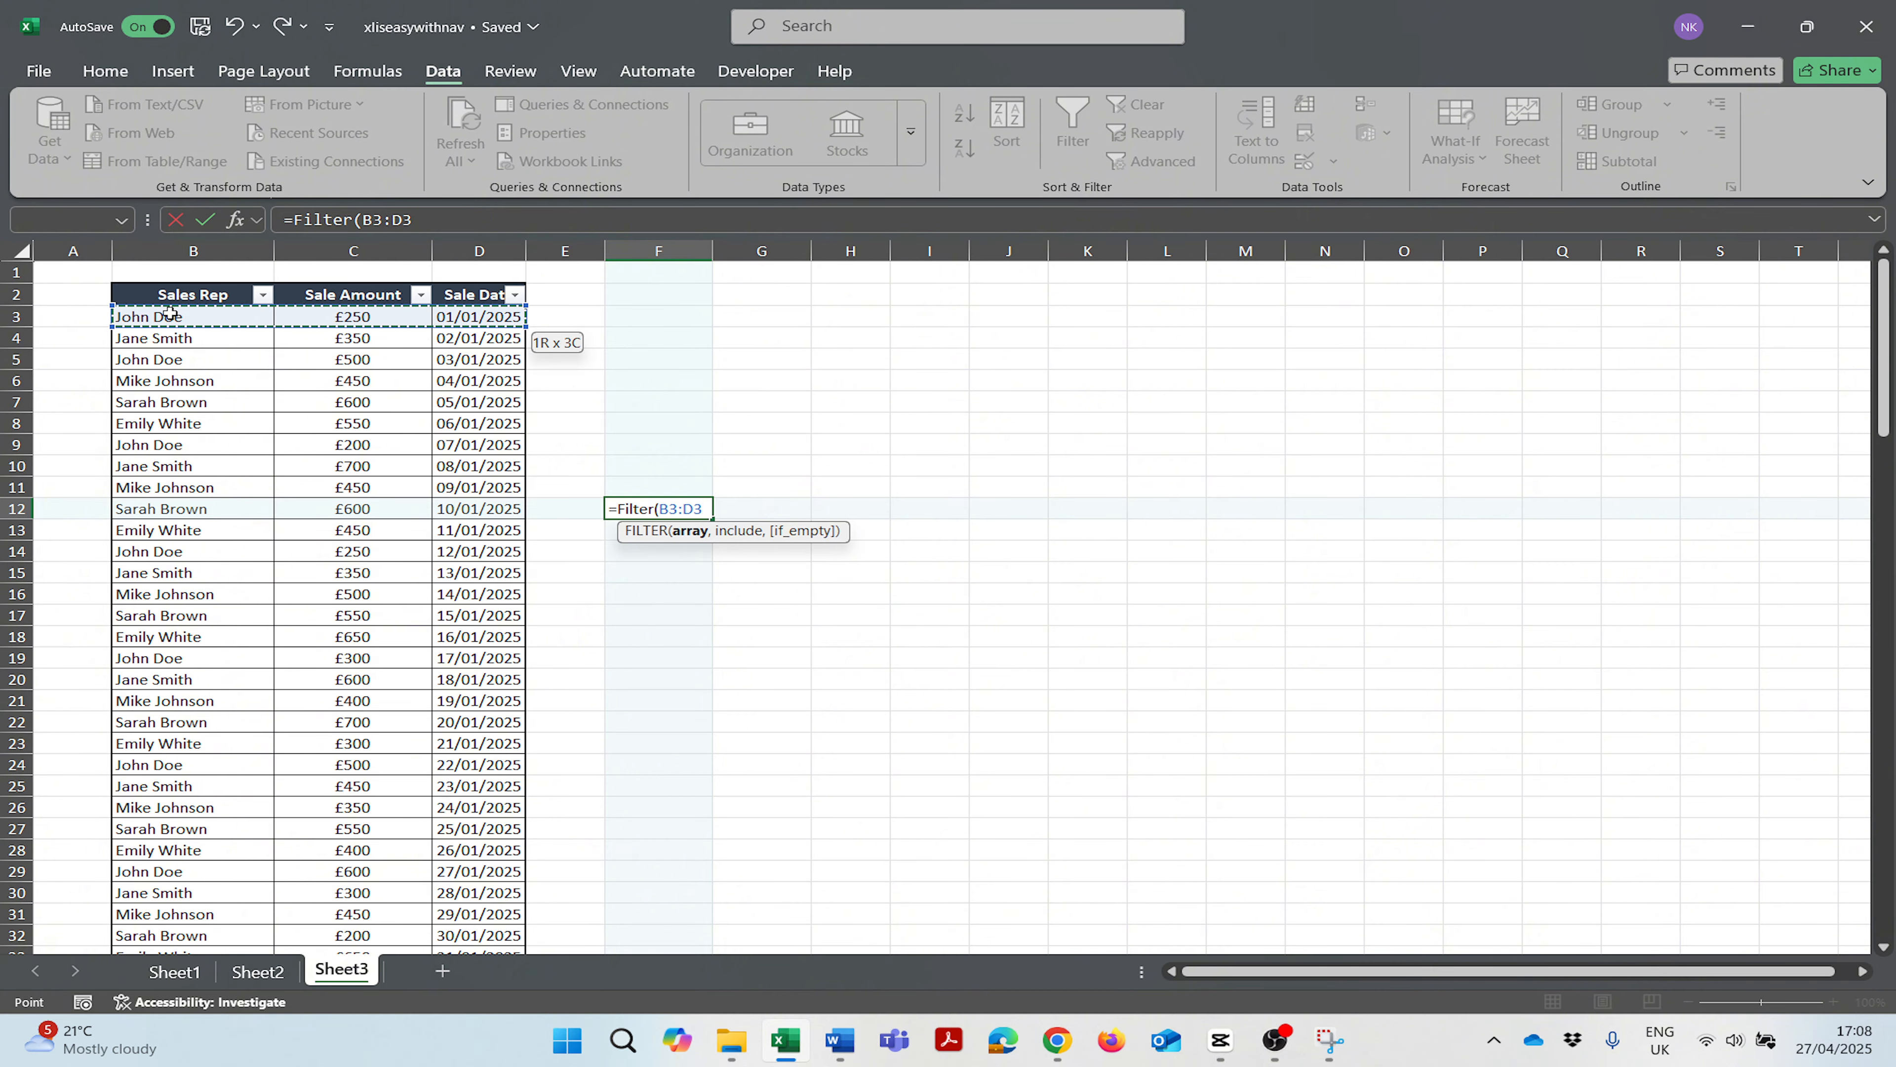
{"action": "key", "text": "ctrl+shift+Down"}
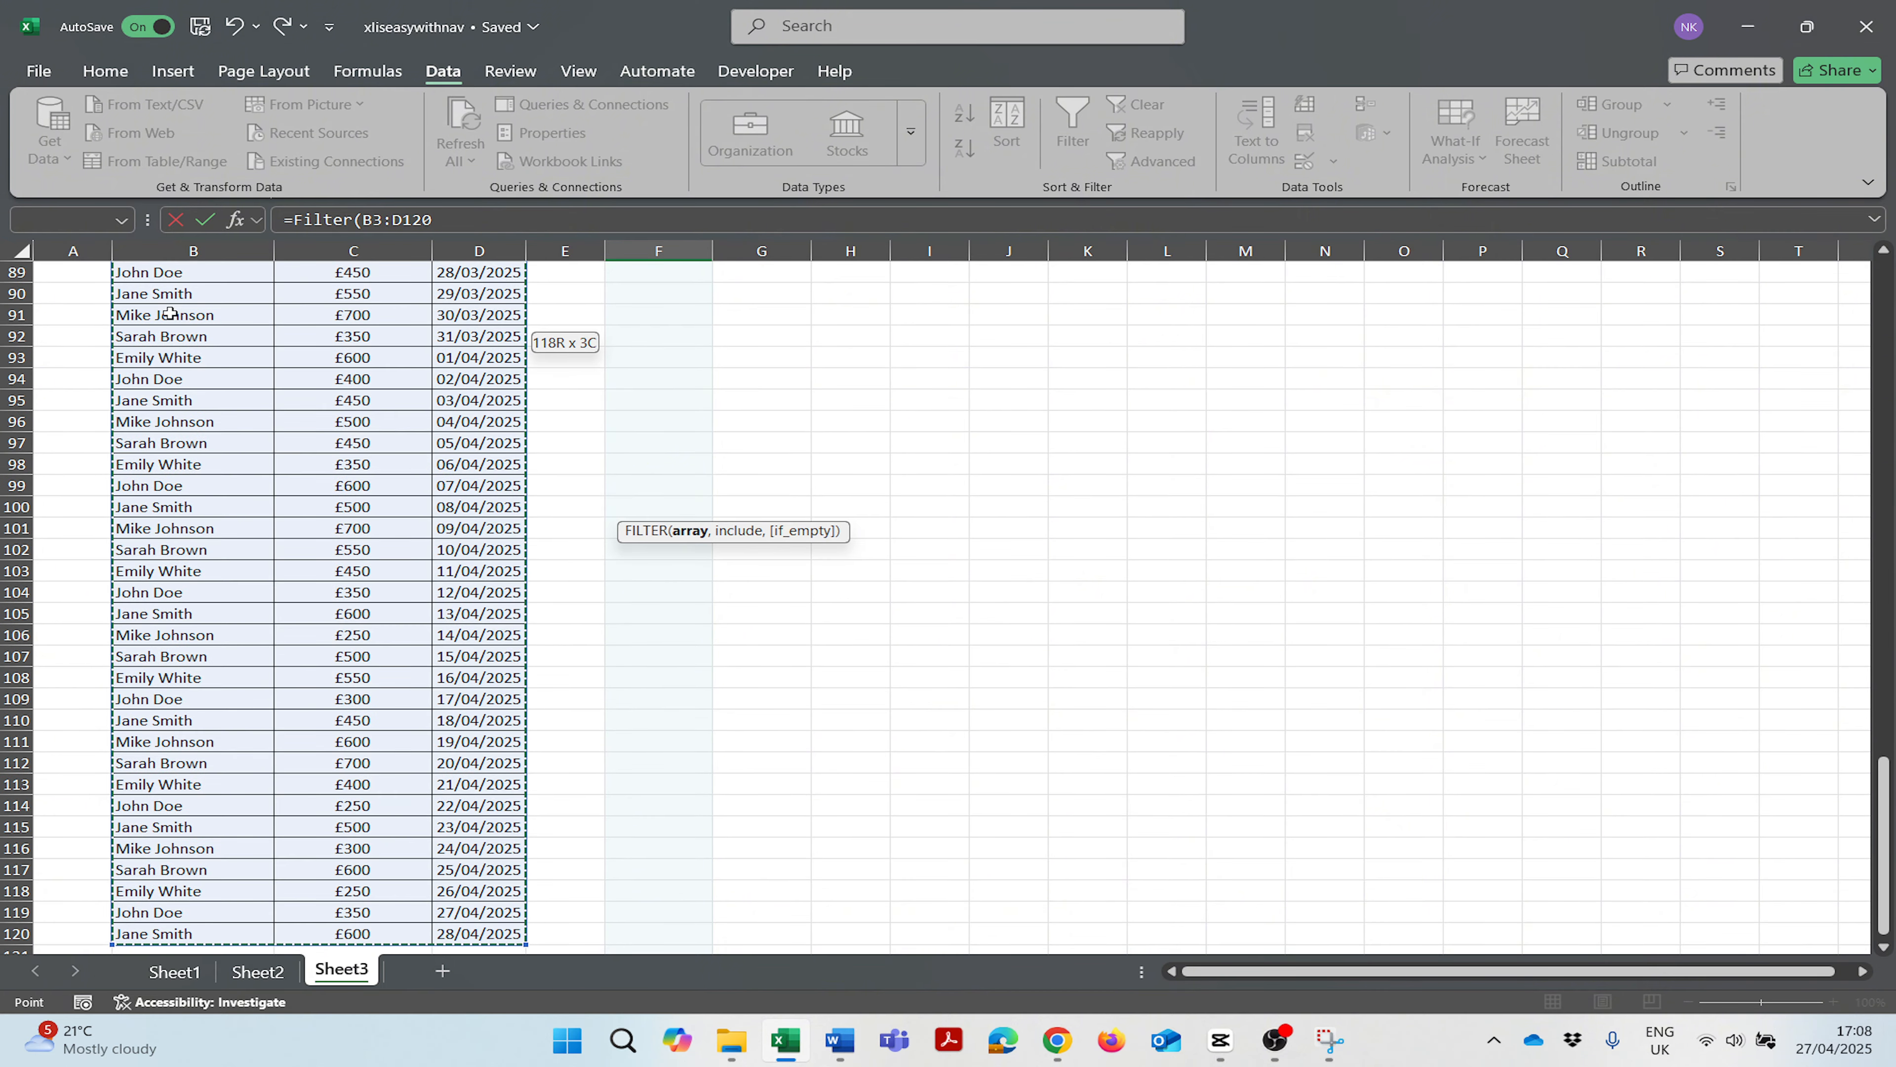
{"action": "key", "text": "F4"}
{"action": "type", "text": ","}
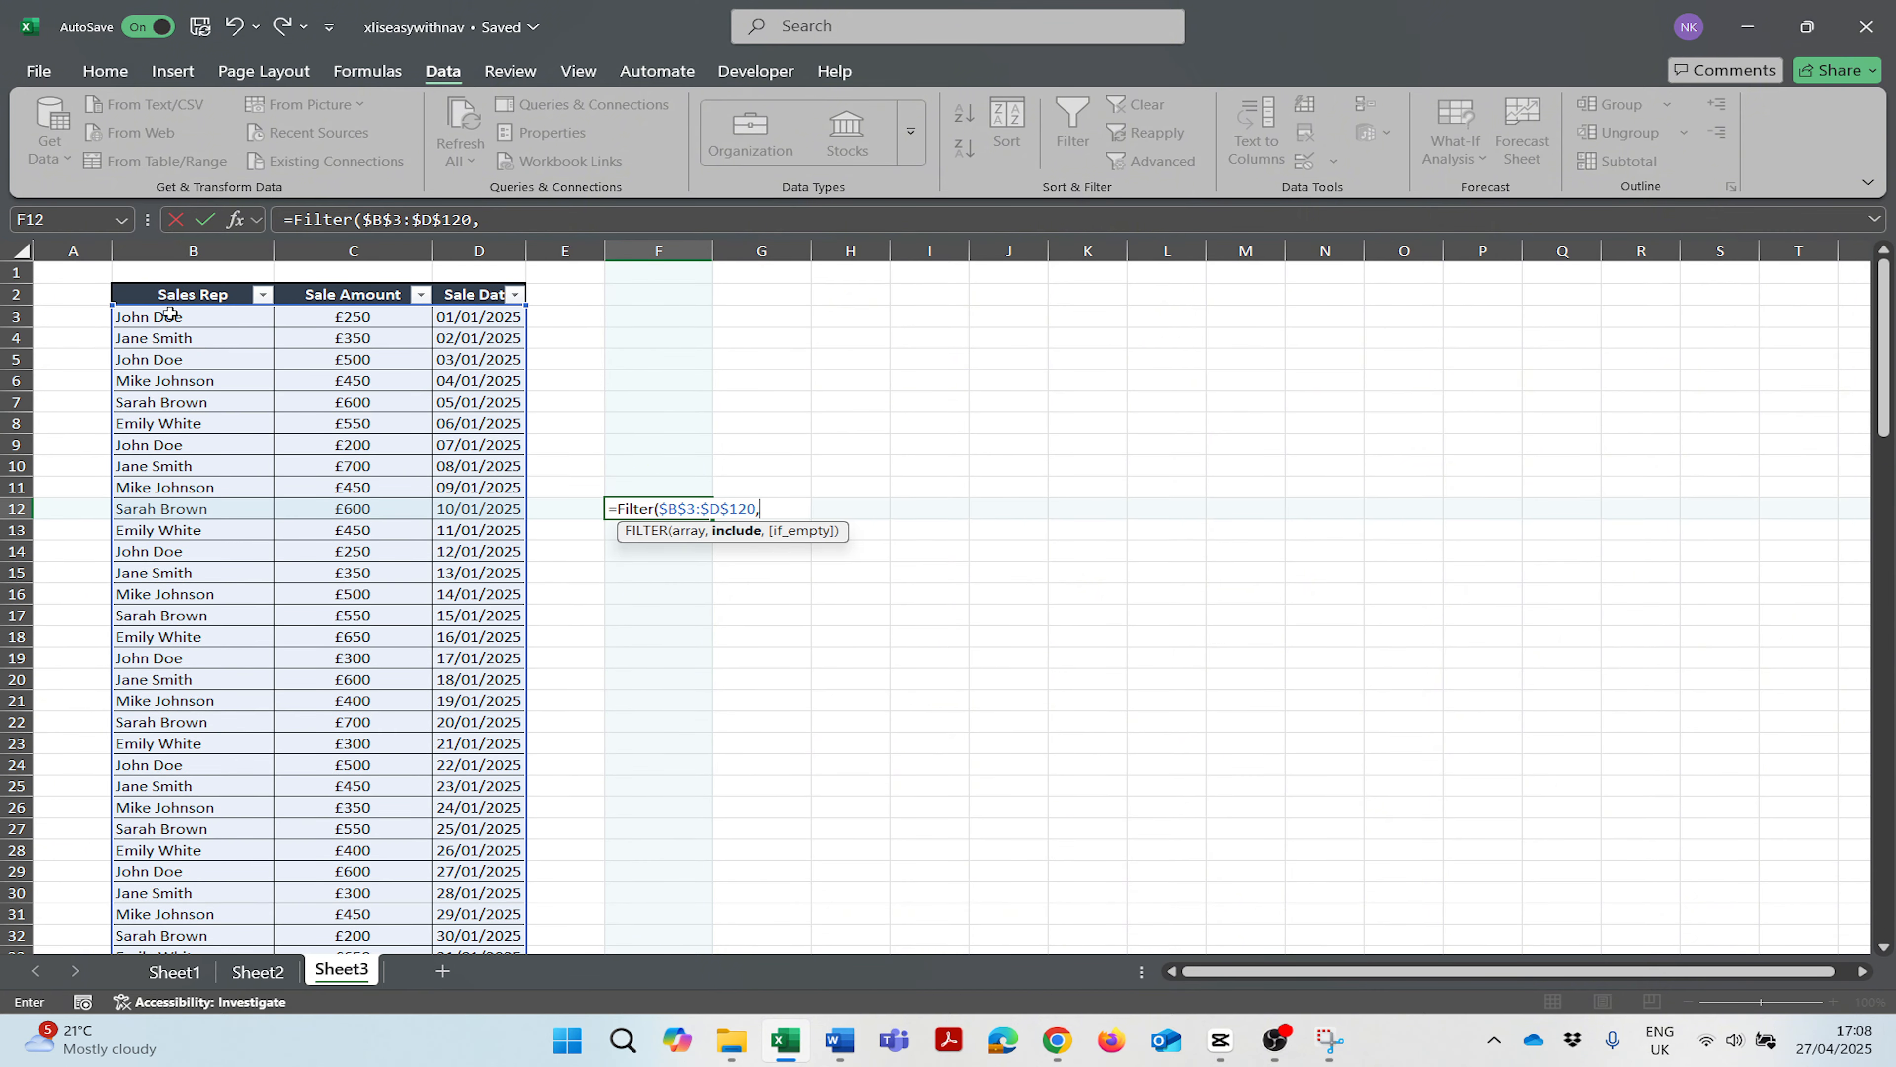
Step: Complete the FILTER formula with the condition that $B$3:$B$120 equals the sales rep name in B3, and check the filtered rows
{"action": "left_click", "coordinate": [198, 318]}
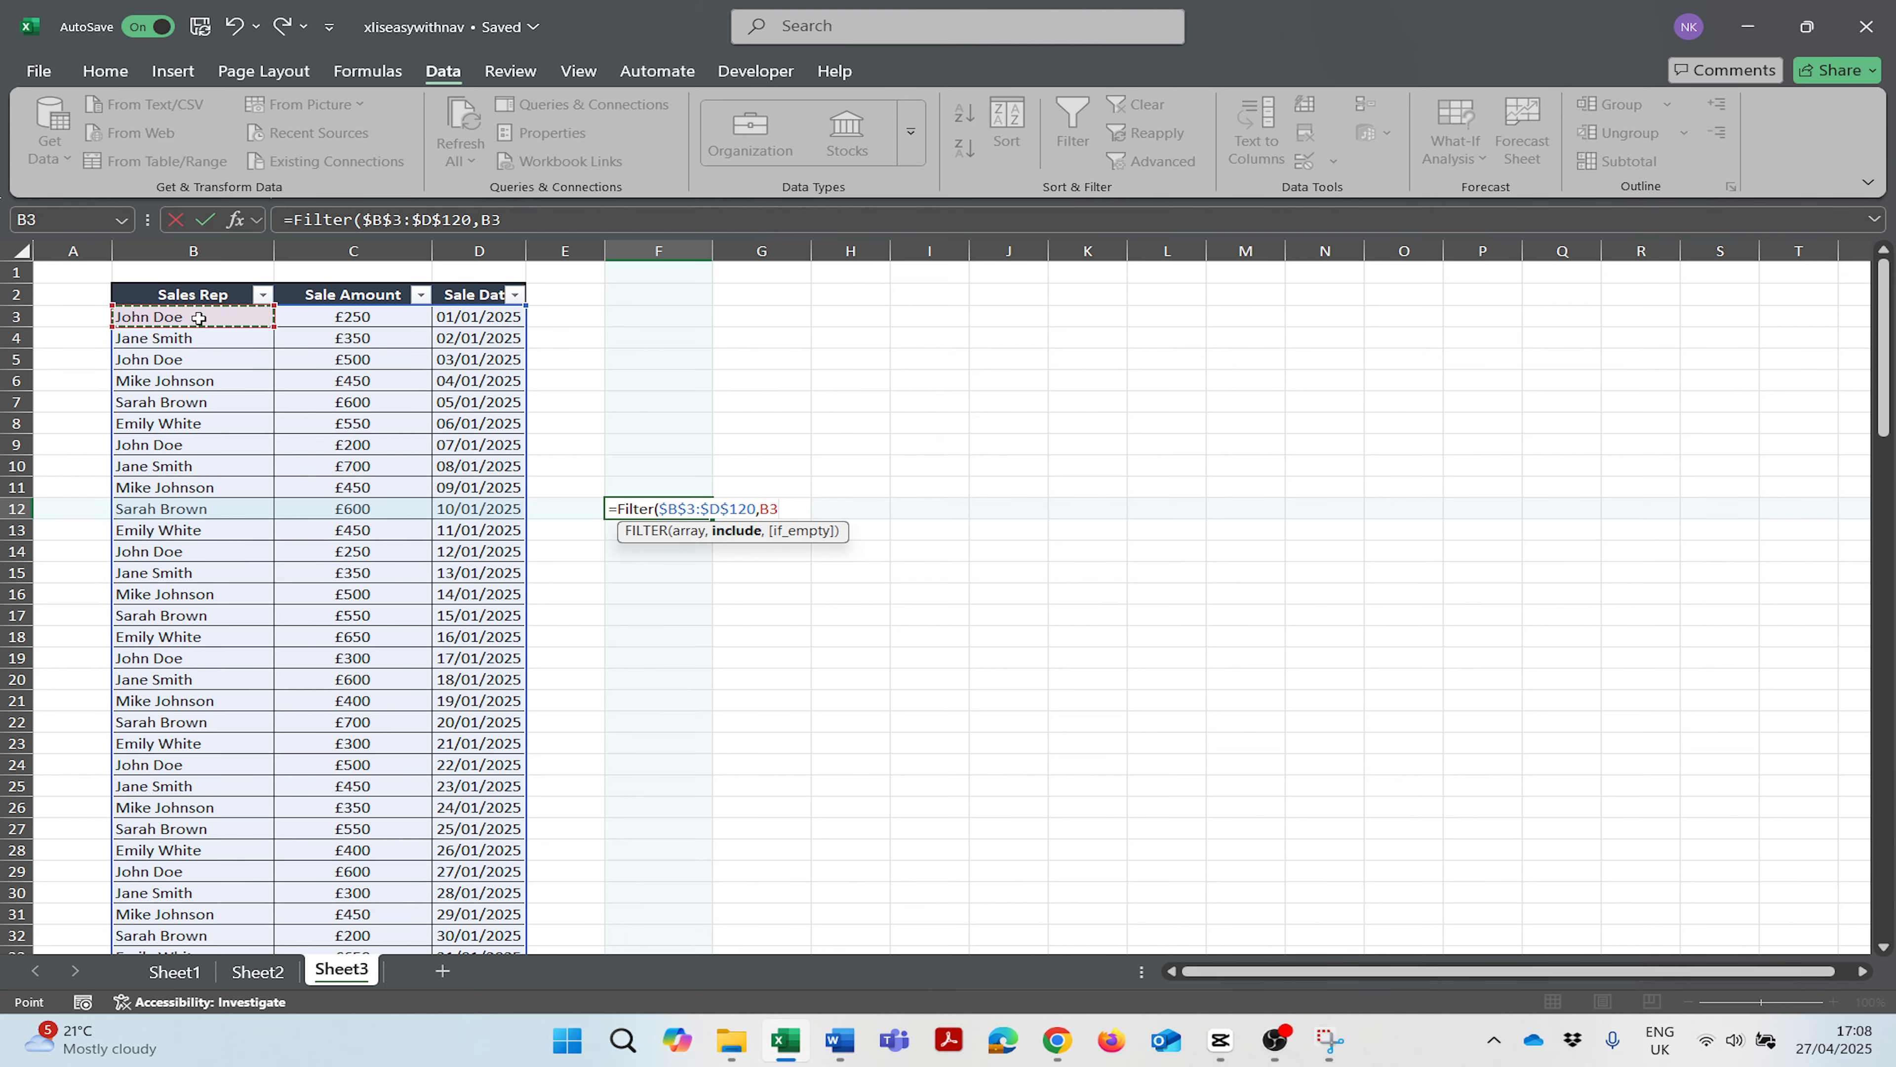
{"action": "key", "text": "ctrl+shift+Down"}
{"action": "key", "text": "F4"}
{"action": "type", "text": ",=\"Jo"}
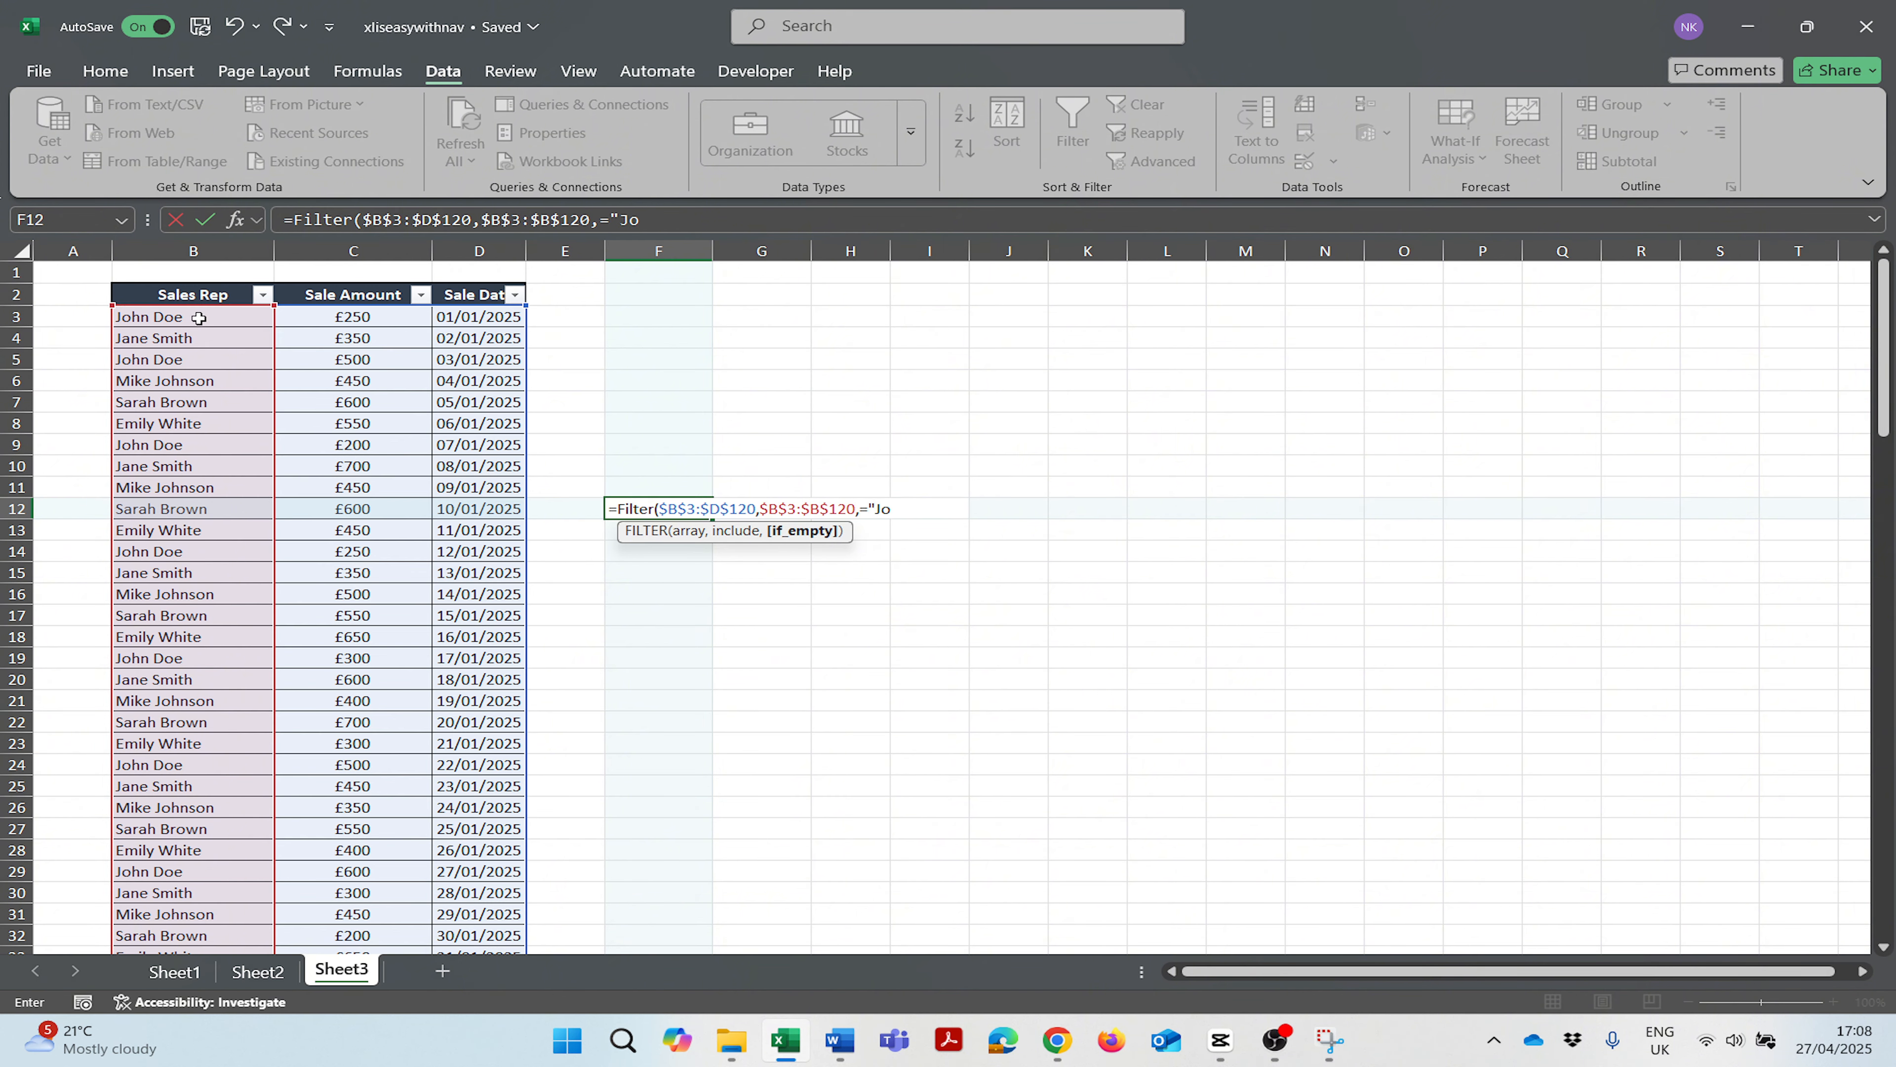
{"action": "type", "text": "hn Doe\")"}
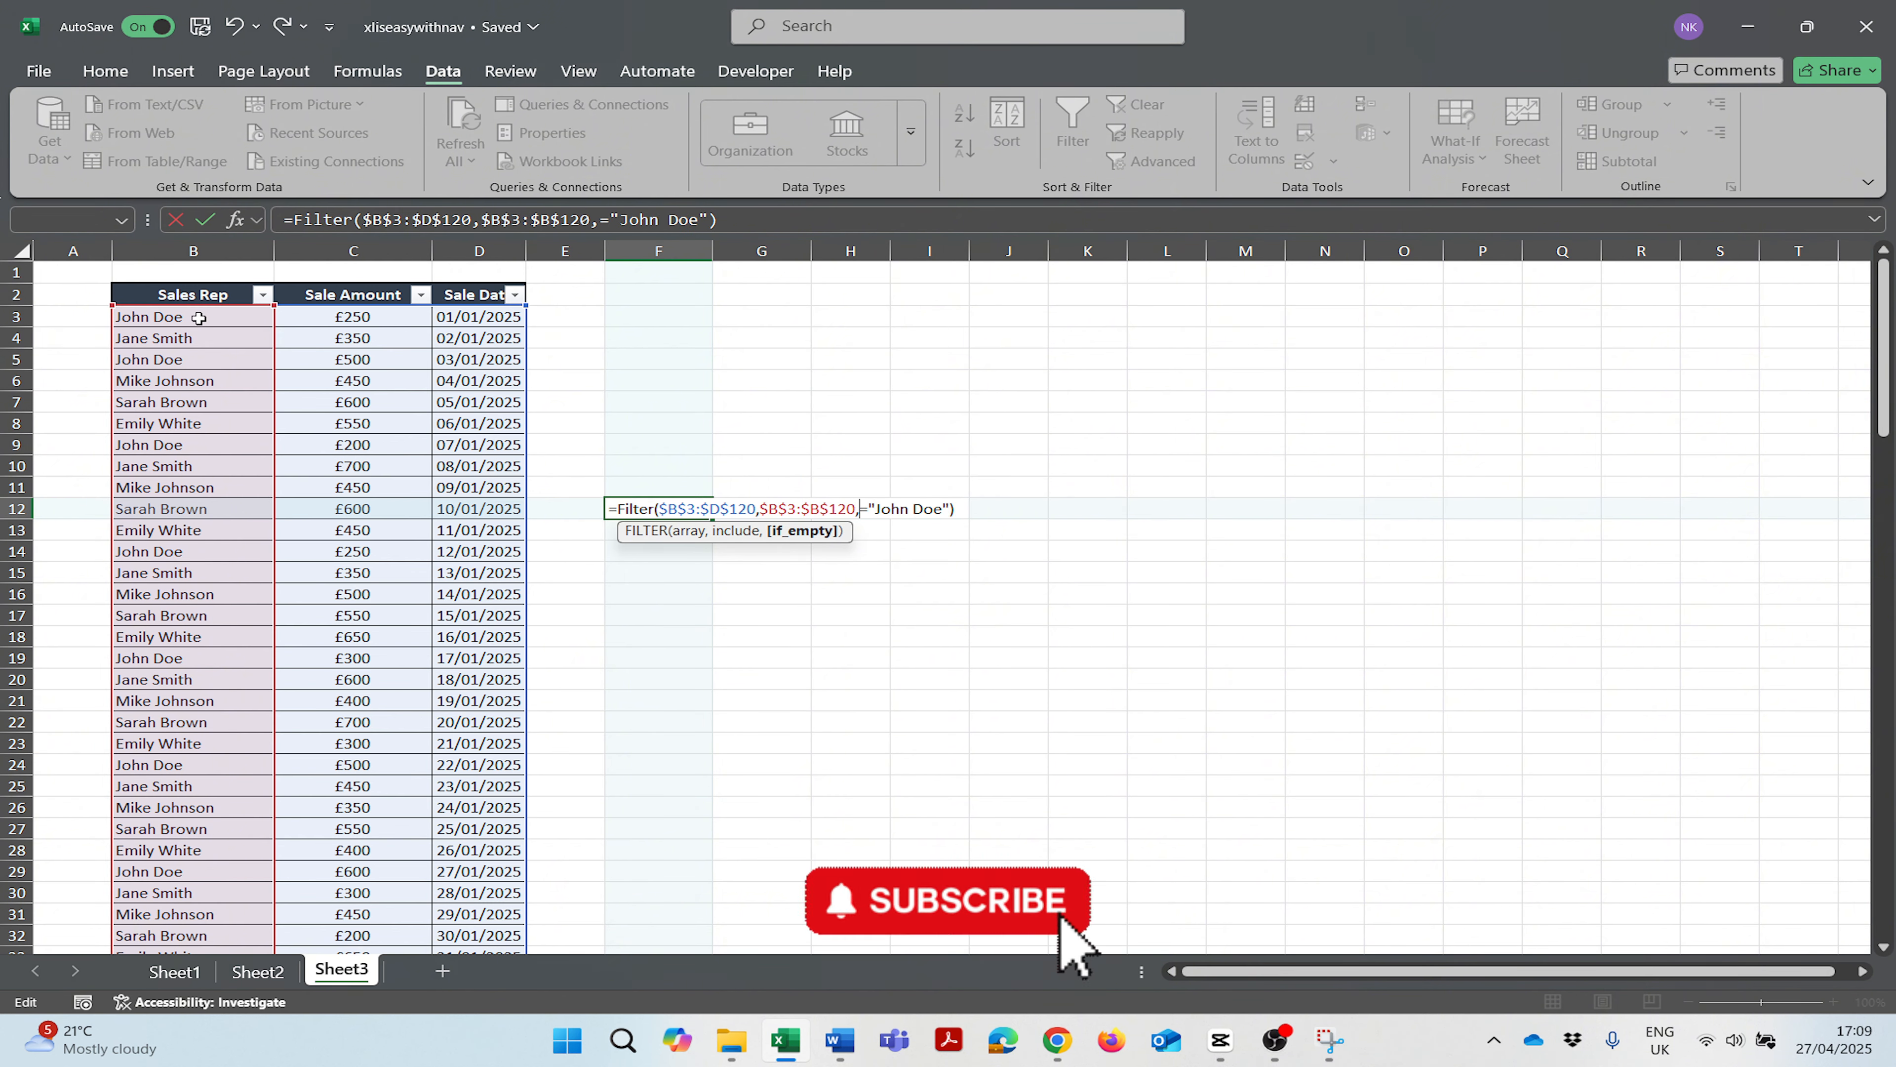
{"action": "left_click", "coordinate": [860, 510]}
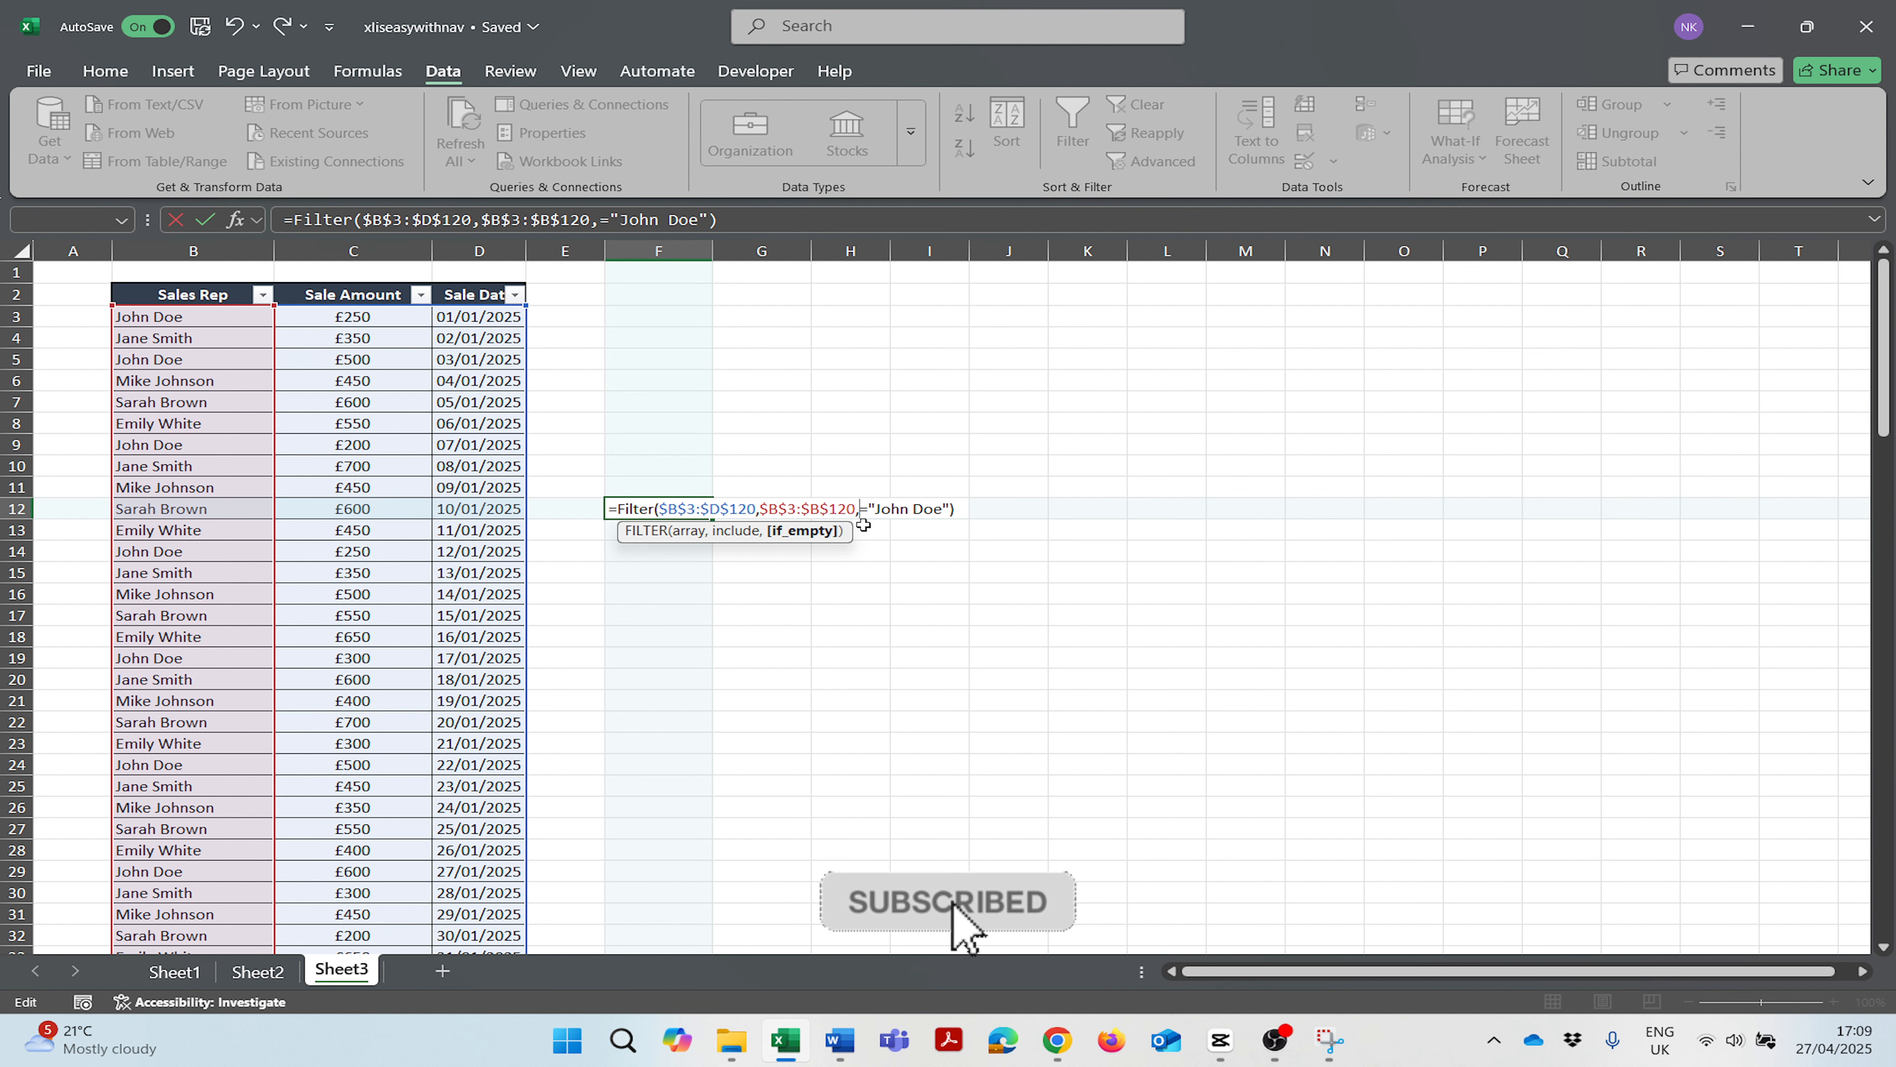
{"action": "key", "text": "BackSpace"}
{"action": "key", "text": "Return"}
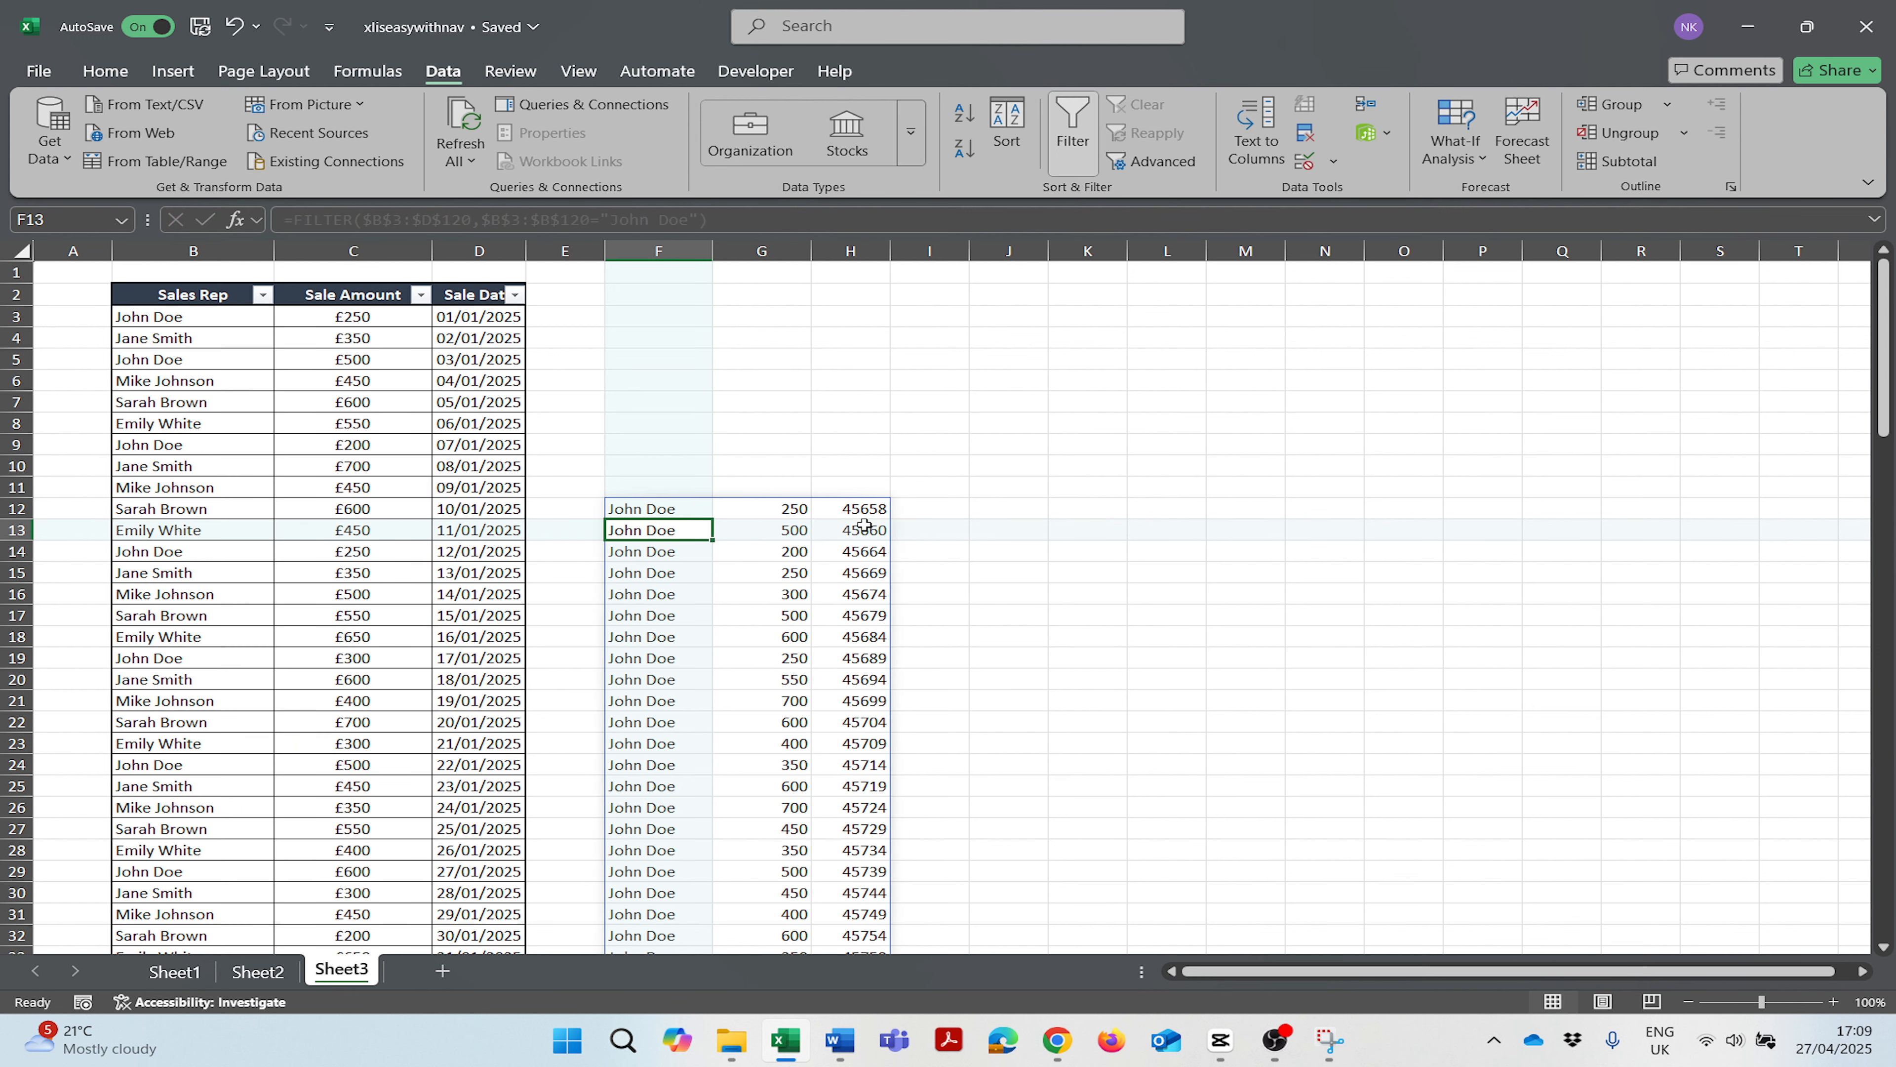
{"action": "key", "text": "Up"}
{"action": "scroll", "coordinate": [864, 526], "scroll_direction": "down", "scroll_amount": 3}
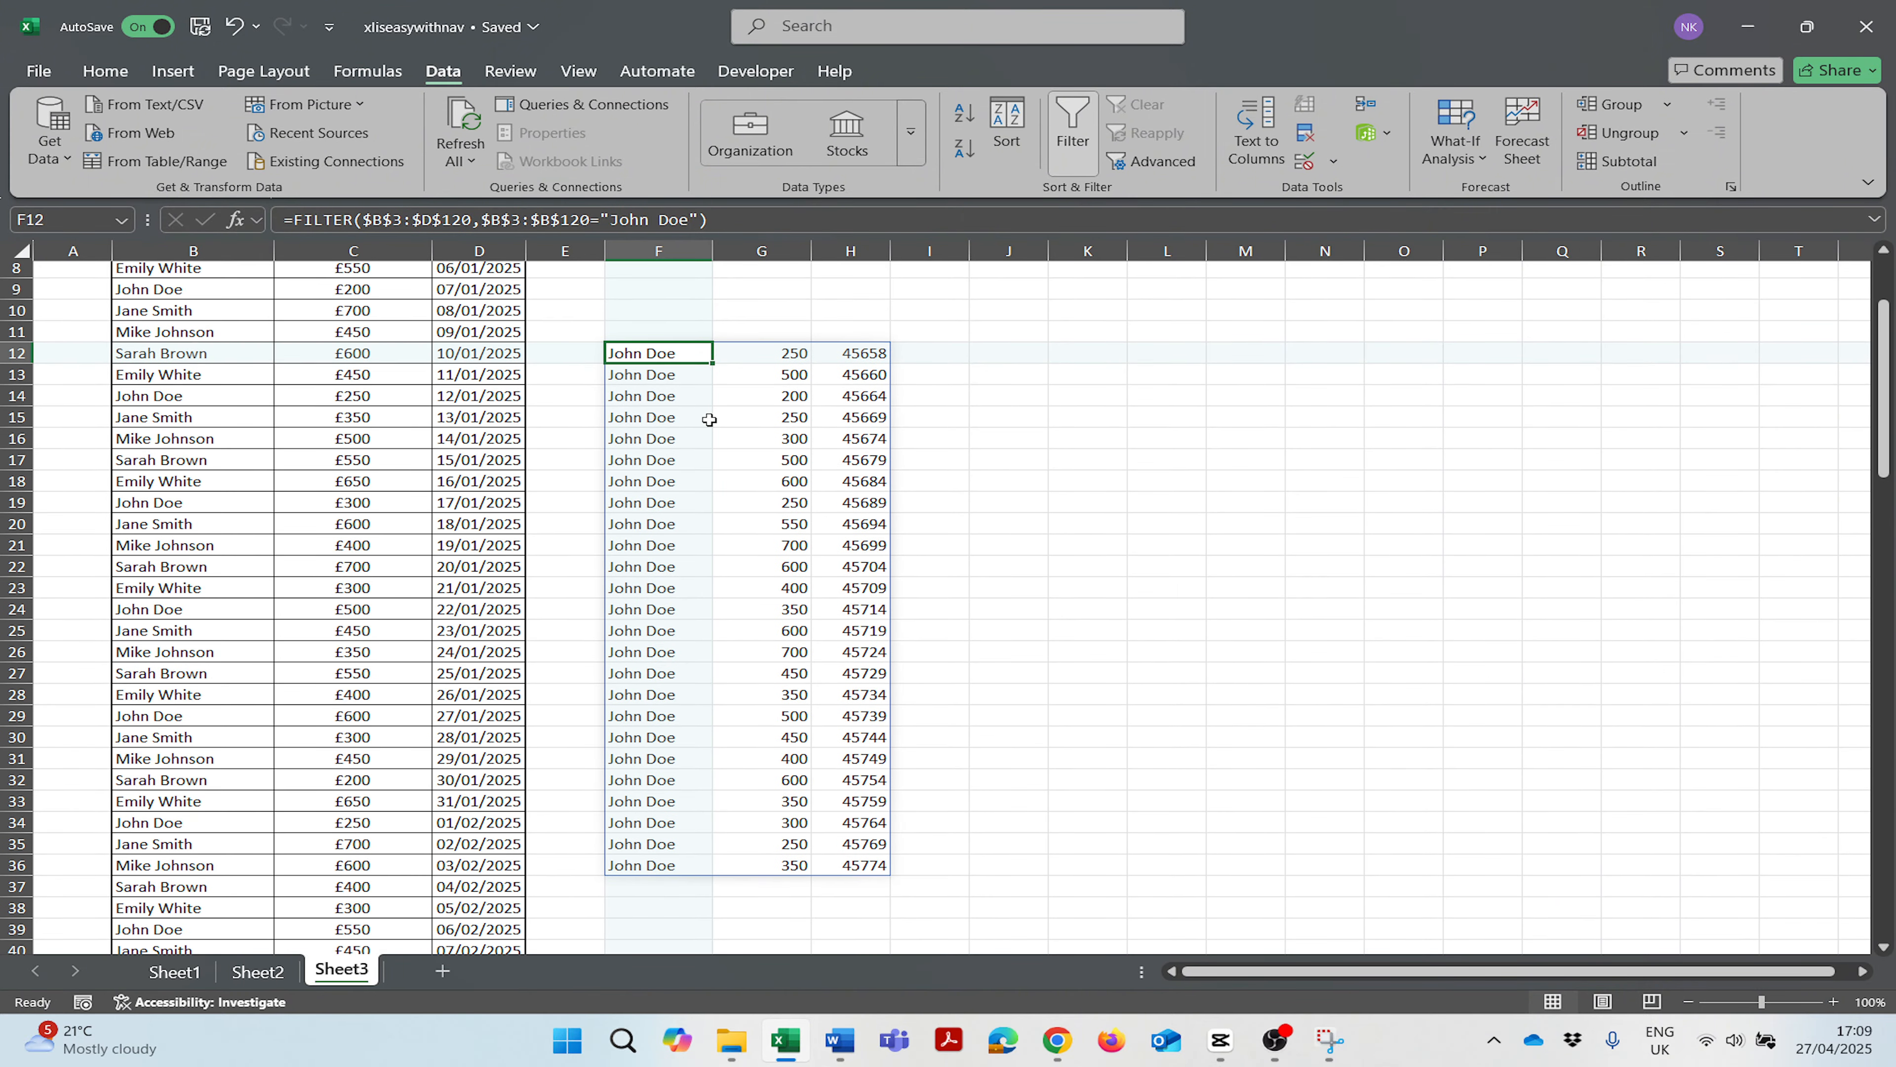
{"action": "scroll", "coordinate": [702, 419], "scroll_direction": "up", "scroll_amount": 3}
Step: Extract the distinct sales reps from B3:B120 into cell F3 with a UNIQUE formula
{"action": "left_click", "coordinate": [646, 318]}
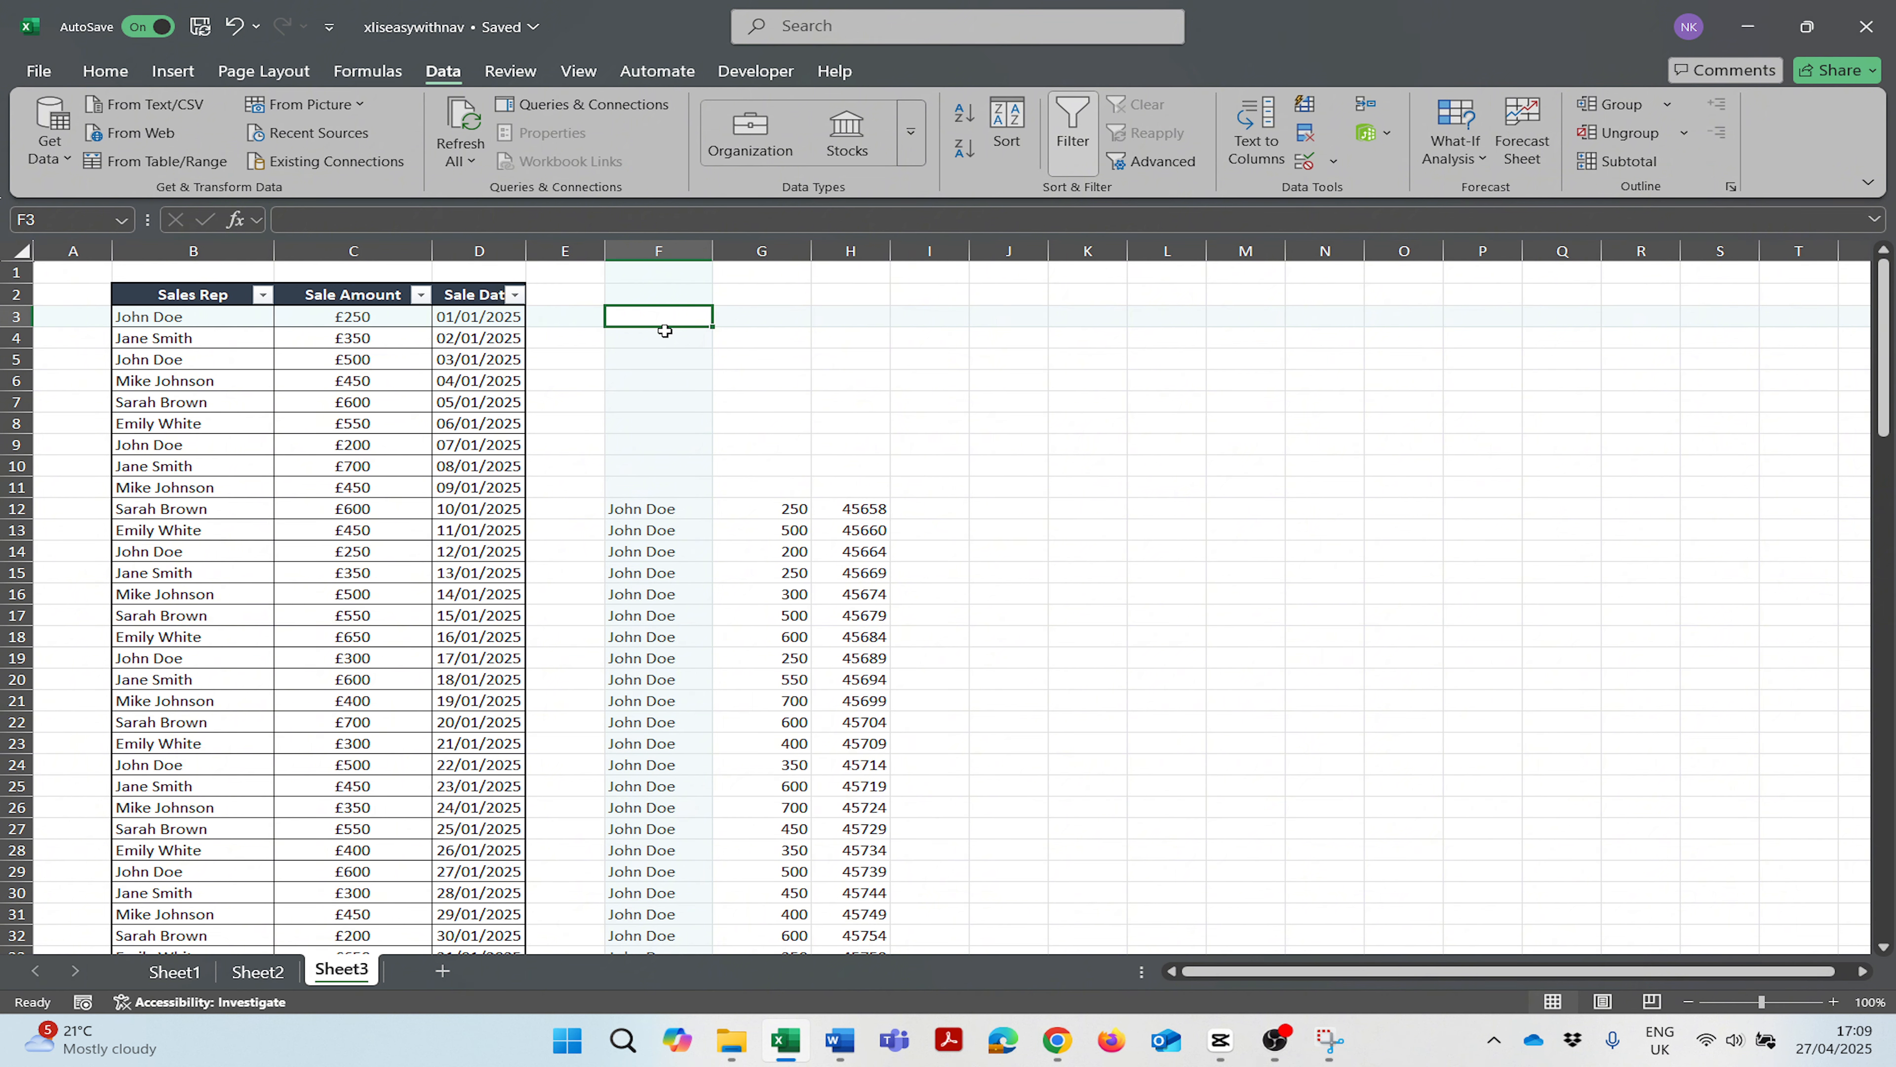
{"action": "type", "text": "="}
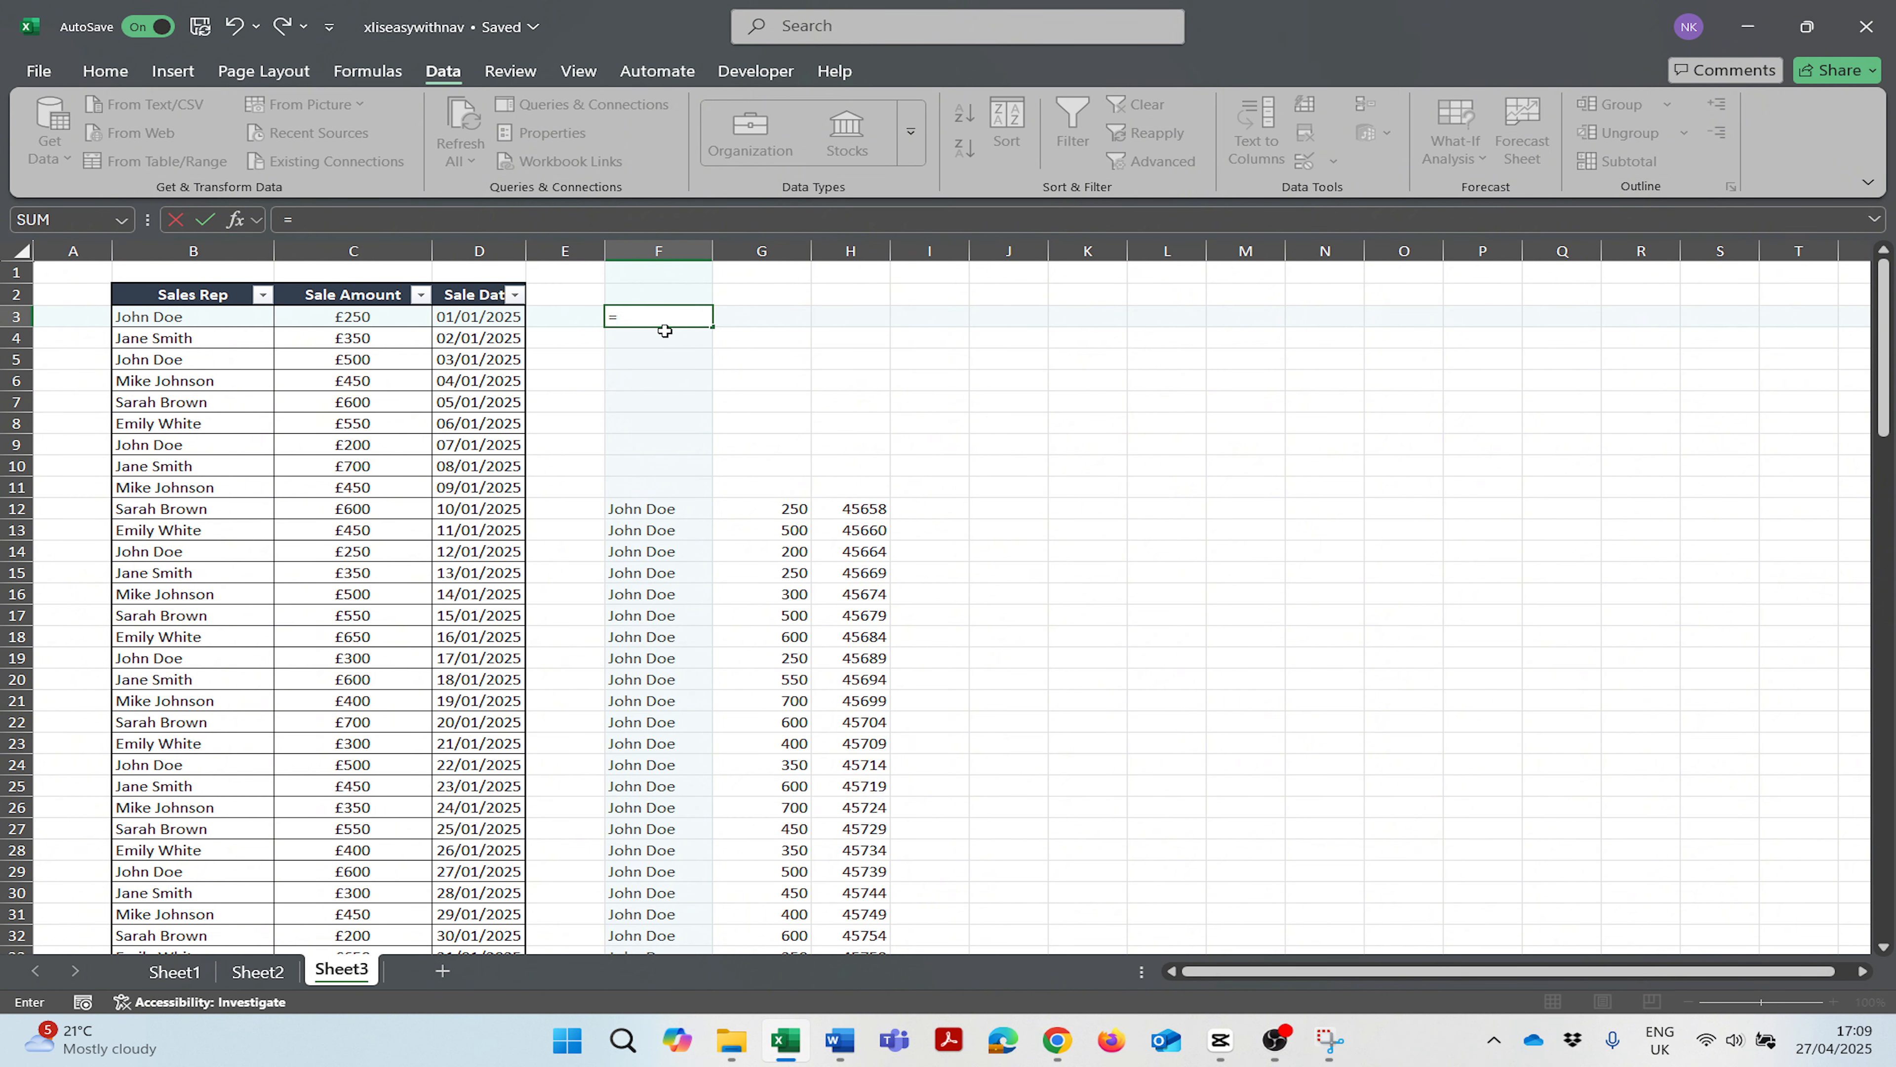
{"action": "type", "text": "Unique"}
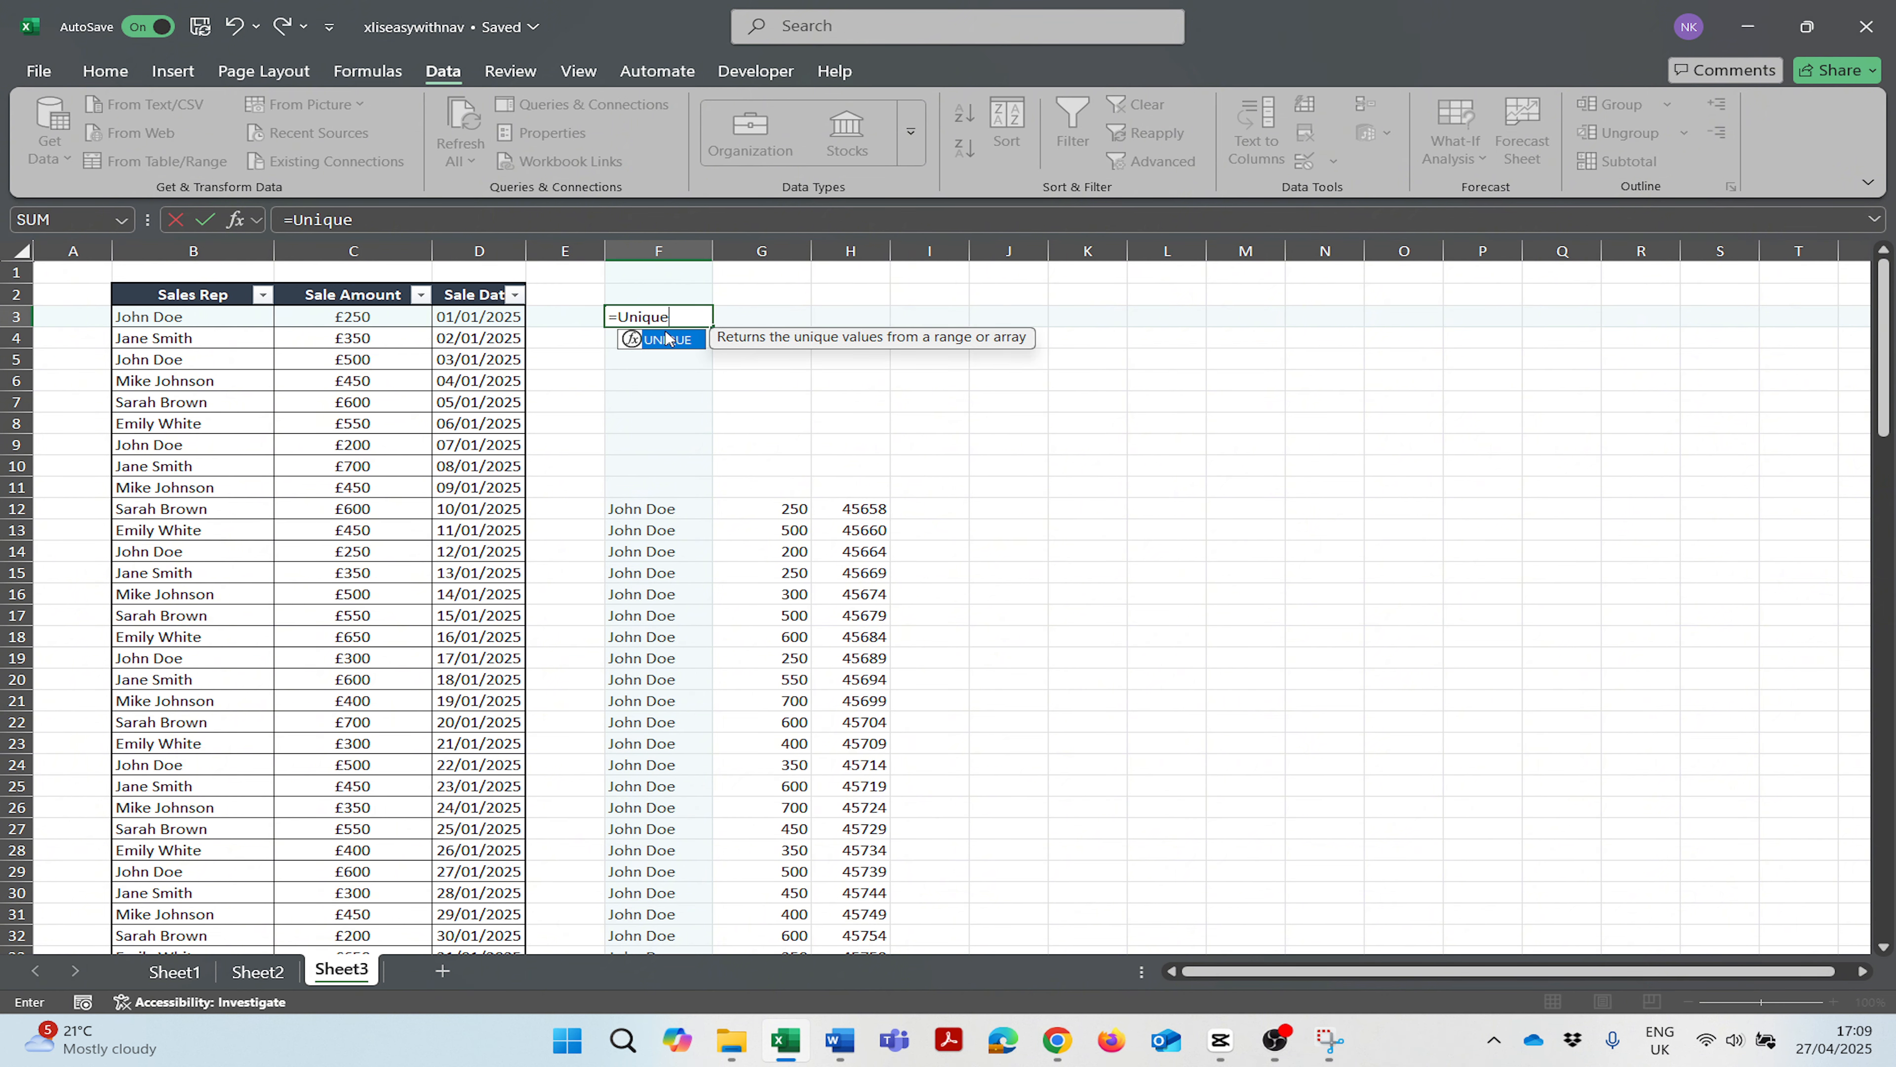
{"action": "type", "text": "("}
{"action": "left_click", "coordinate": [186, 315]}
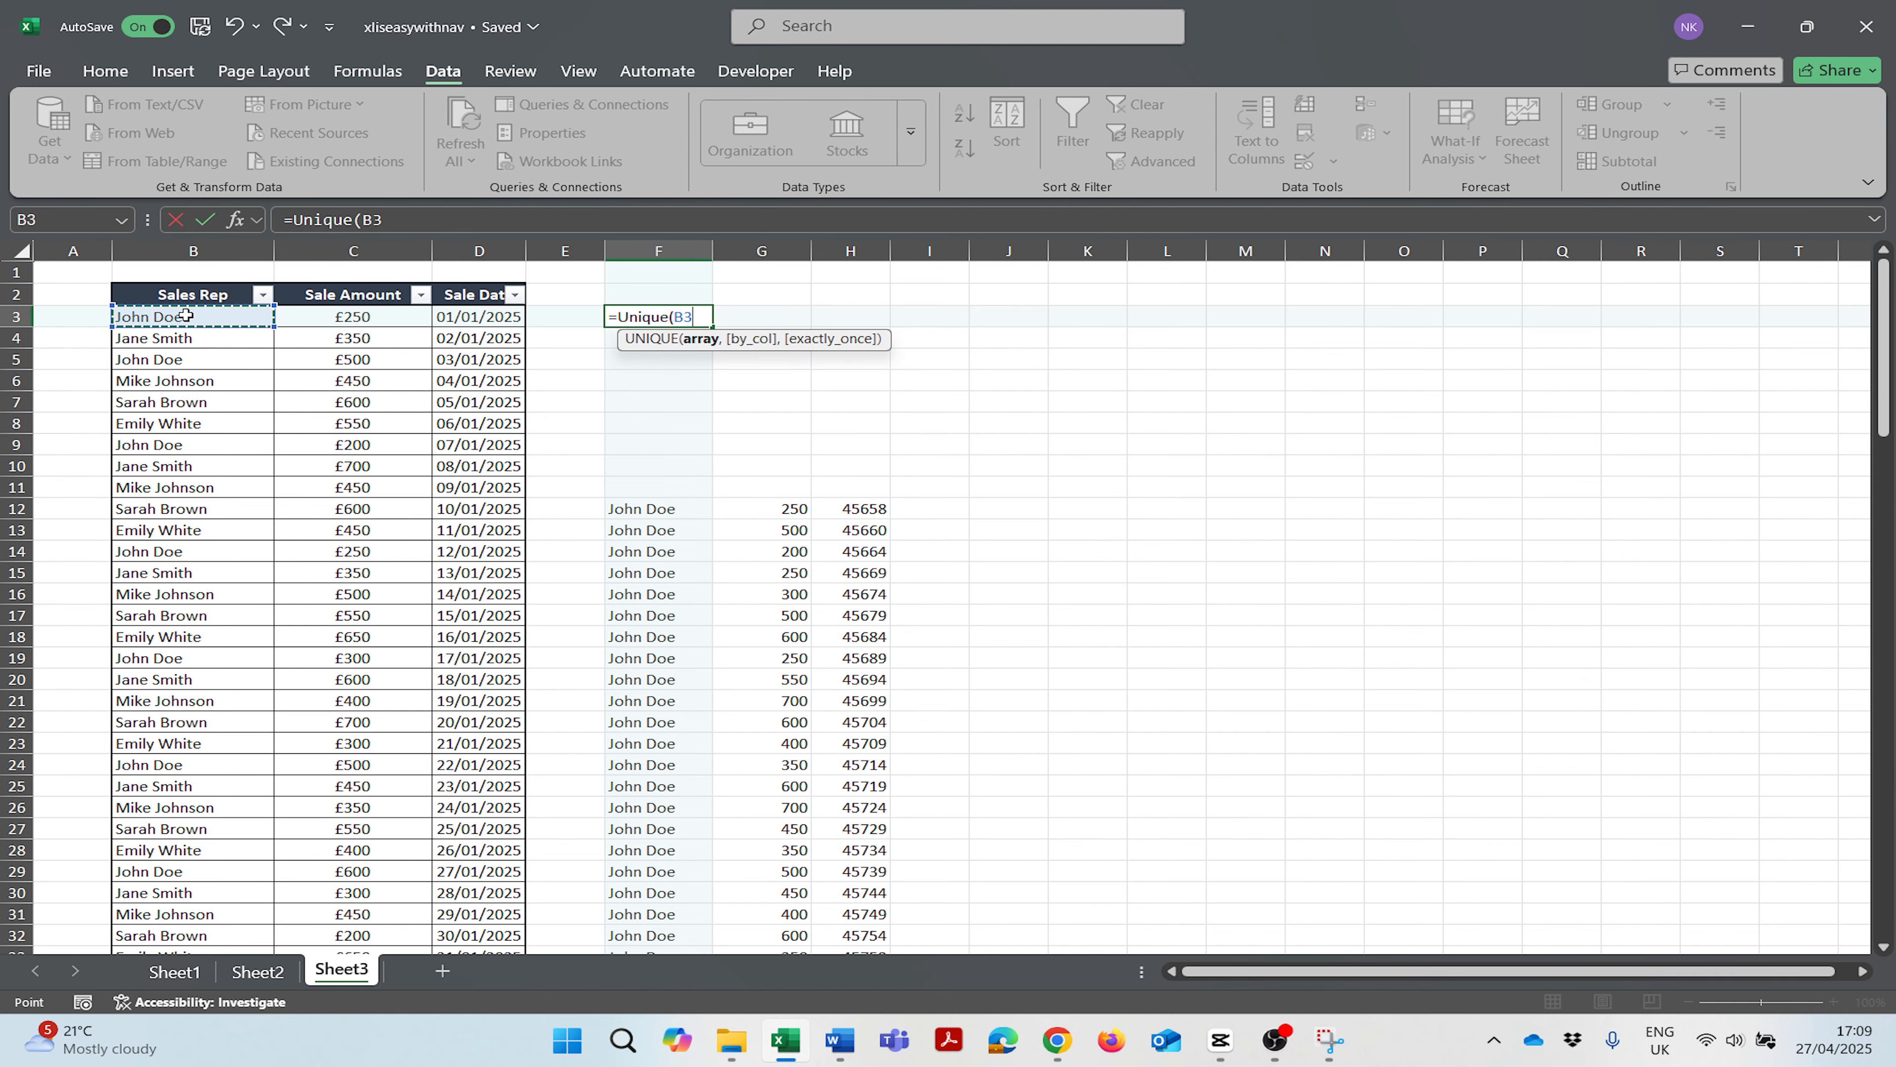
{"action": "key", "text": "ctrl+shift+Down"}
{"action": "key", "text": "Return"}
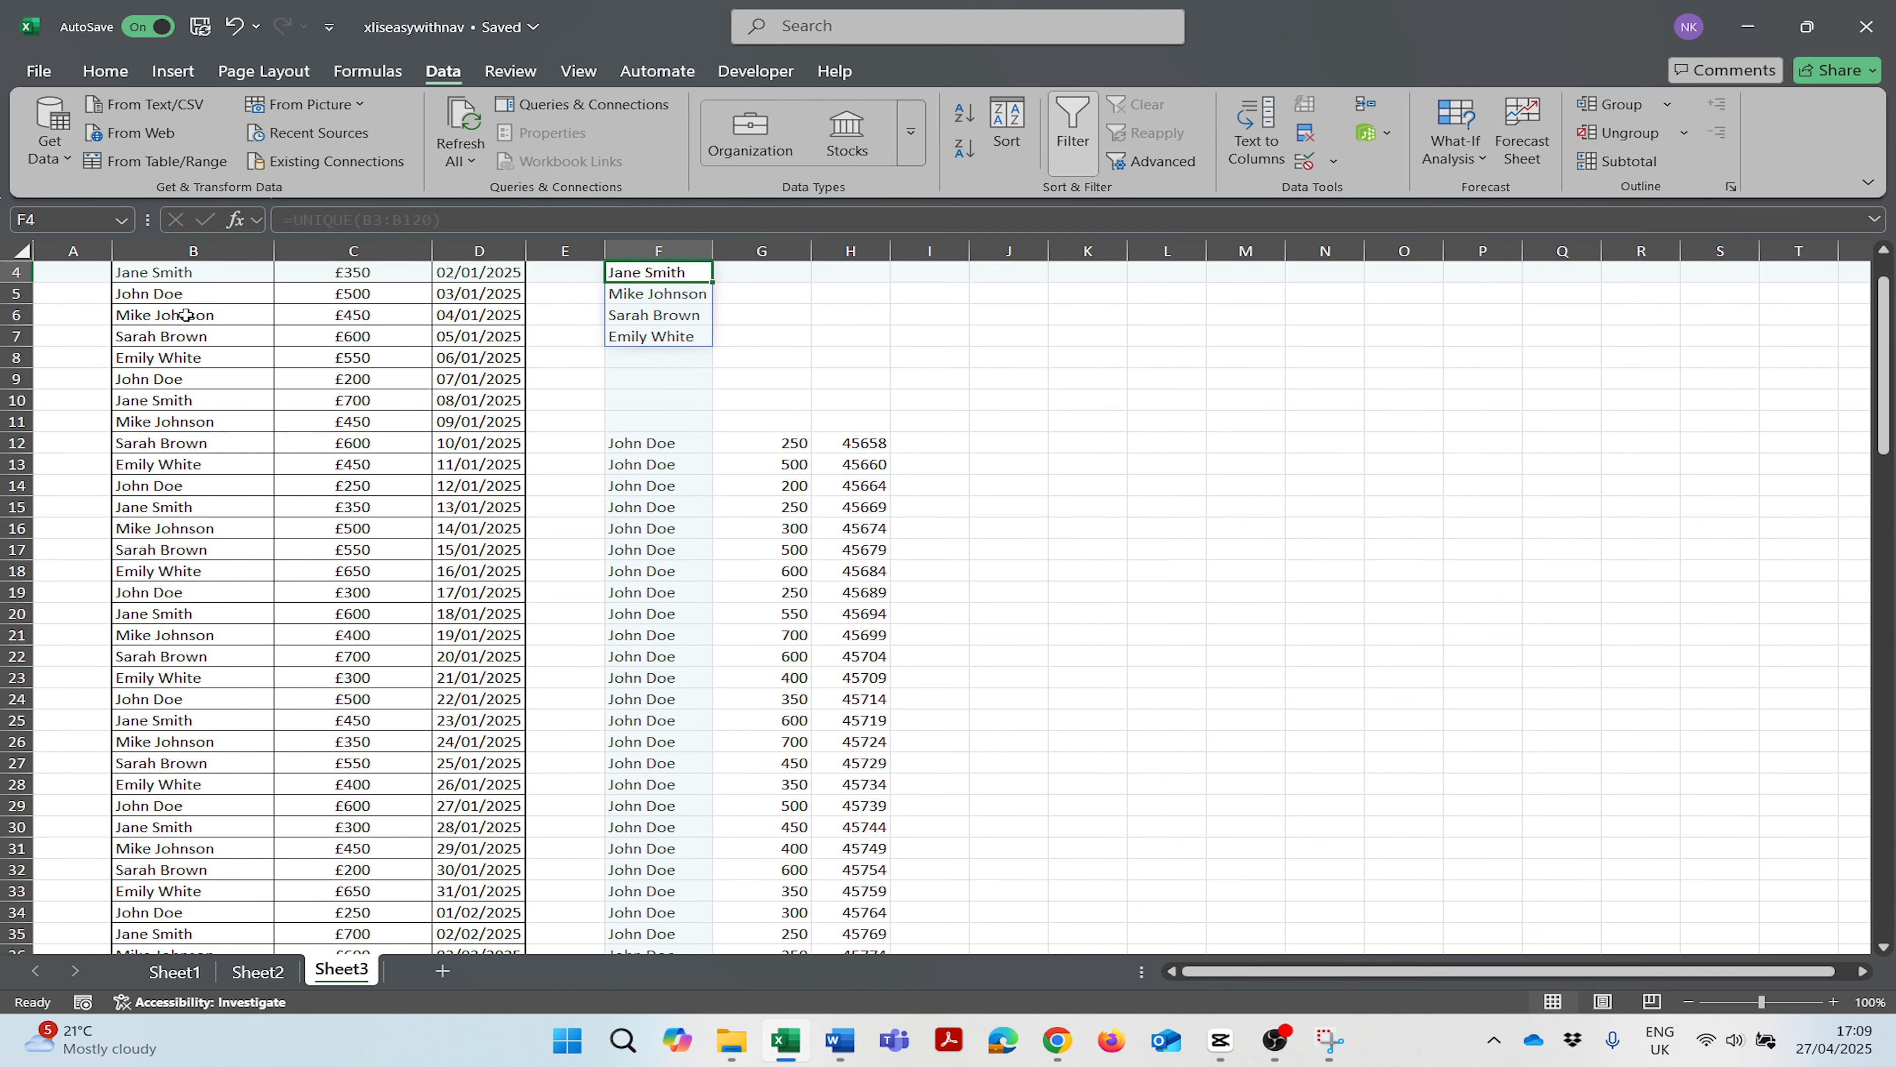
Step: Review the list of unique sales reps starting in cell F3
{"action": "key", "text": "Up"}
{"action": "key", "text": "Up"}
{"action": "key", "text": "Up"}
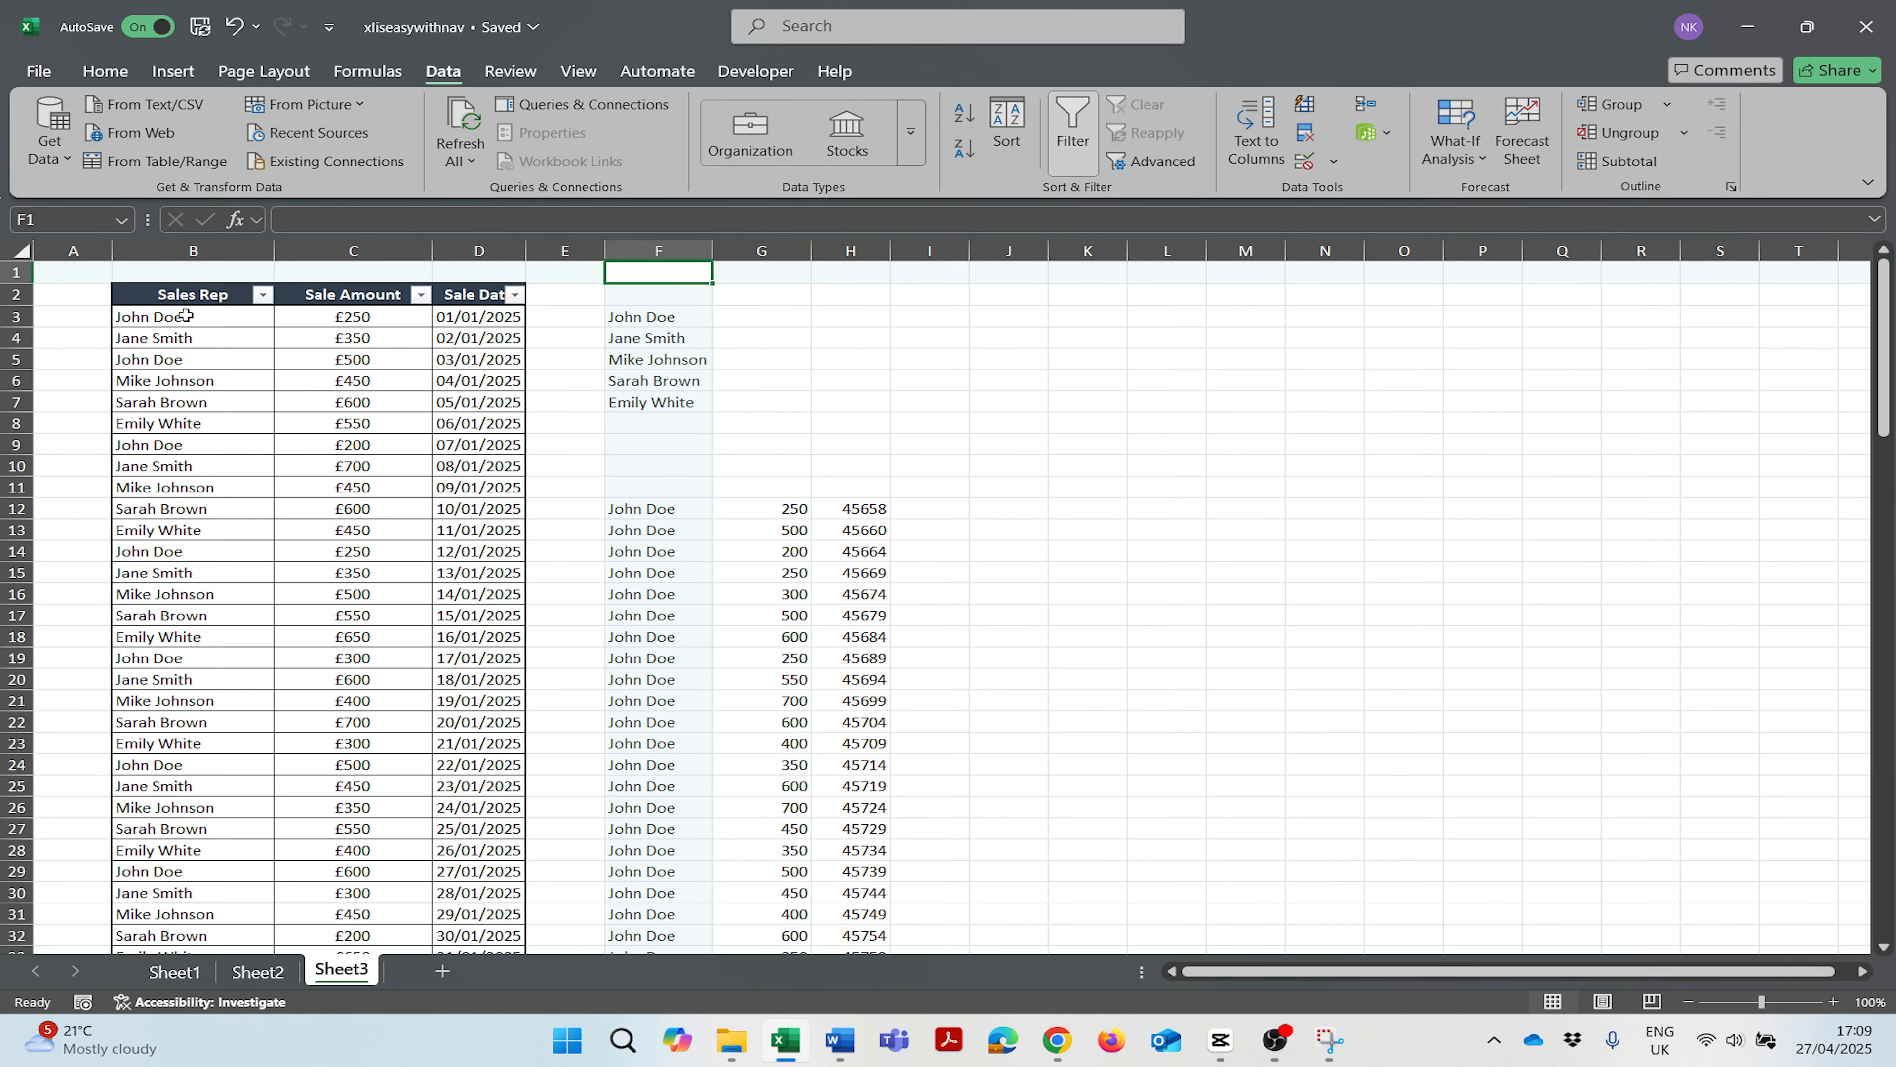
{"action": "key", "text": "Down"}
{"action": "key", "text": "Down"}
{"action": "key", "text": "Right"}
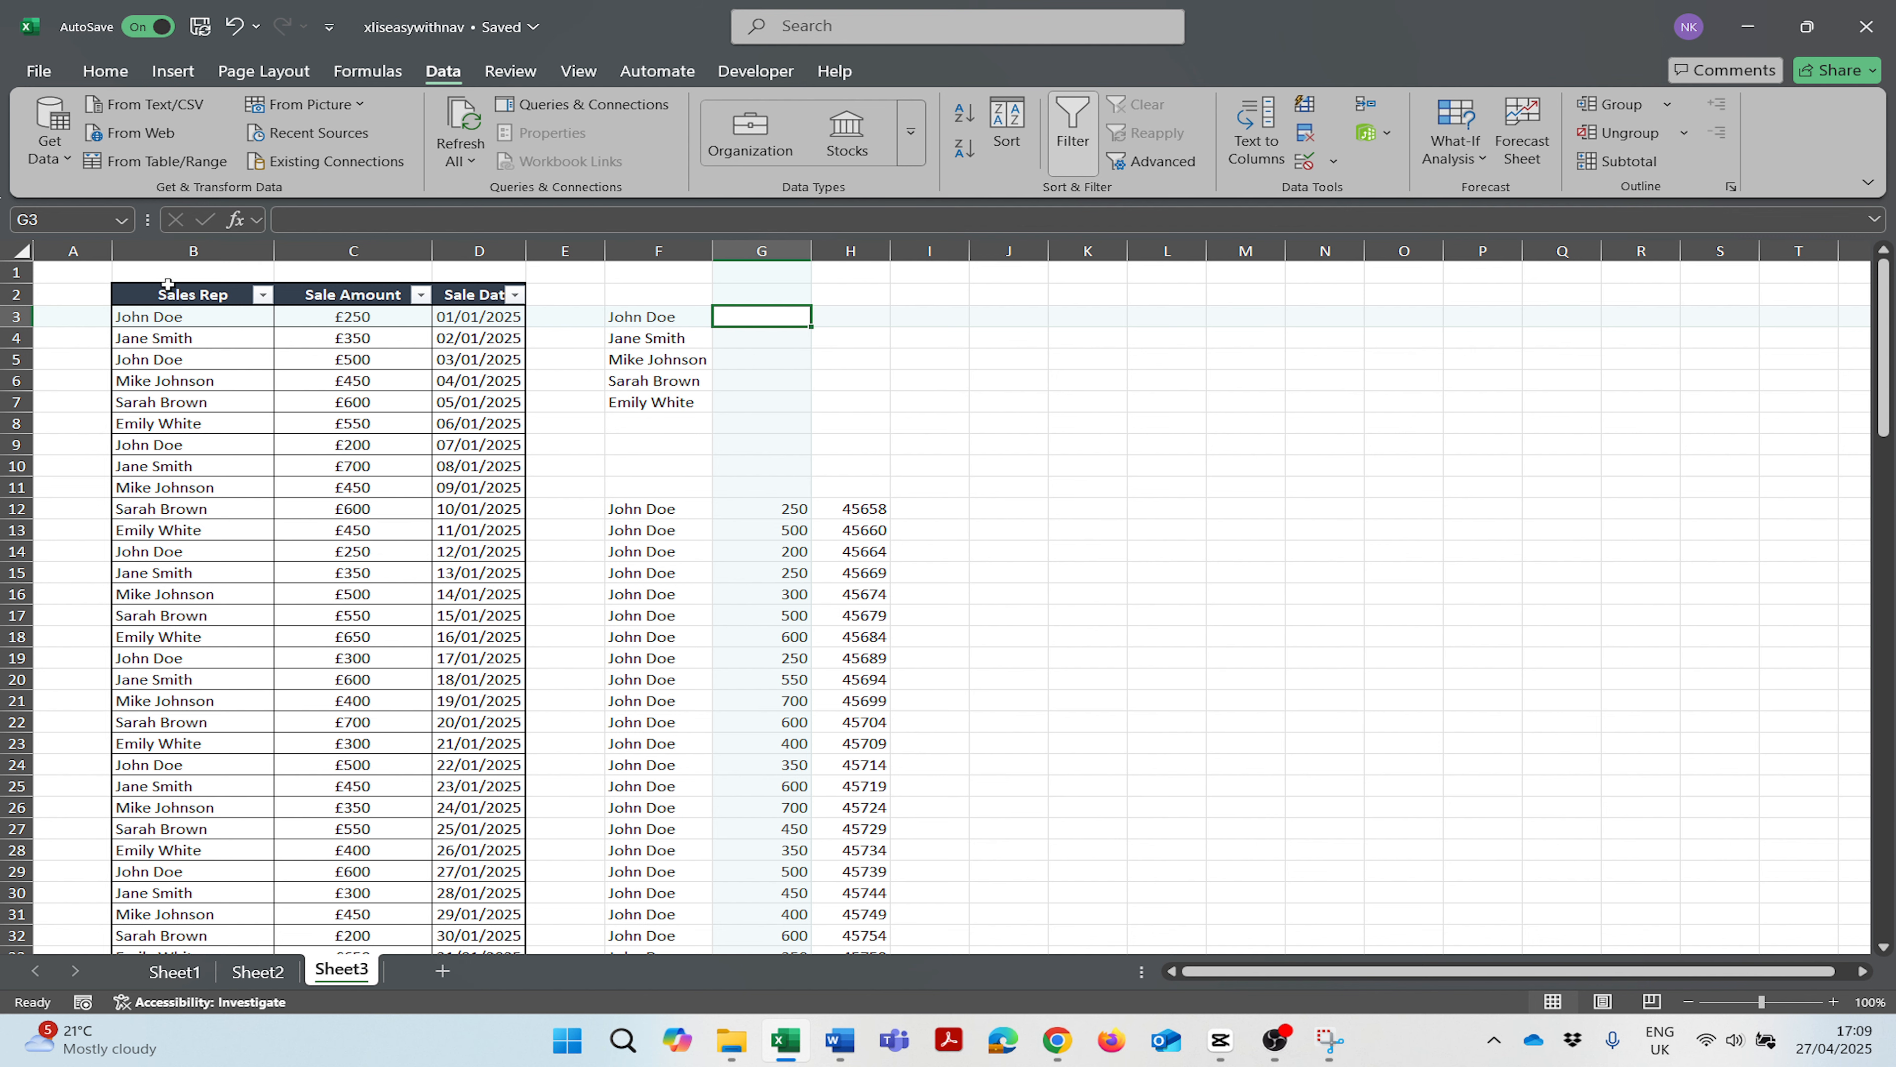
{"action": "left_click_drag", "start_coordinate": [672, 334], "coordinate": [676, 364]}
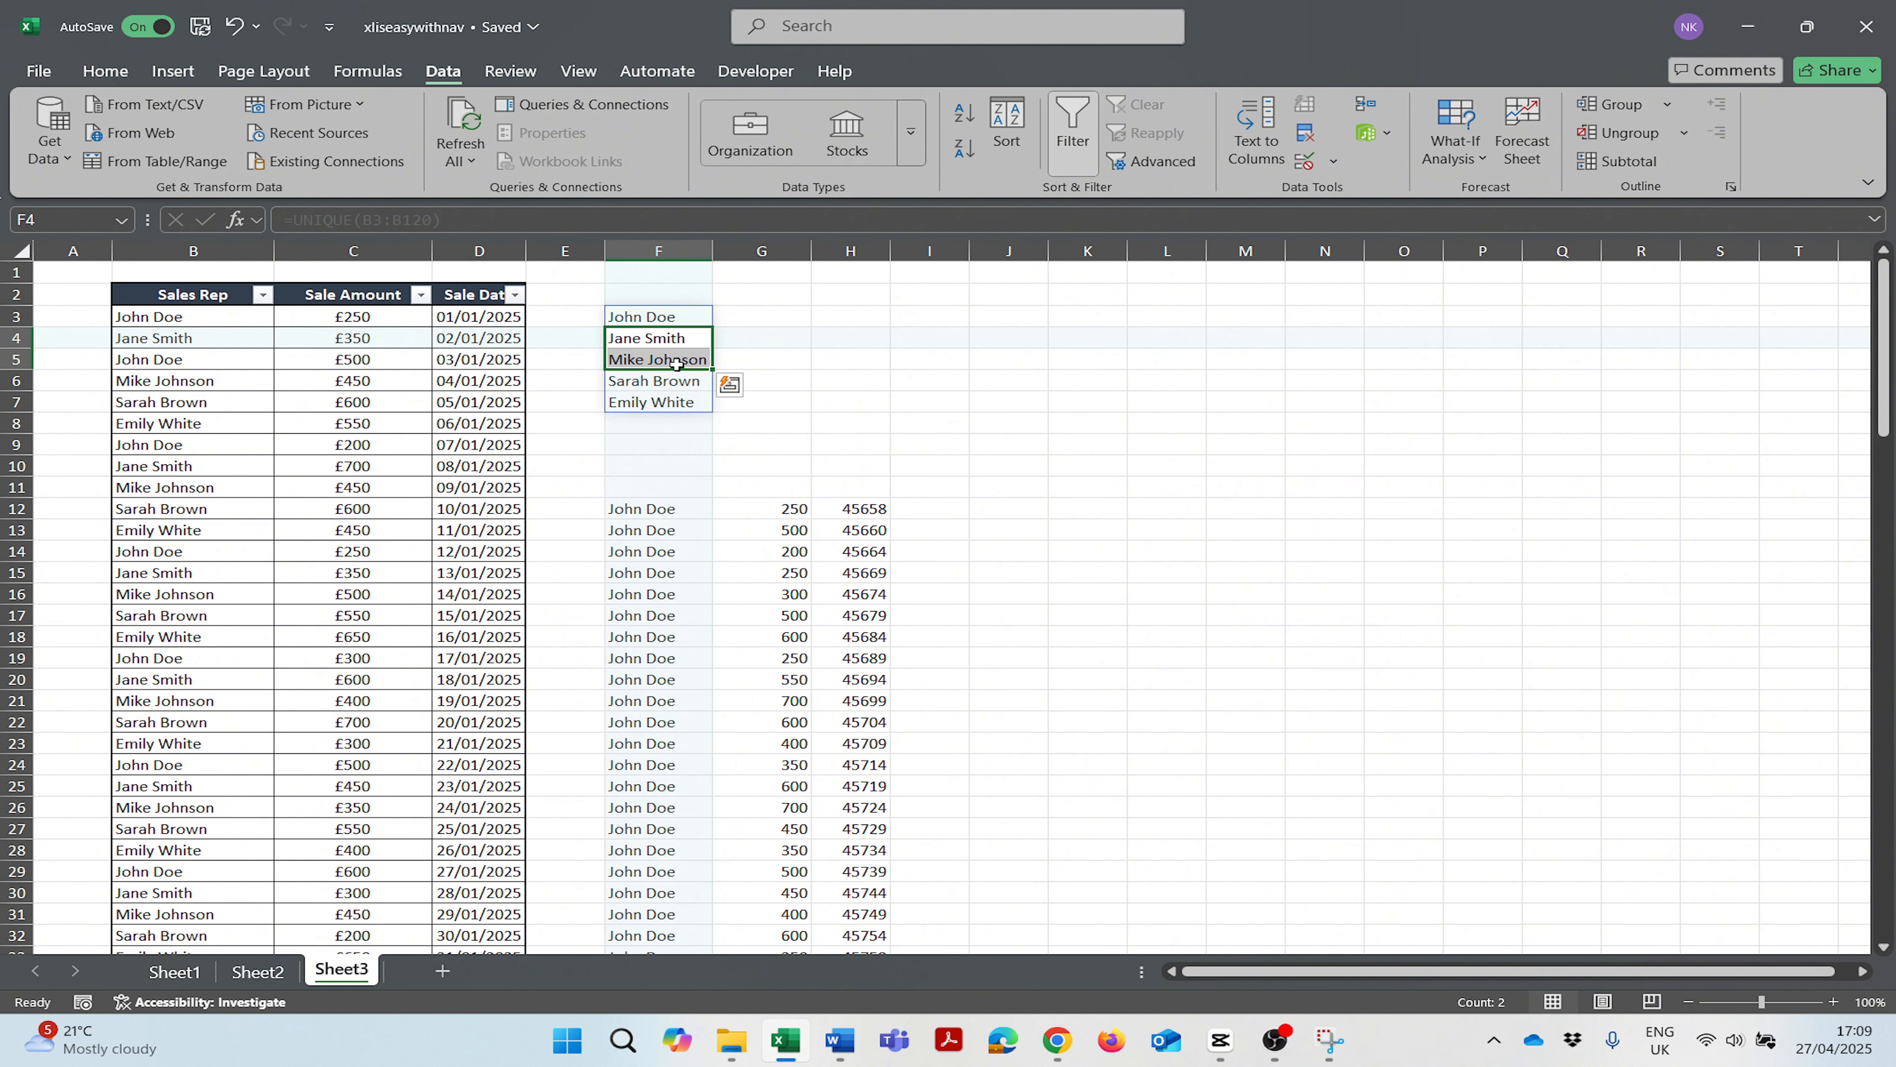
Step: Add data validation to cell G3 that allows a list sourced from the unique sales reps in $F$3:$F$7
{"action": "left_click", "coordinate": [755, 323]}
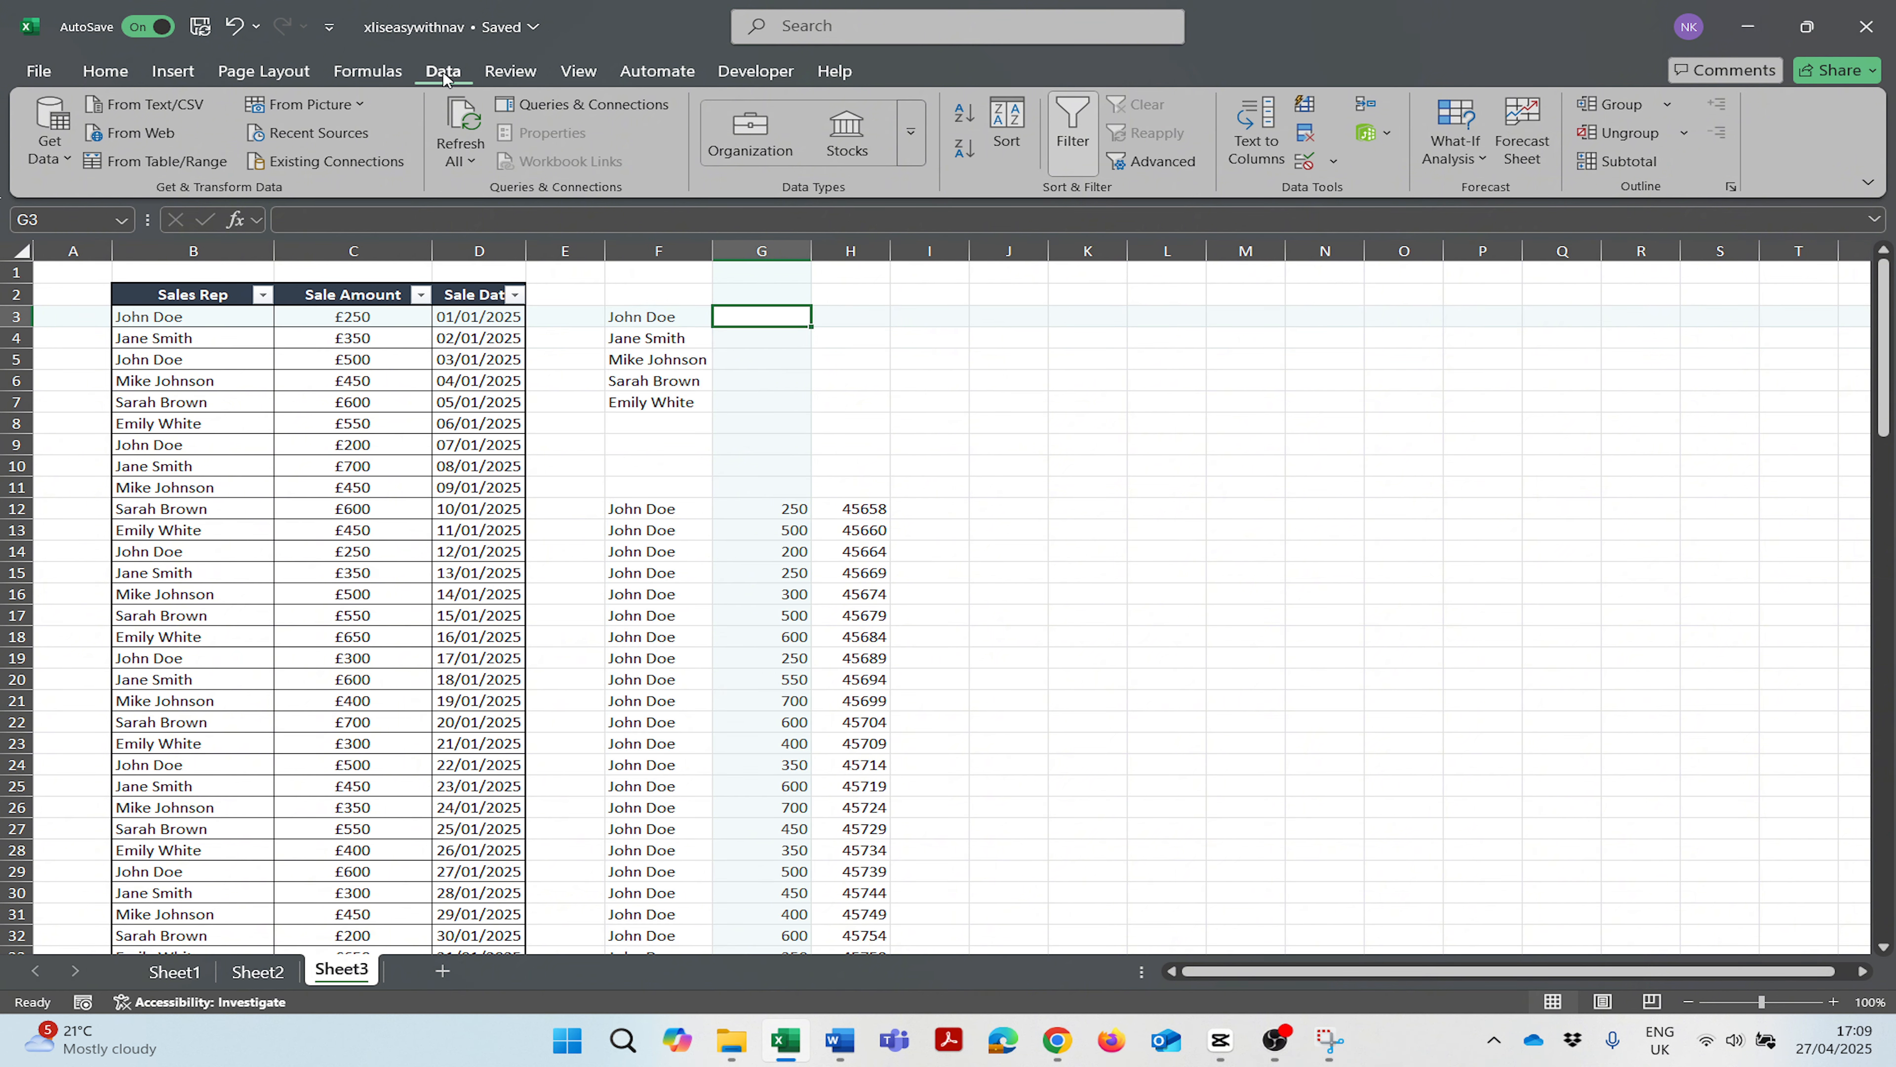
{"action": "left_click", "coordinate": [1334, 162]}
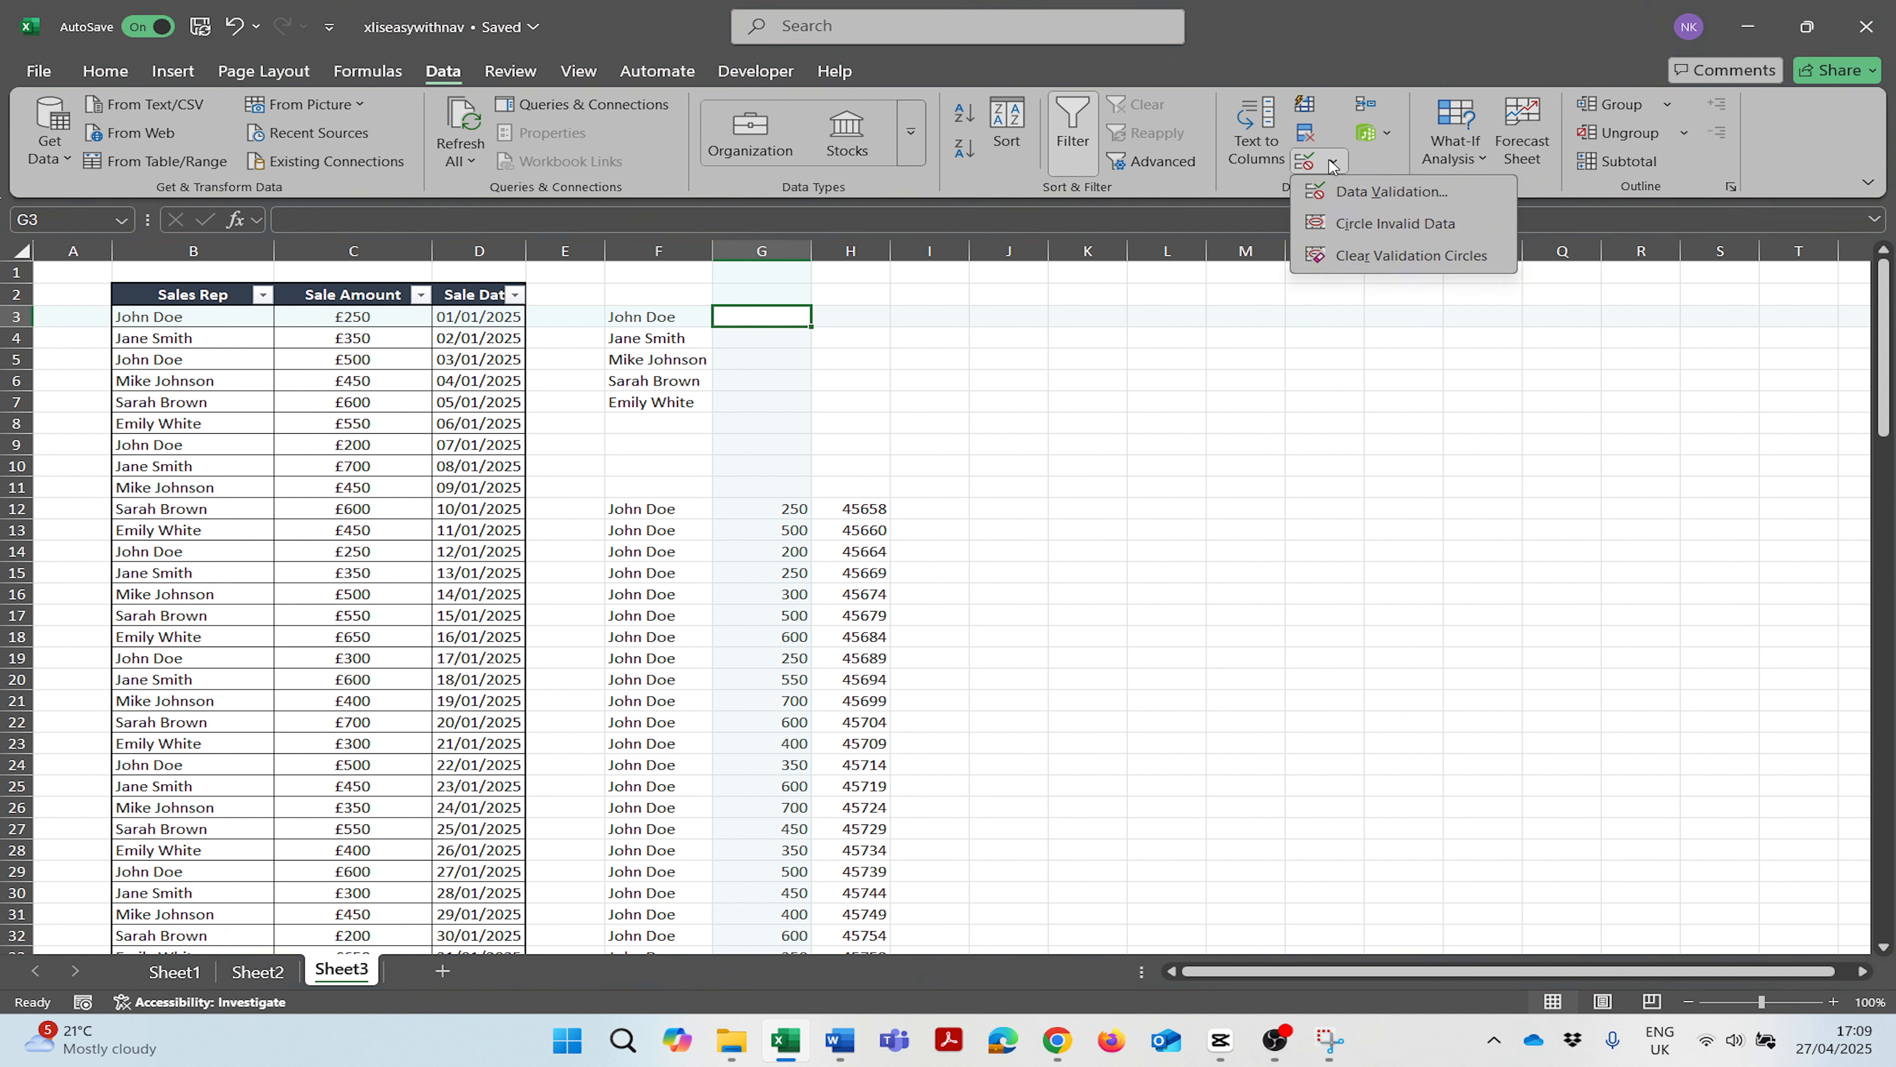
{"action": "left_click", "coordinate": [1350, 196]}
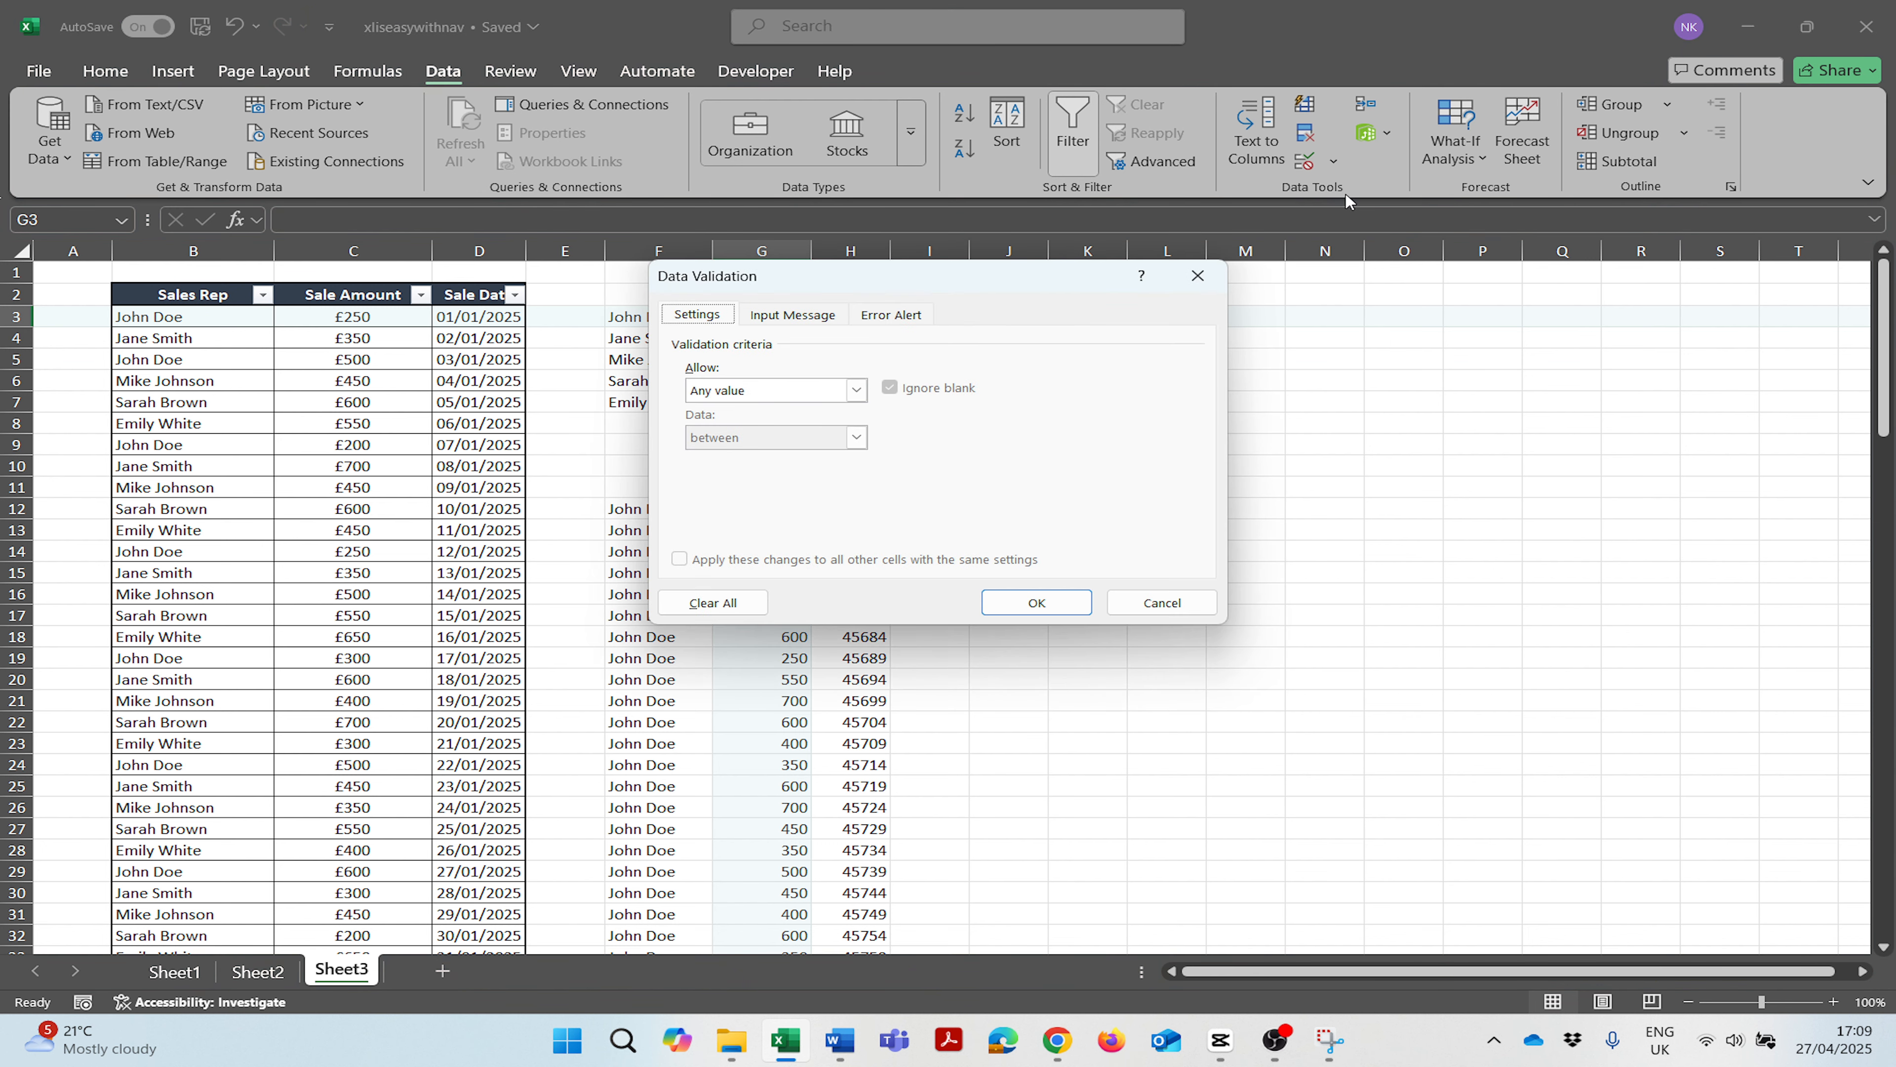
{"action": "left_click", "coordinate": [857, 390]}
{"action": "key", "text": "Down"}
{"action": "key", "text": "Down"}
{"action": "key", "text": "Return"}
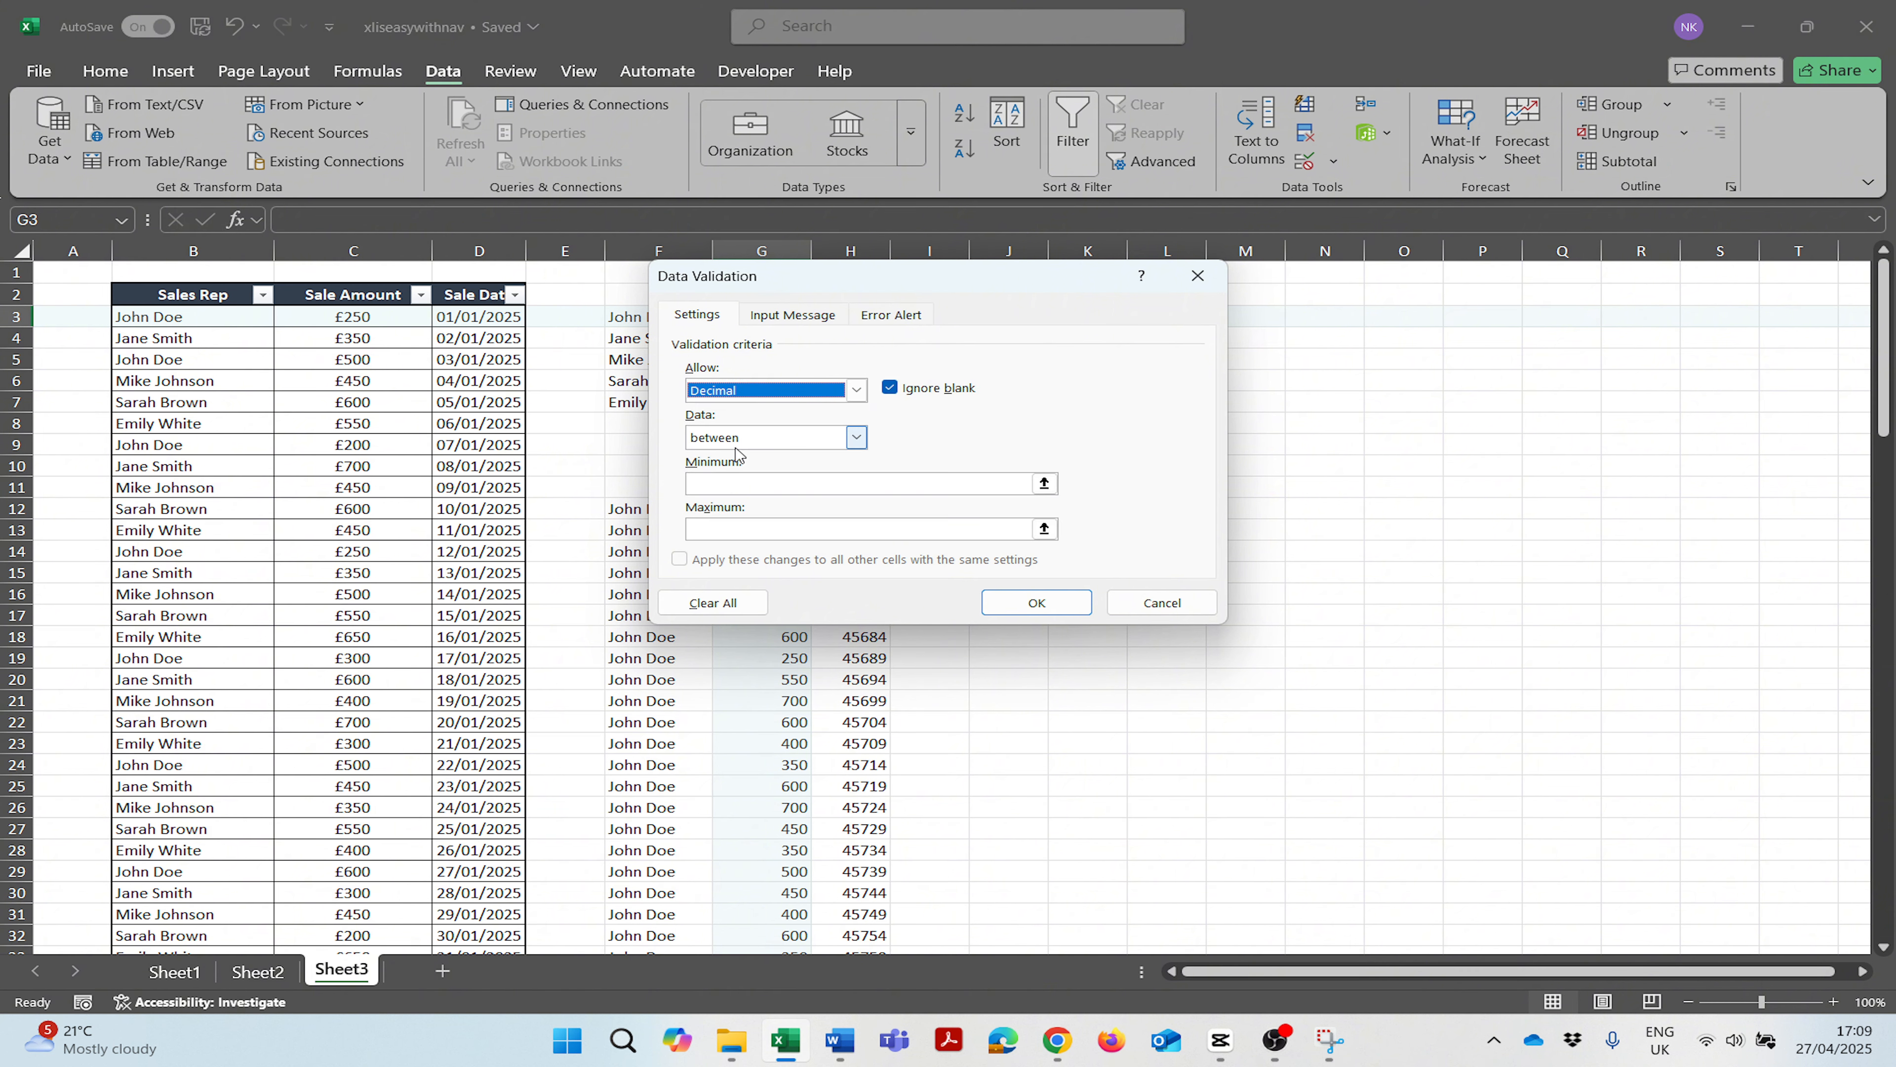
{"action": "left_click", "coordinate": [857, 390]}
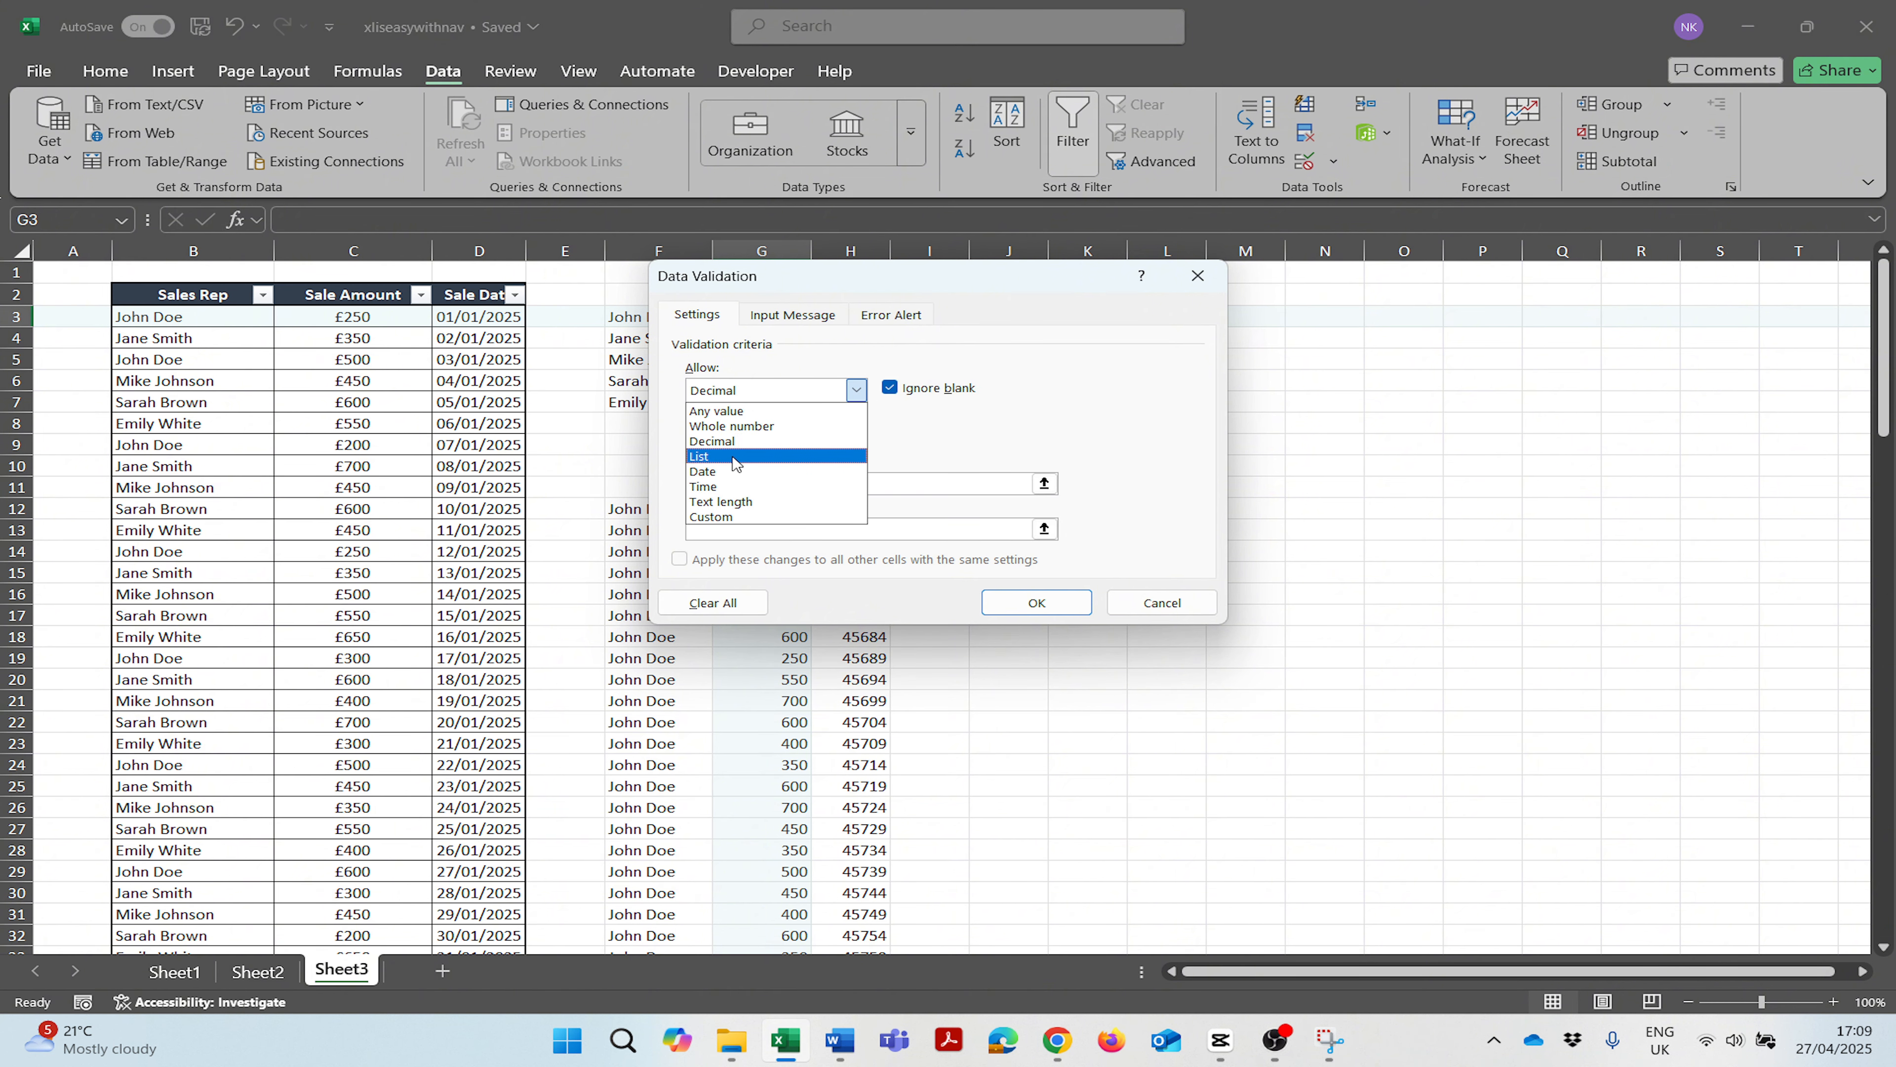
{"action": "left_click", "coordinate": [747, 463]}
{"action": "left_click", "coordinate": [720, 484]}
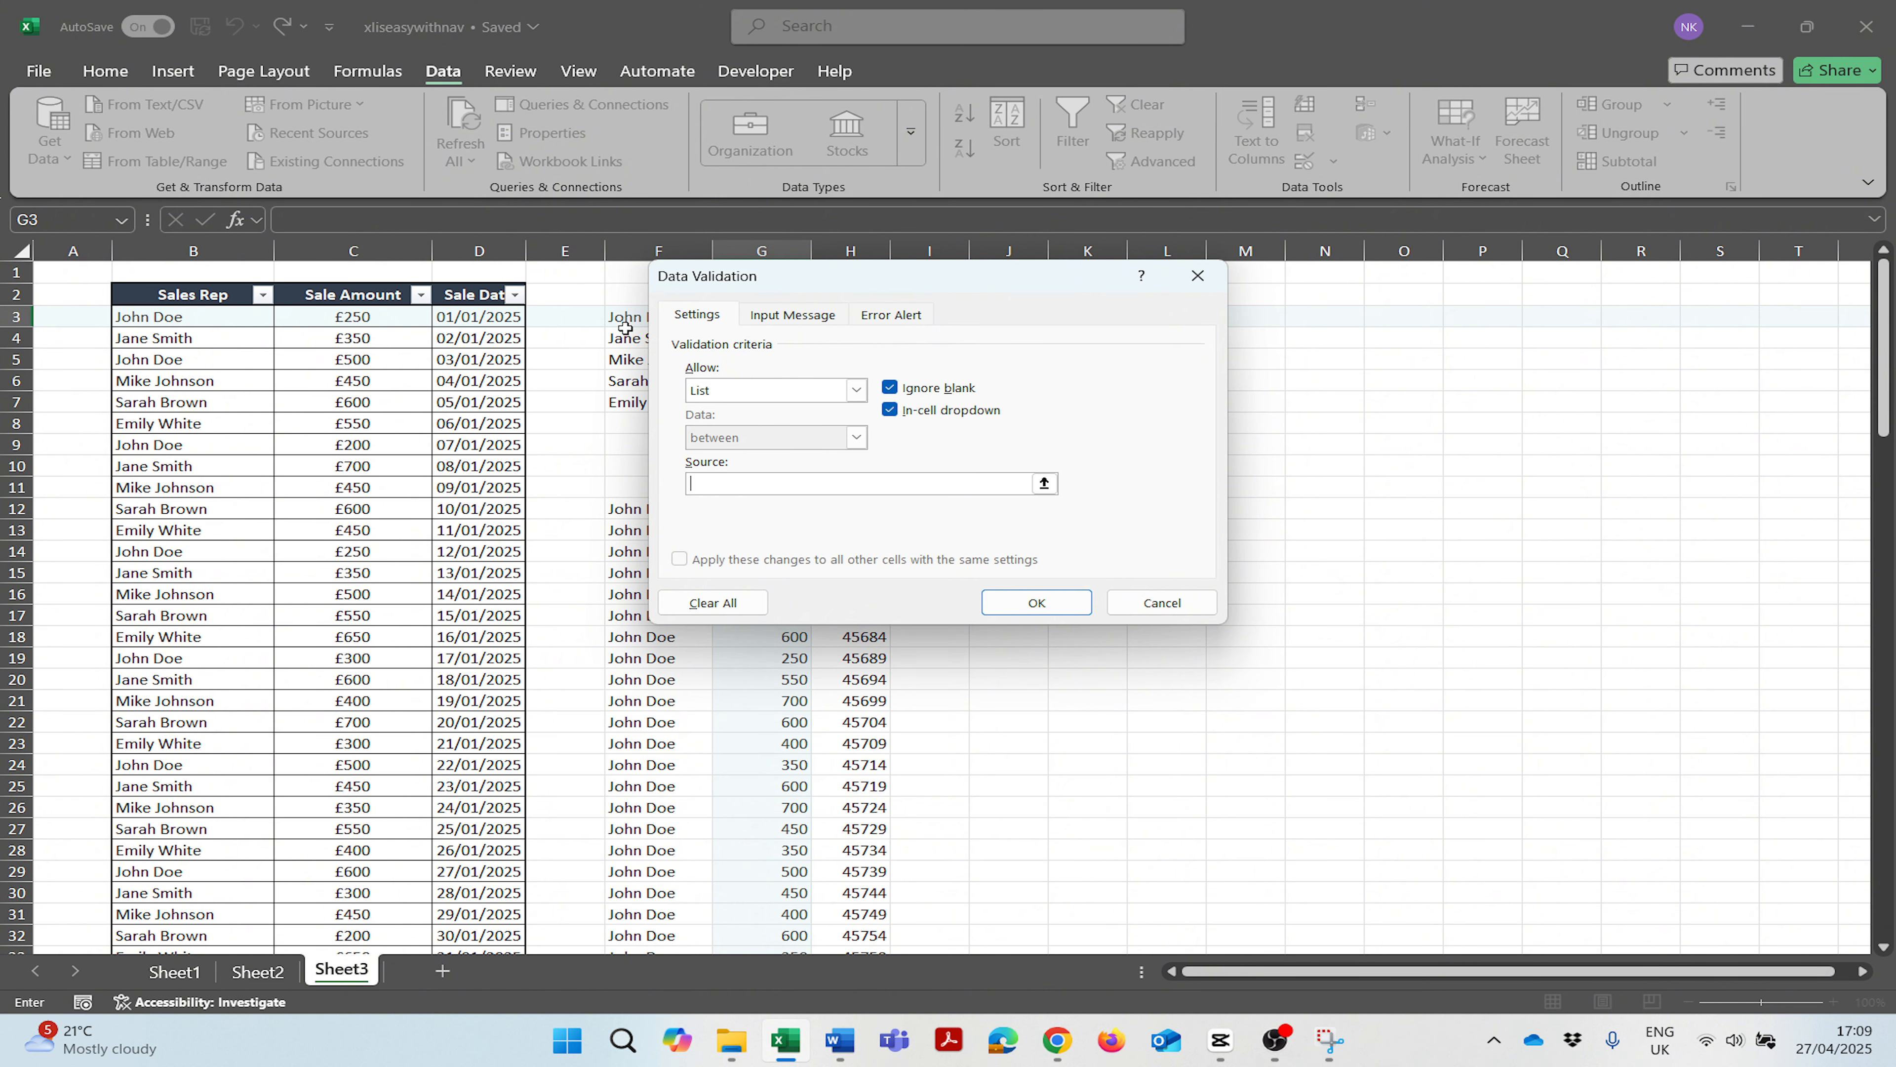
{"action": "left_click_drag", "start_coordinate": [624, 320], "coordinate": [623, 393]}
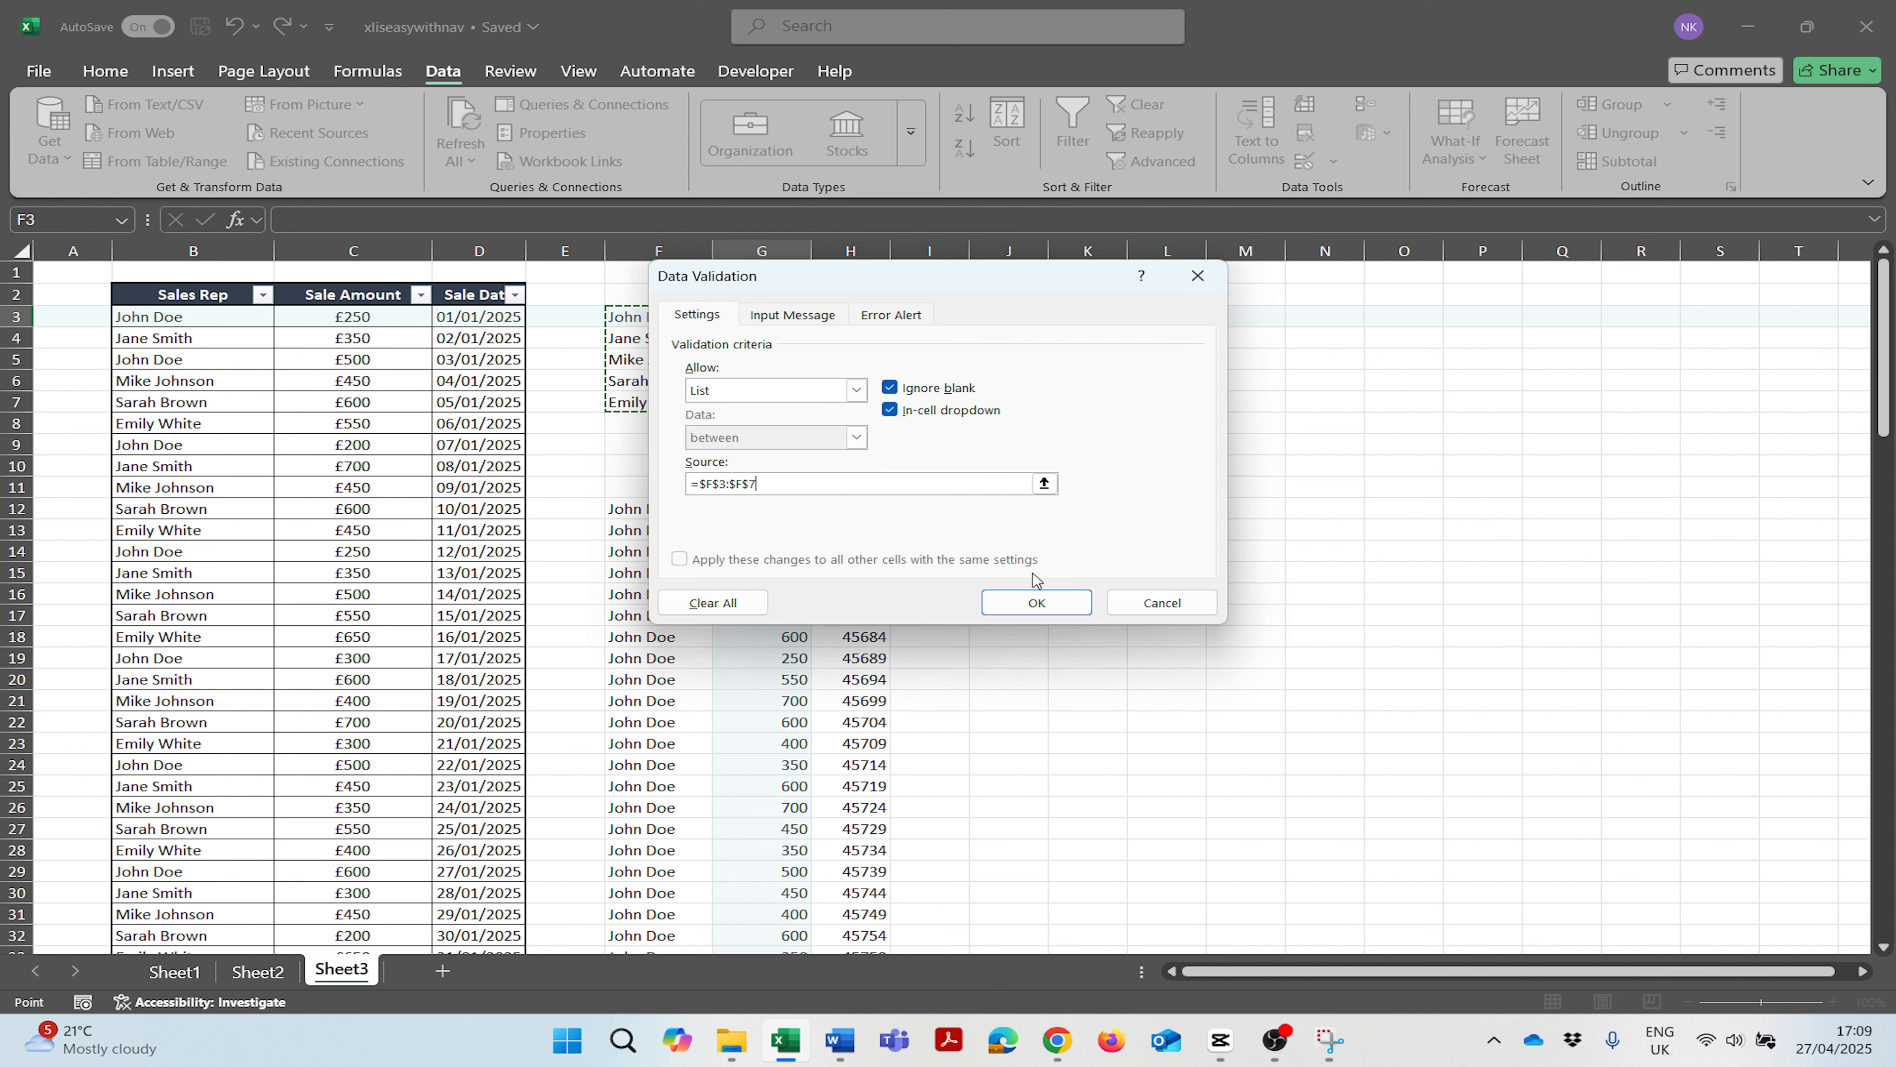
{"action": "left_click", "coordinate": [1037, 600]}
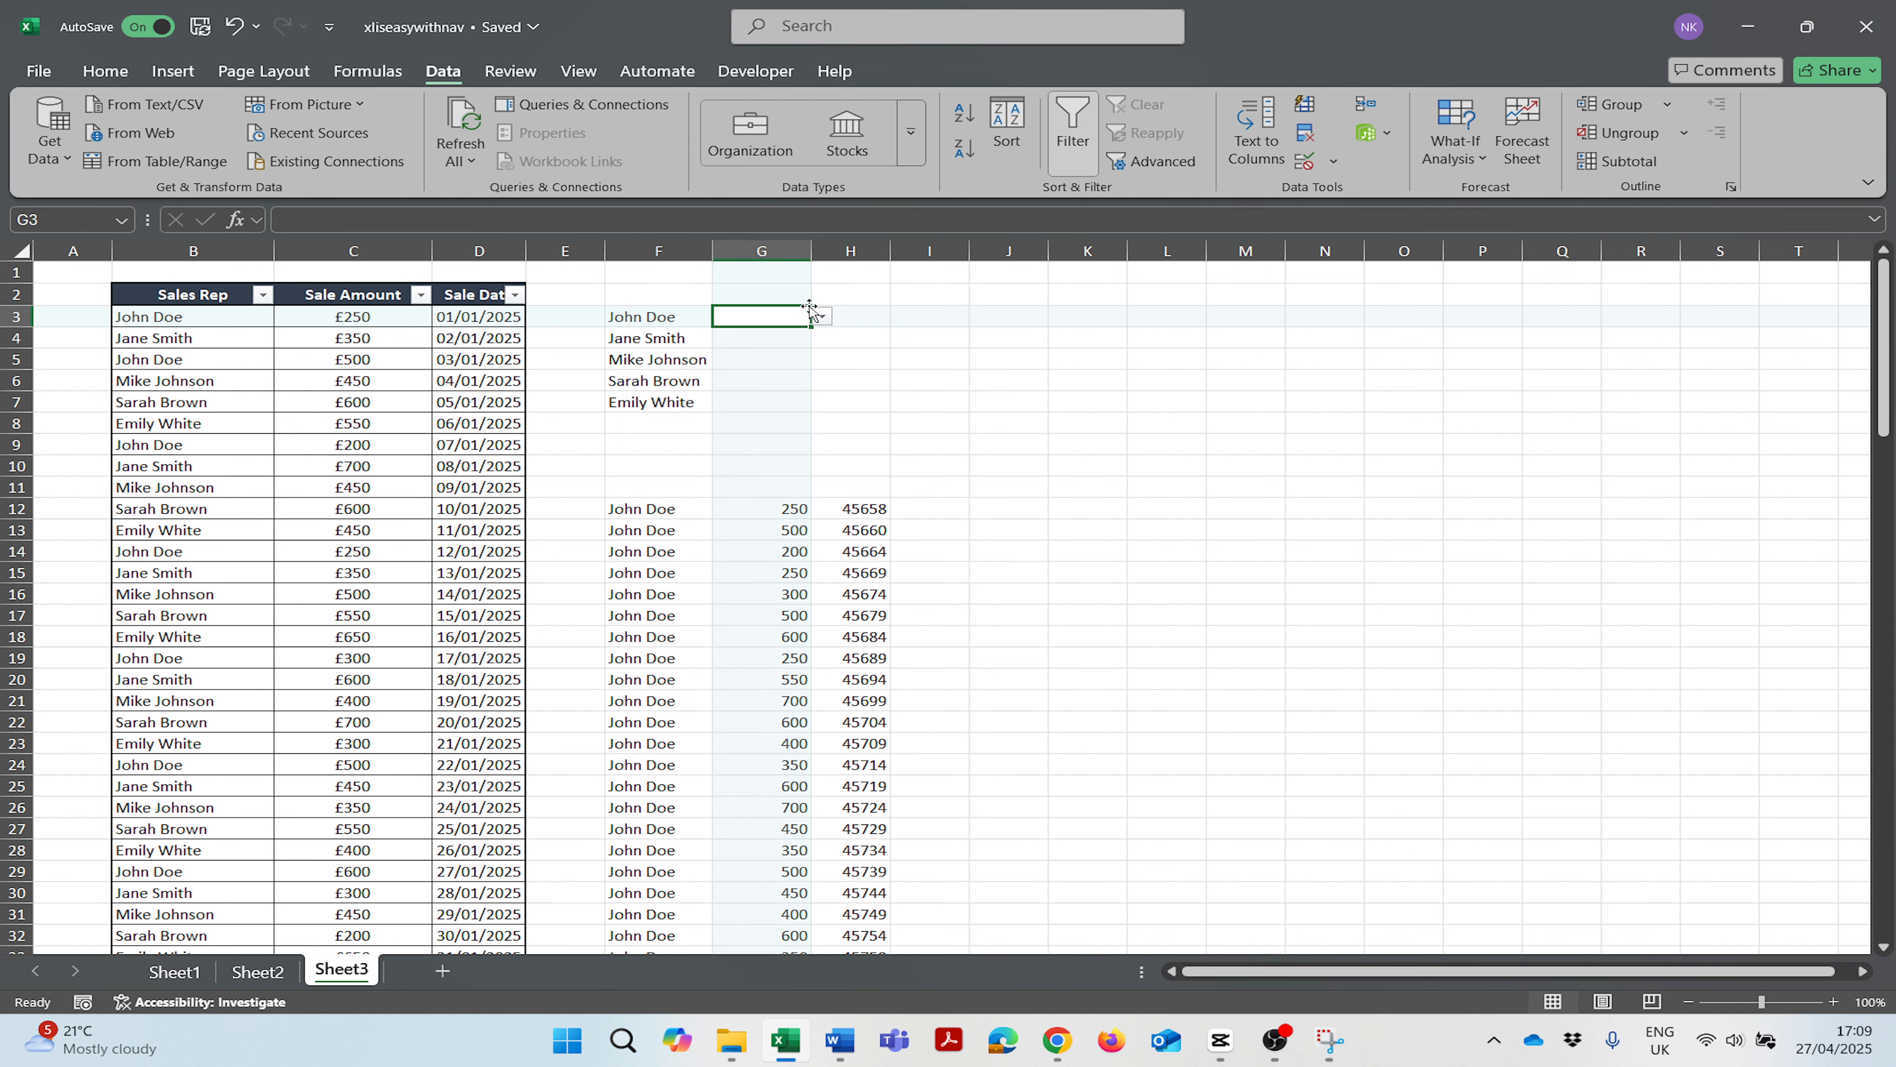
Step: Choose the first sales rep in G3's list and make the FILTER condition in F12 compare with $G$3
{"action": "left_click", "coordinate": [822, 316]}
{"action": "left_click", "coordinate": [758, 337]}
{"action": "left_click", "coordinate": [636, 510]}
{"action": "left_click", "coordinate": [700, 220]}
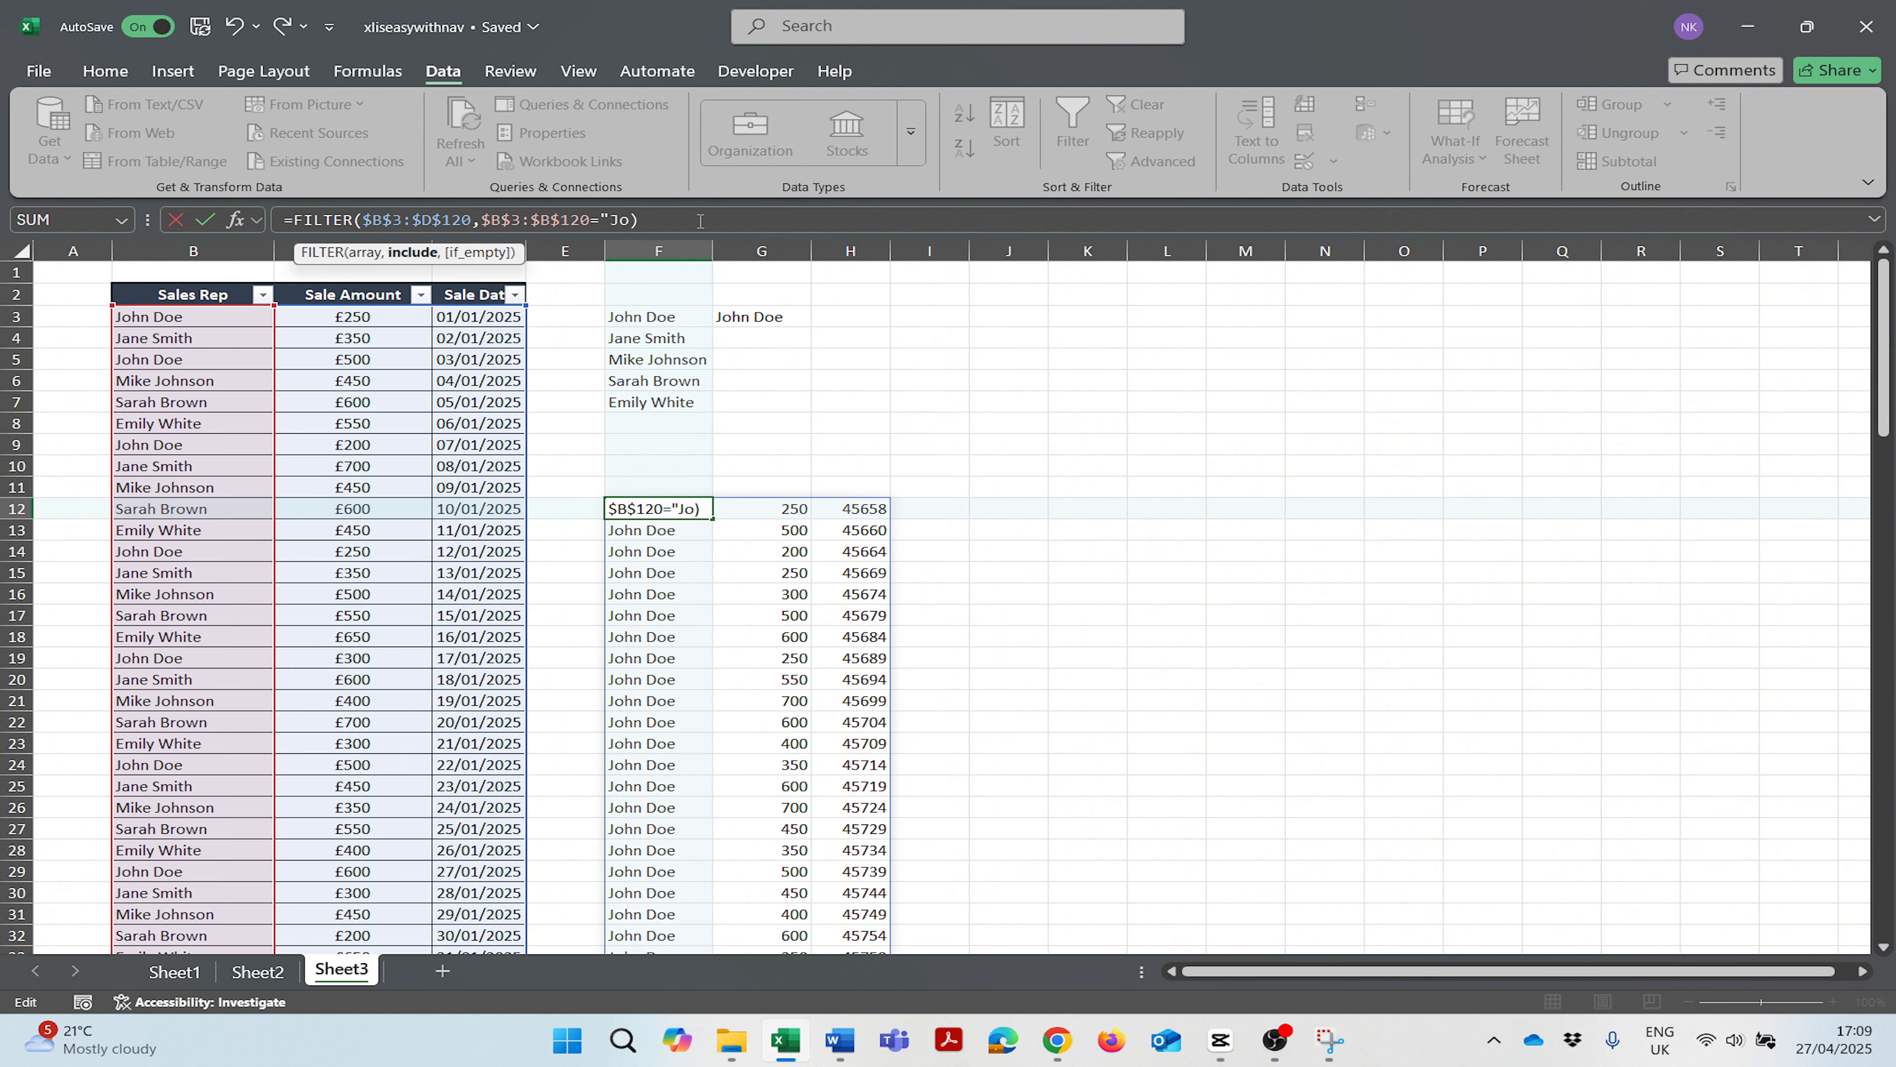
{"action": "left_click", "coordinate": [673, 316]}
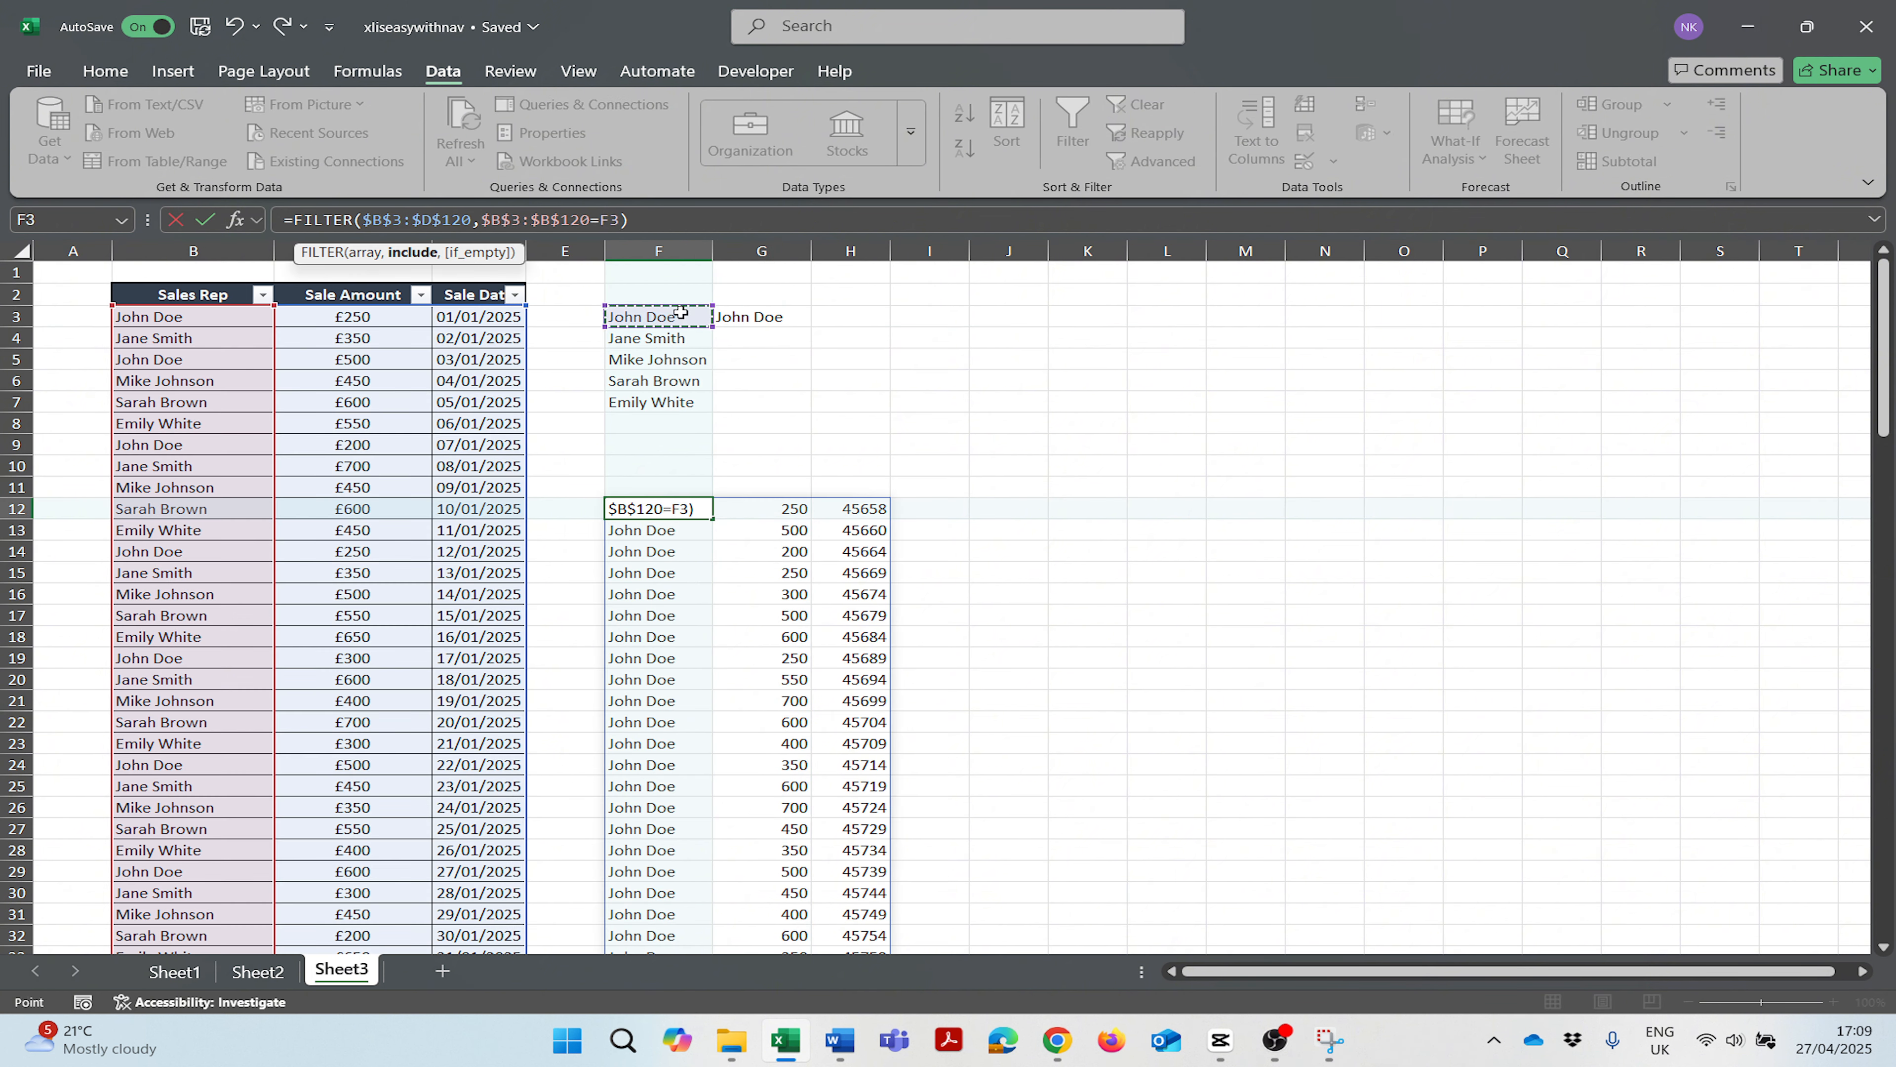
{"action": "left_click", "coordinate": [752, 314]}
{"action": "key", "text": "F4"}
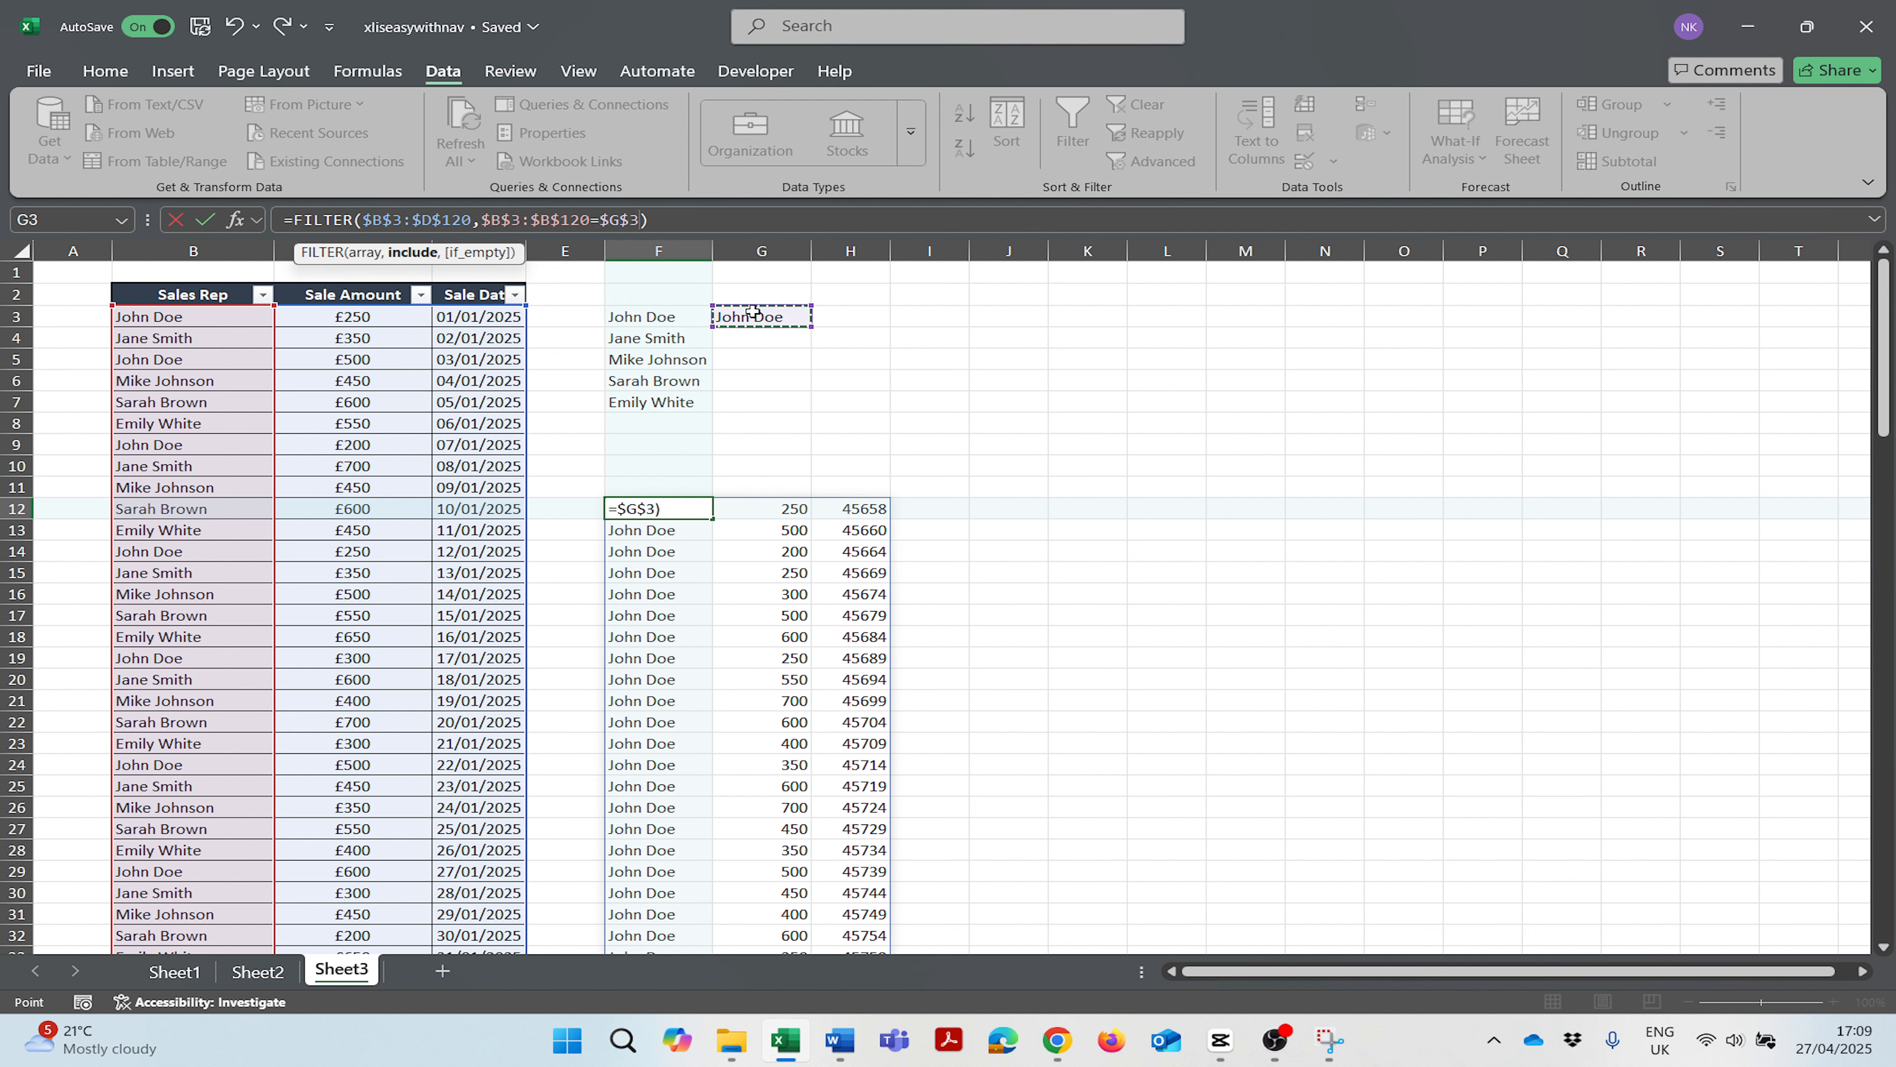
{"action": "key", "text": "Return"}
Step: Review the FILTER formula in F12 and the sale amounts it returns in column G
{"action": "left_click", "coordinate": [645, 506]}
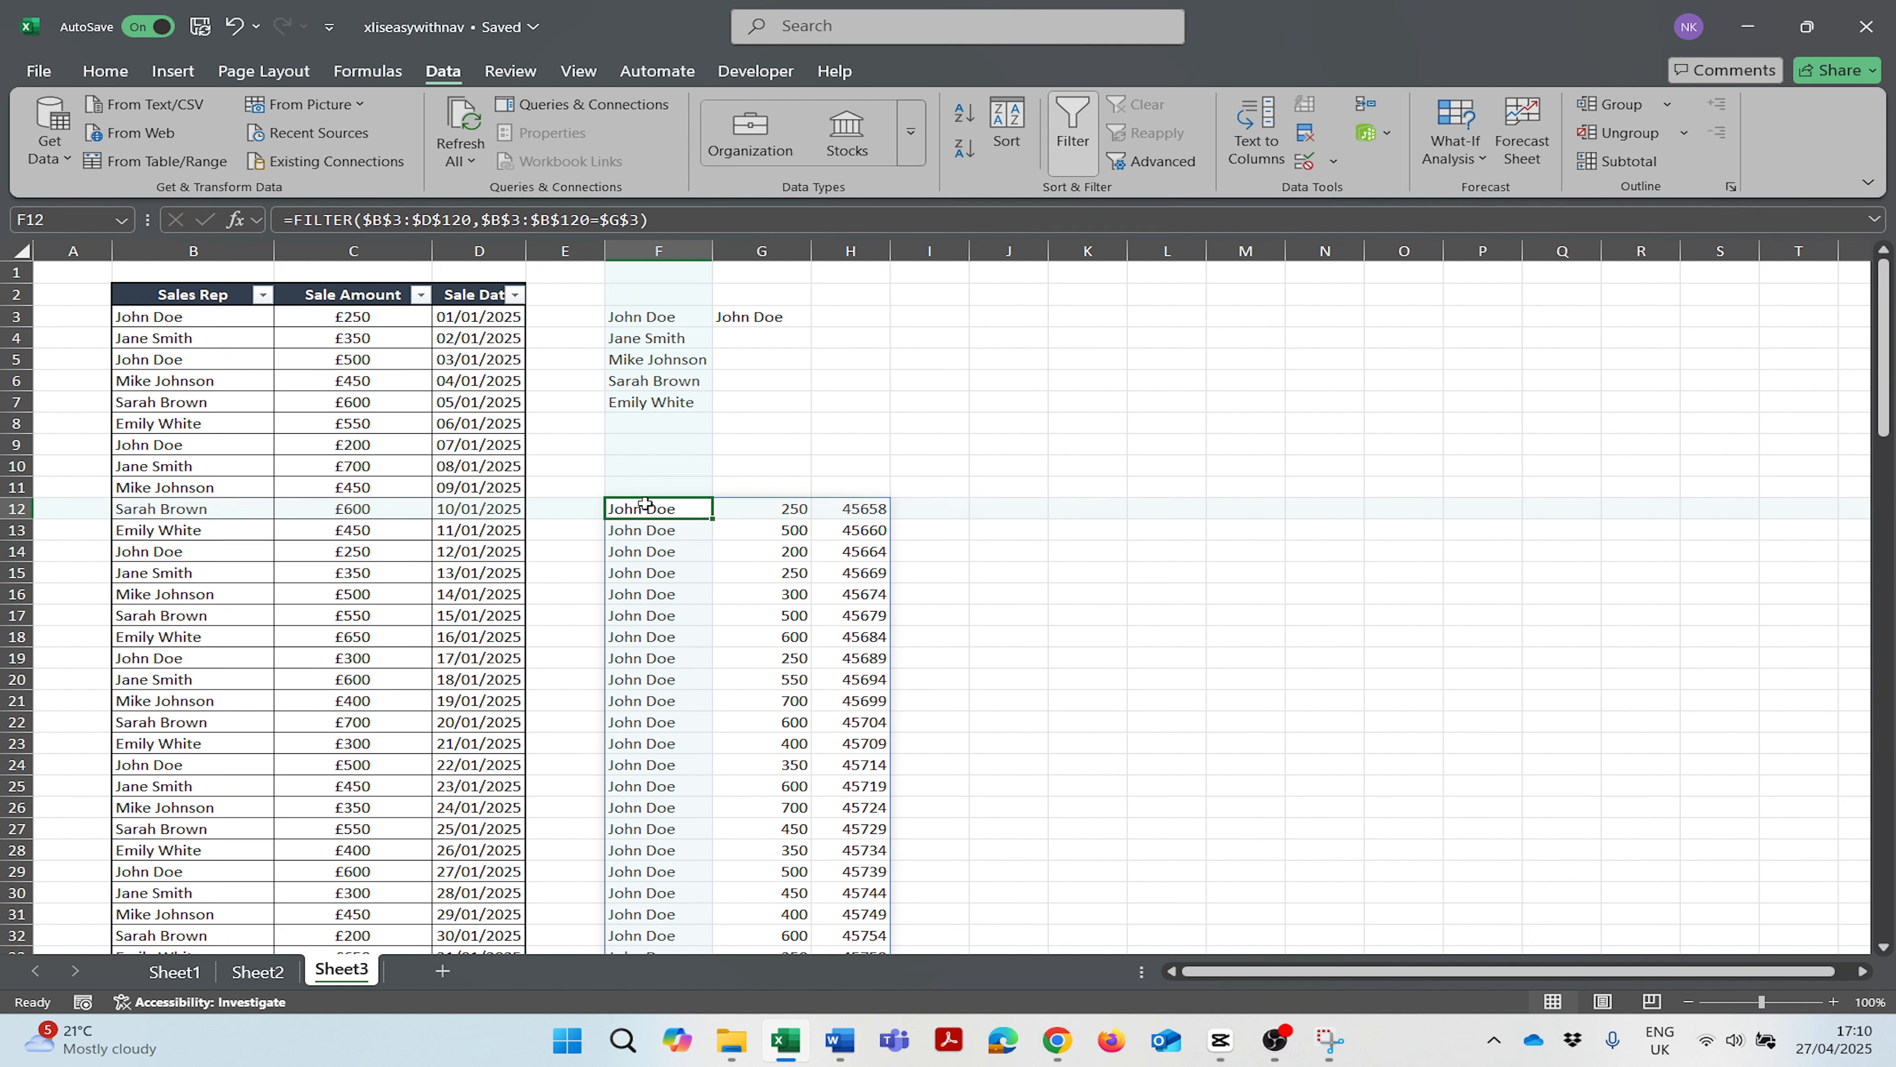
{"action": "left_click", "coordinate": [764, 505]}
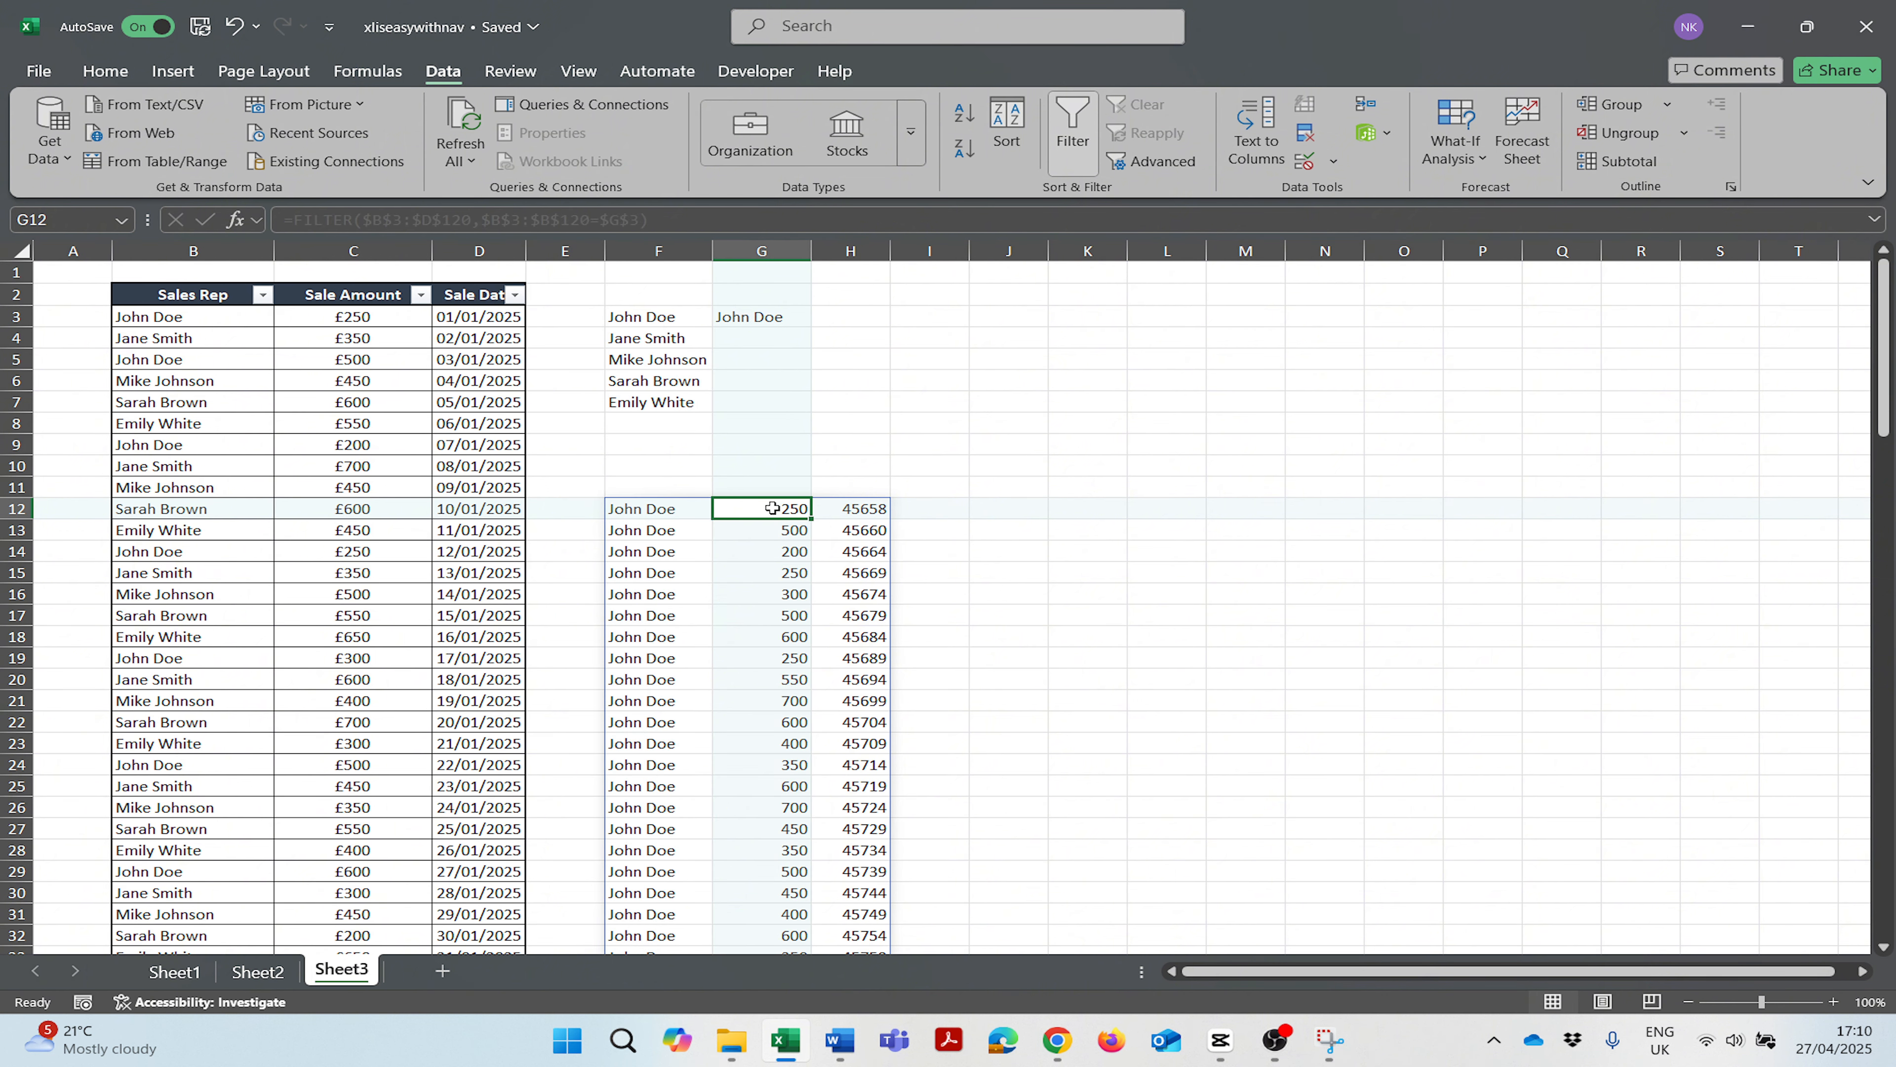
{"action": "left_click", "coordinate": [659, 506]}
{"action": "left_click", "coordinate": [756, 499]}
{"action": "left_click_drag", "start_coordinate": [756, 498], "coordinate": [741, 725]}
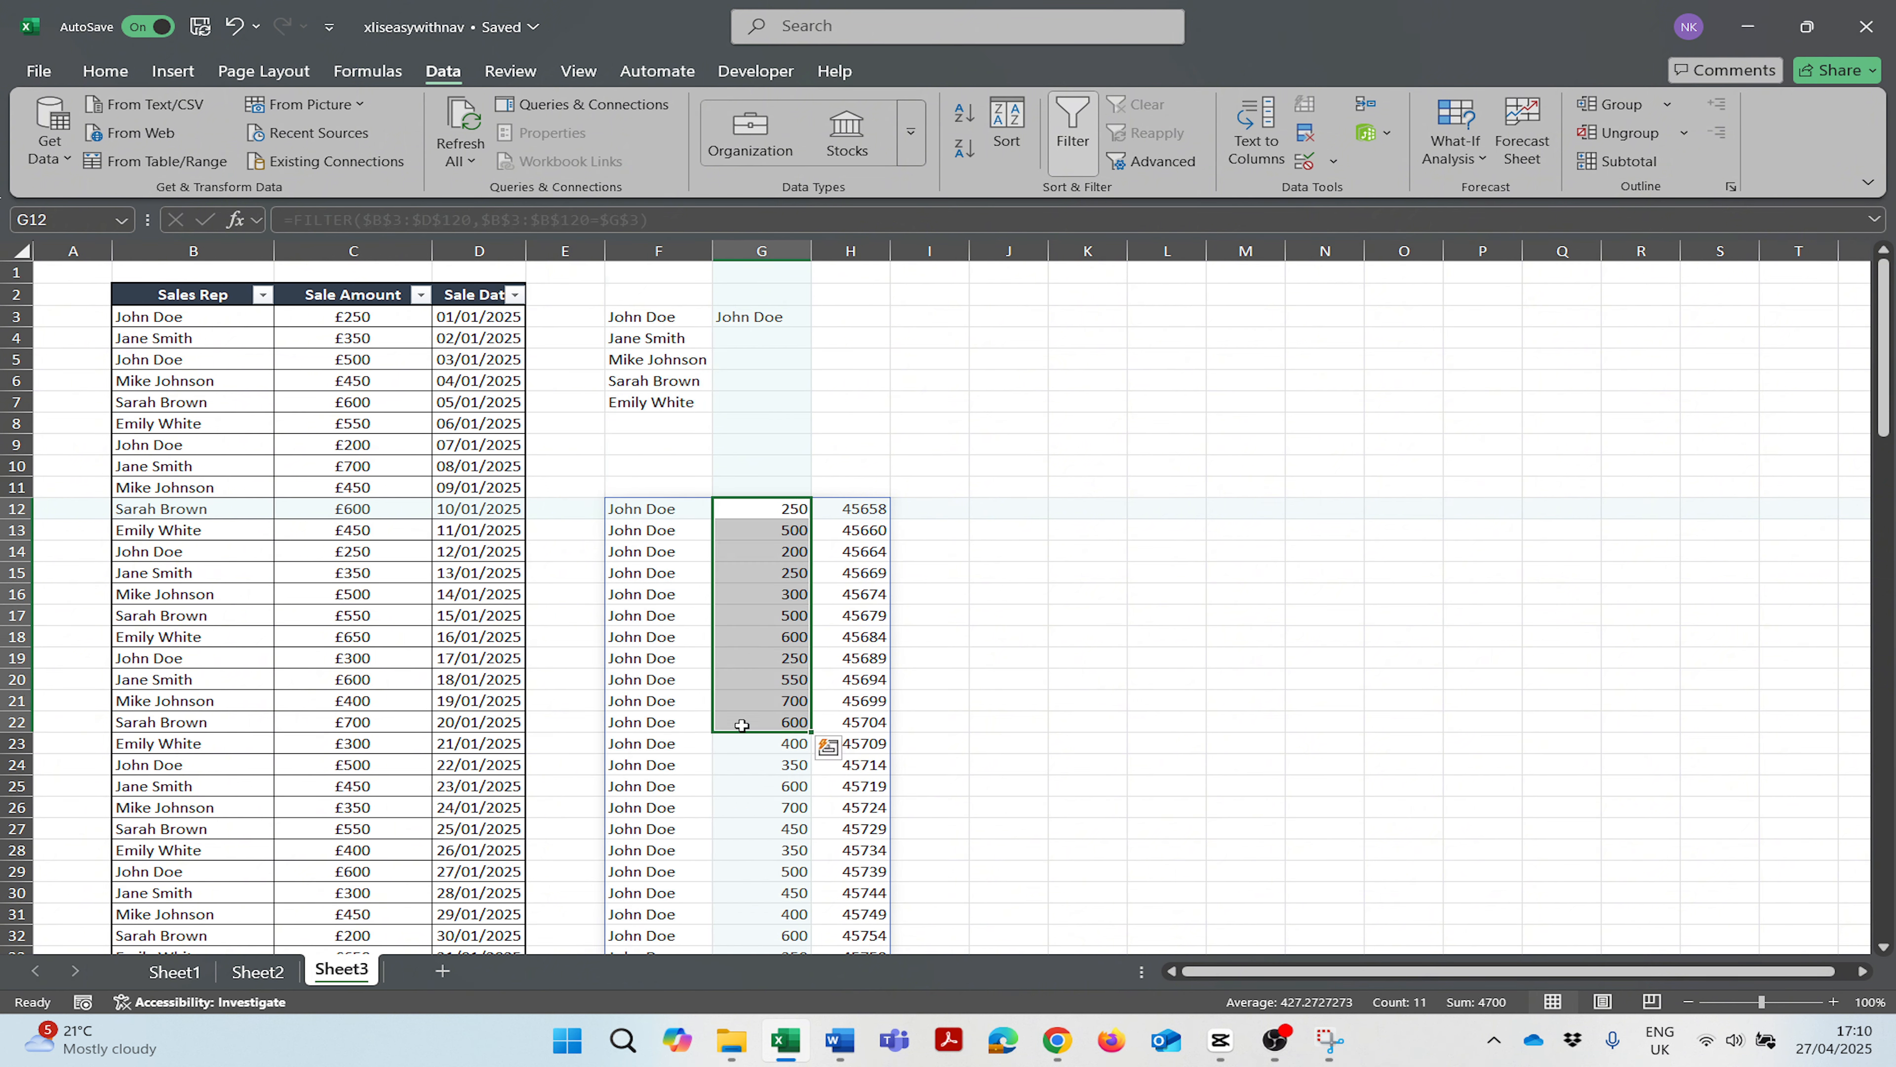
{"action": "scroll", "coordinate": [741, 723], "scroll_direction": "down", "scroll_amount": 6}
{"action": "scroll", "coordinate": [741, 722], "scroll_direction": "up", "scroll_amount": 5}
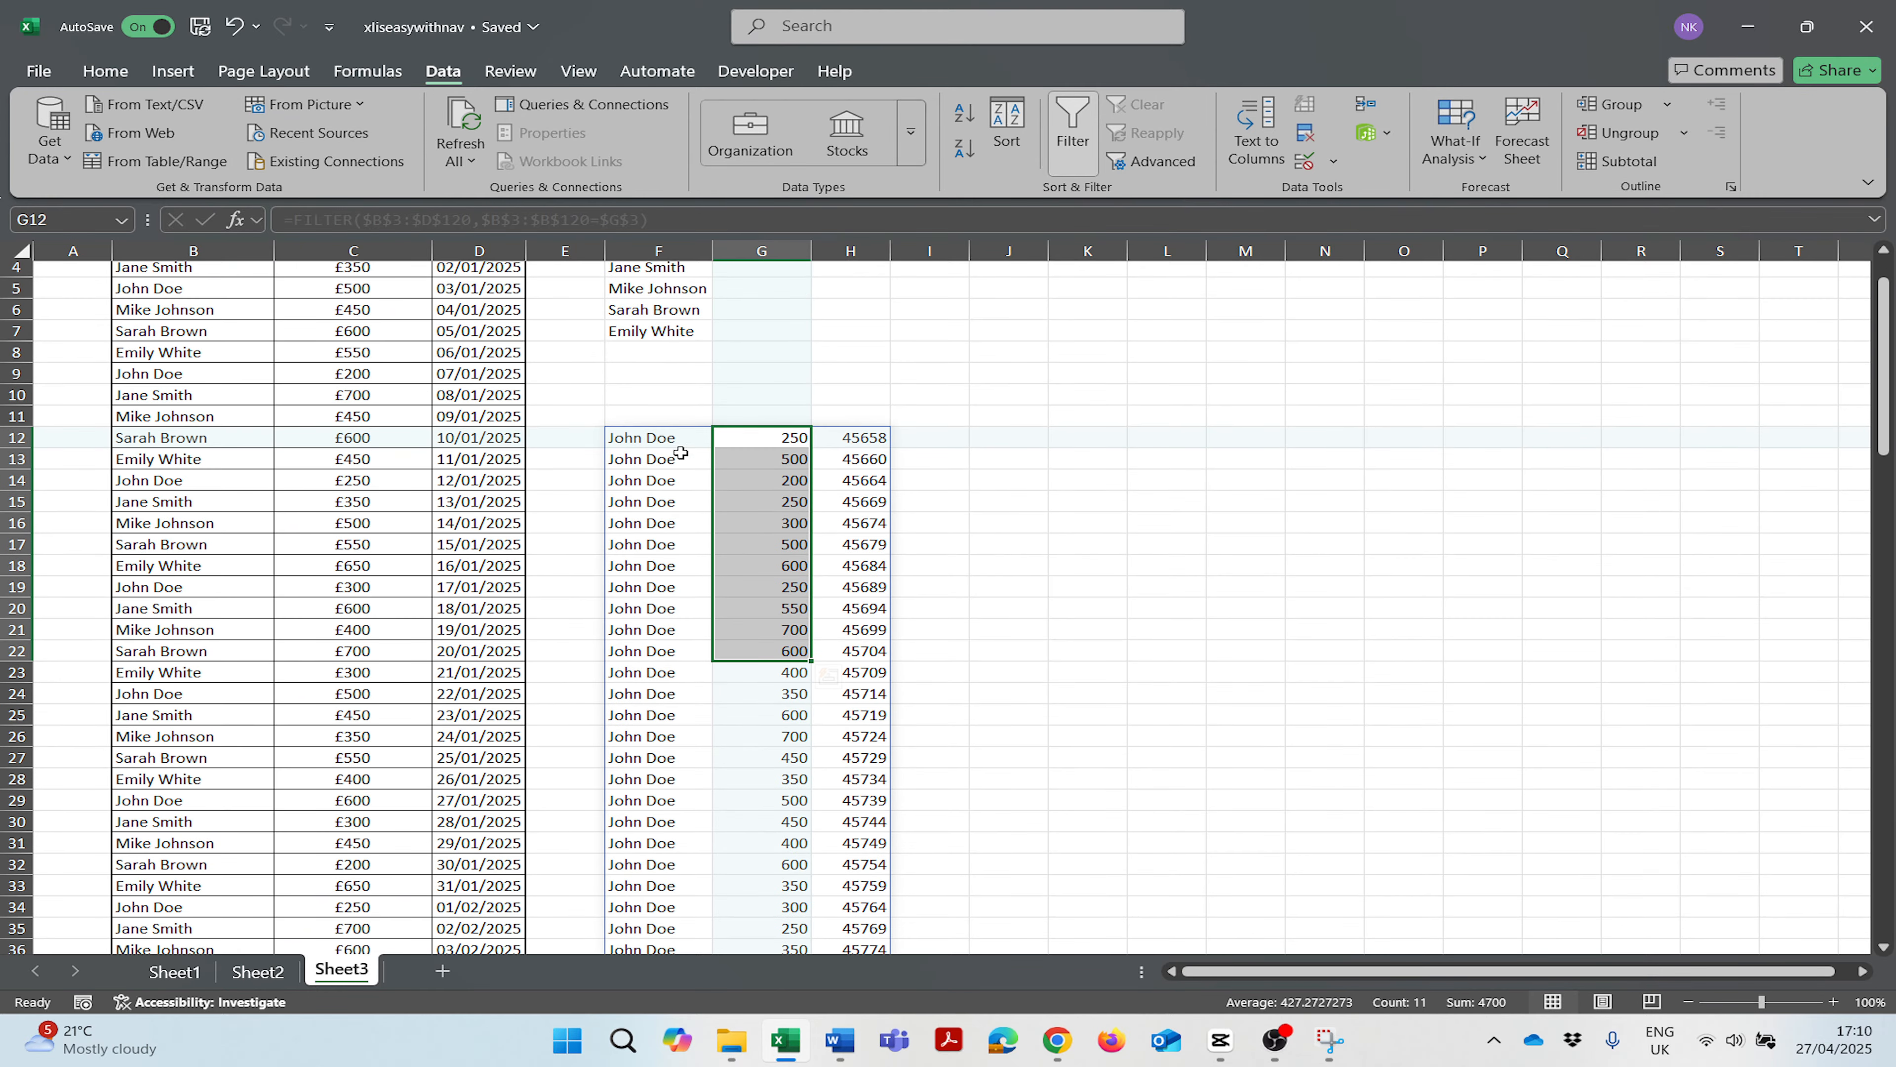
{"action": "left_click", "coordinate": [670, 440]}
{"action": "scroll", "coordinate": [672, 449], "scroll_direction": "up", "scroll_amount": 1}
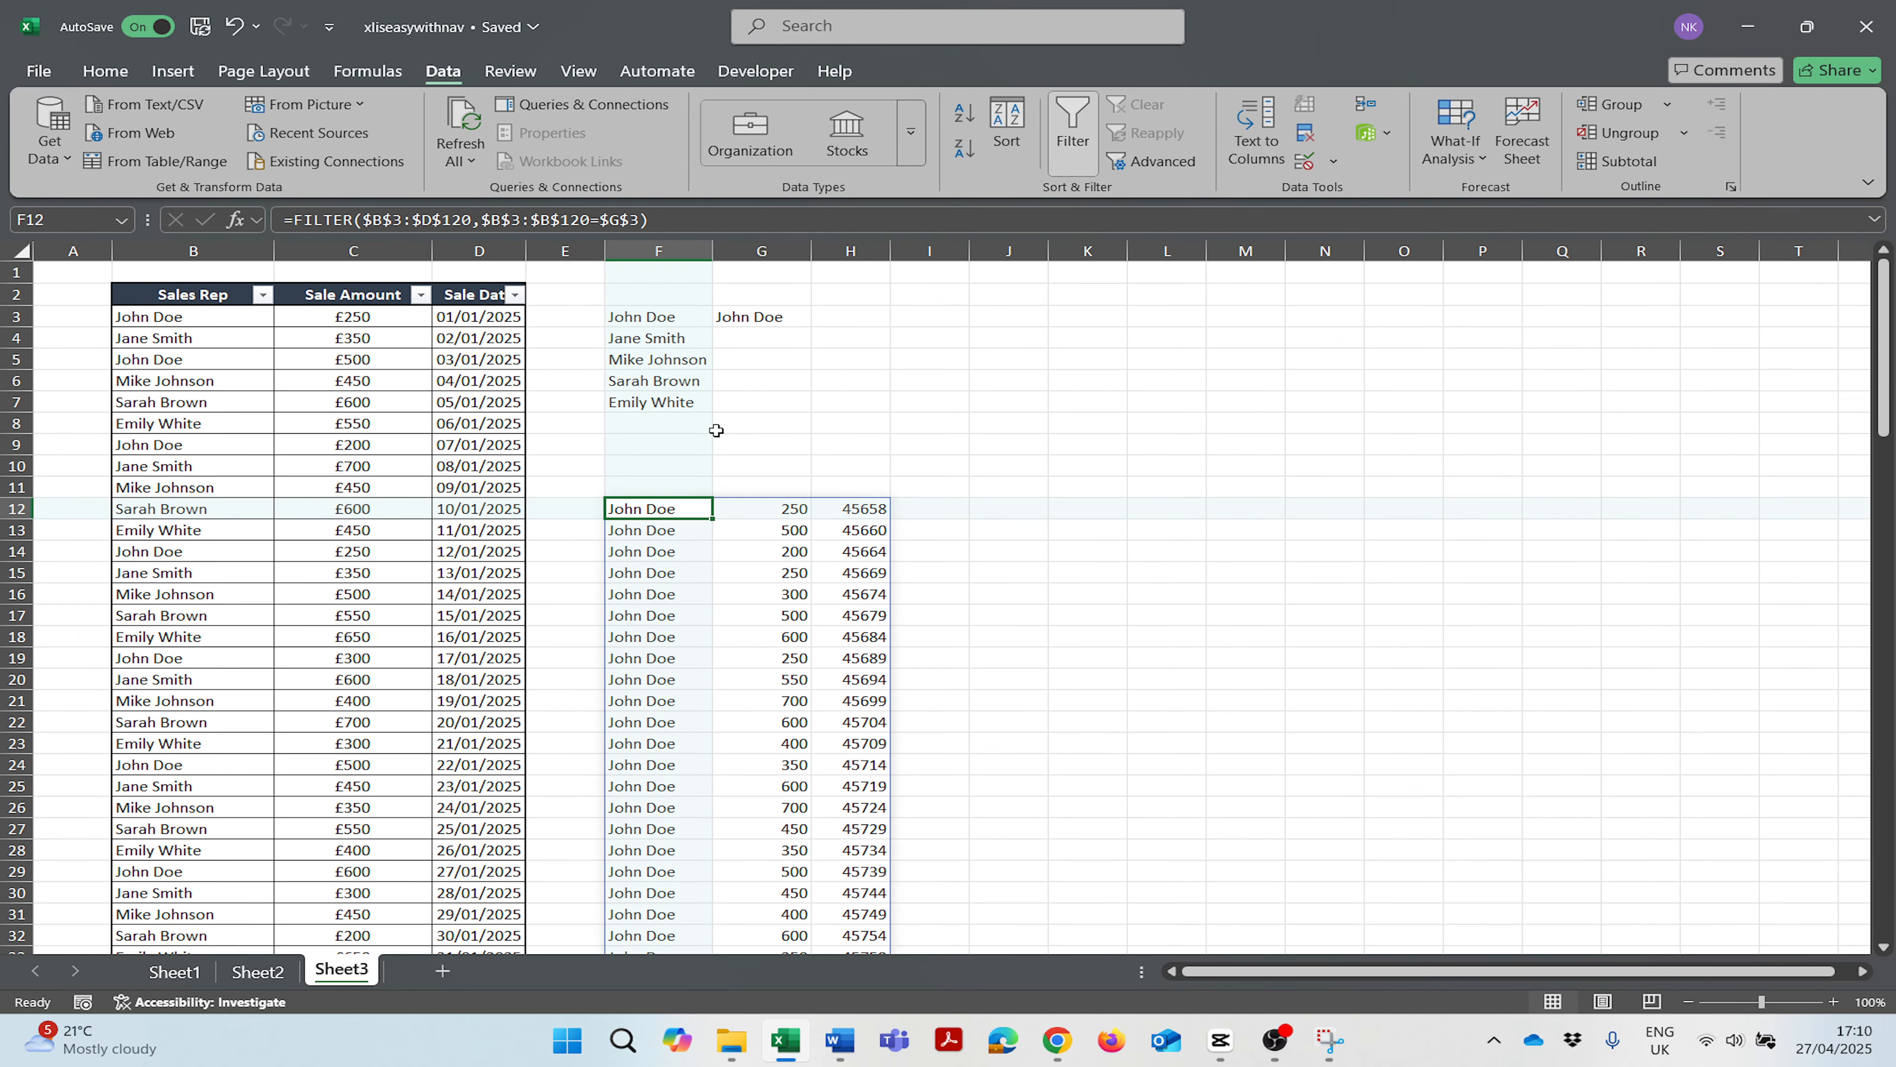
Step: Extend the FILTER condition in F12 to ($B$3:$B$120=$G$3)*($C$3:$C$120>500) to add a sale amount criterion
{"action": "left_click", "coordinate": [680, 224]}
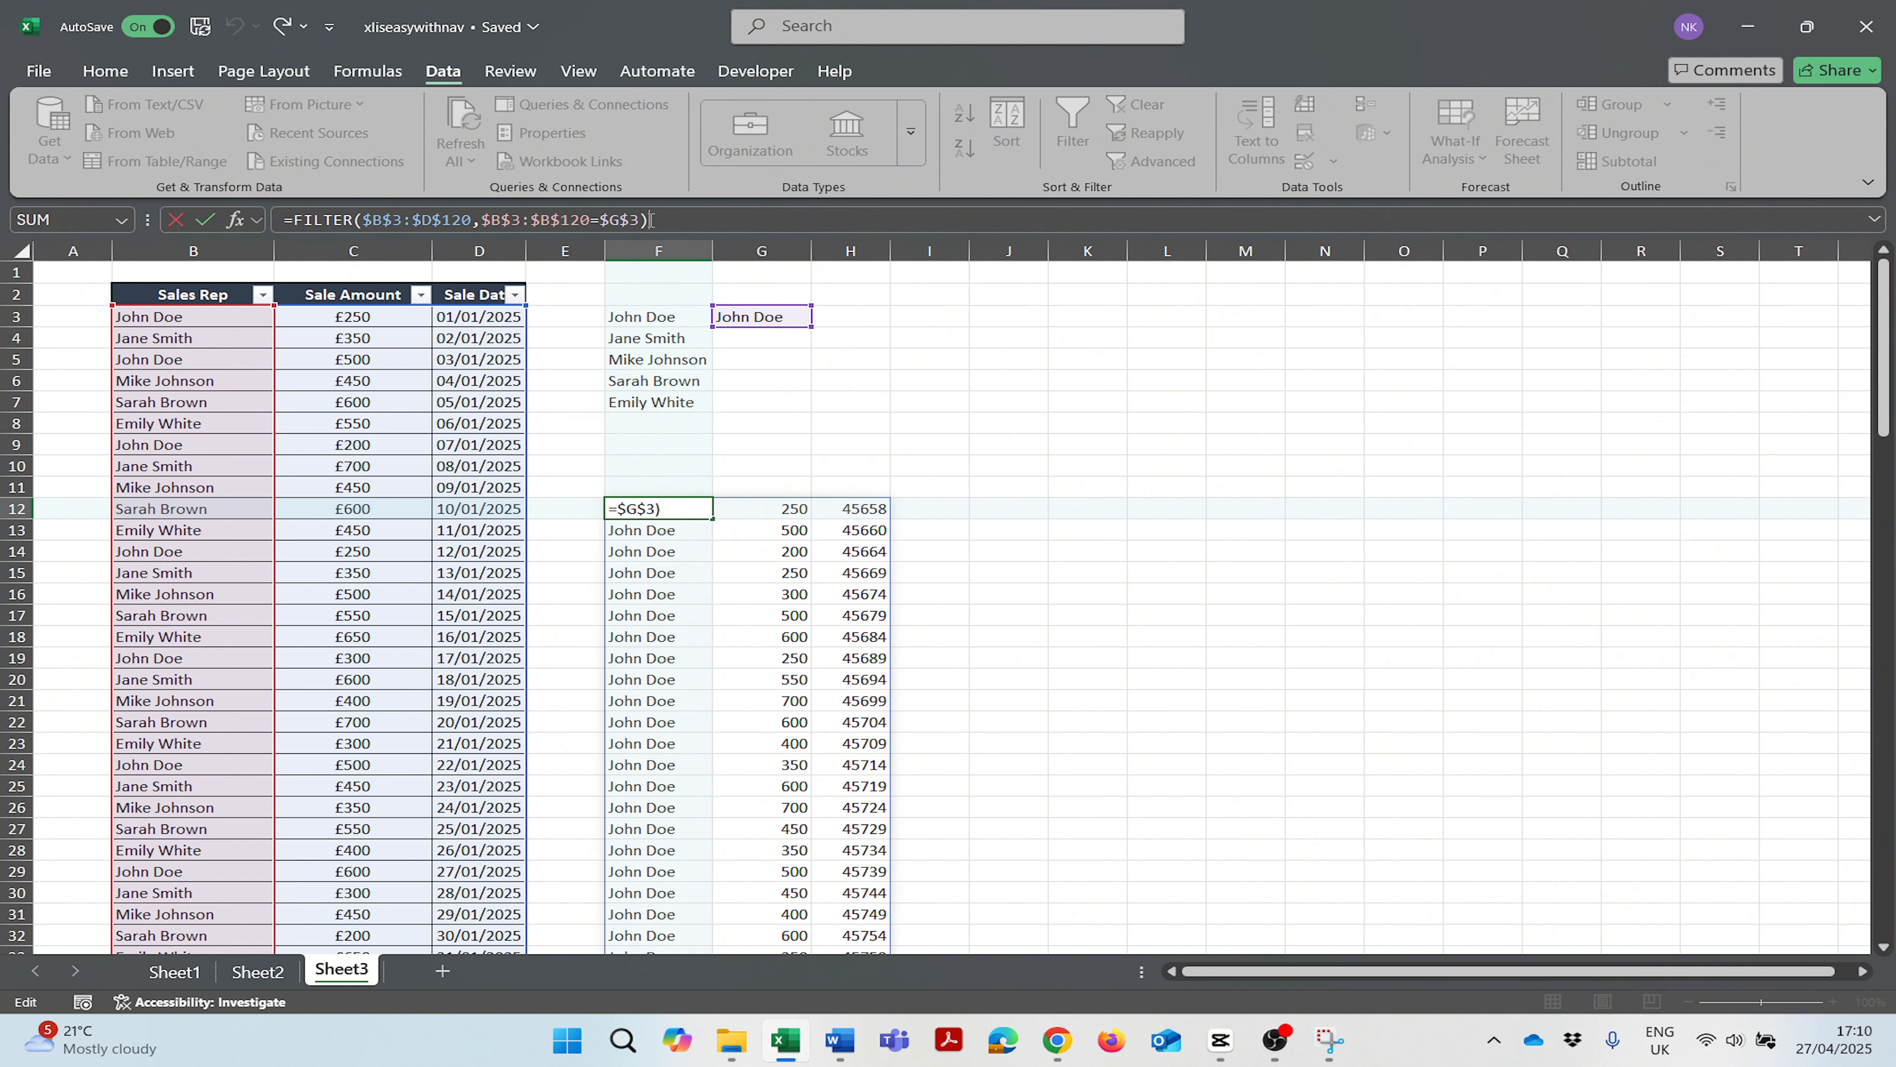
{"action": "left_click", "coordinate": [483, 220]}
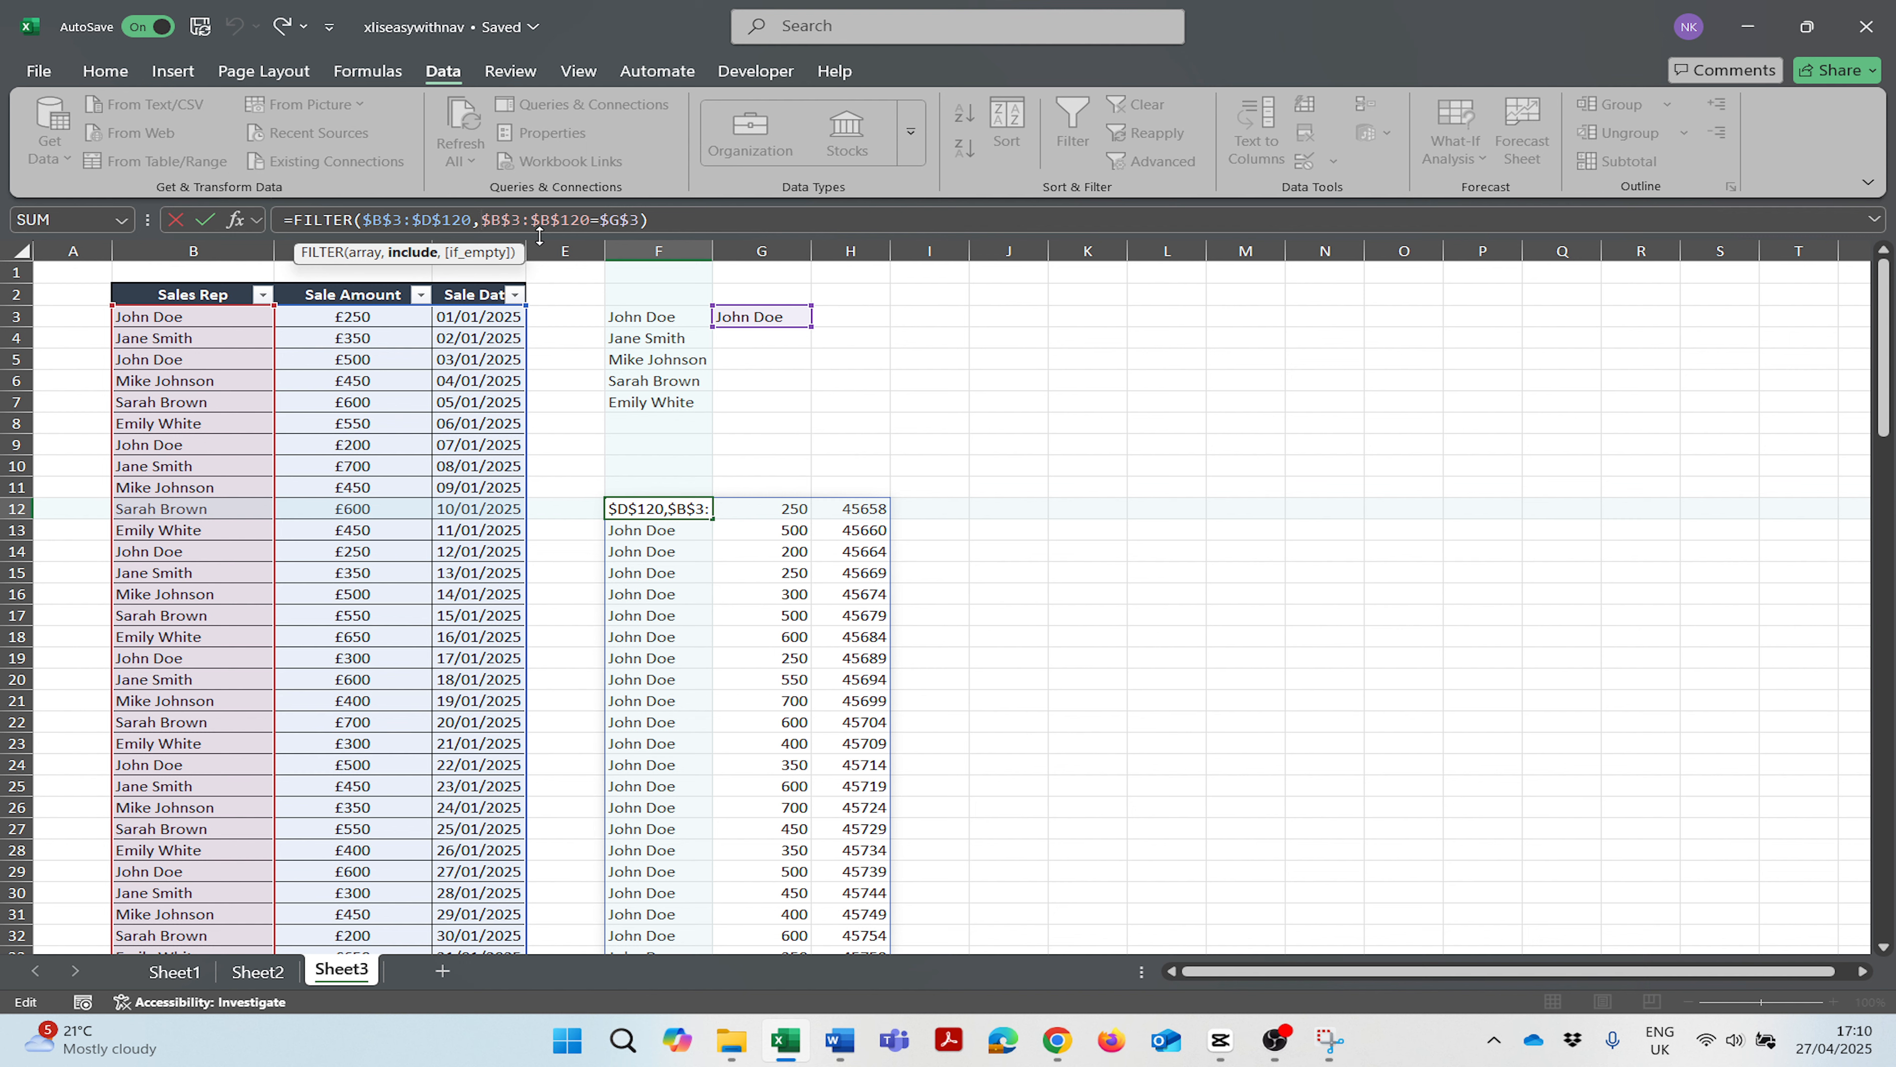
{"action": "type", "text": "("}
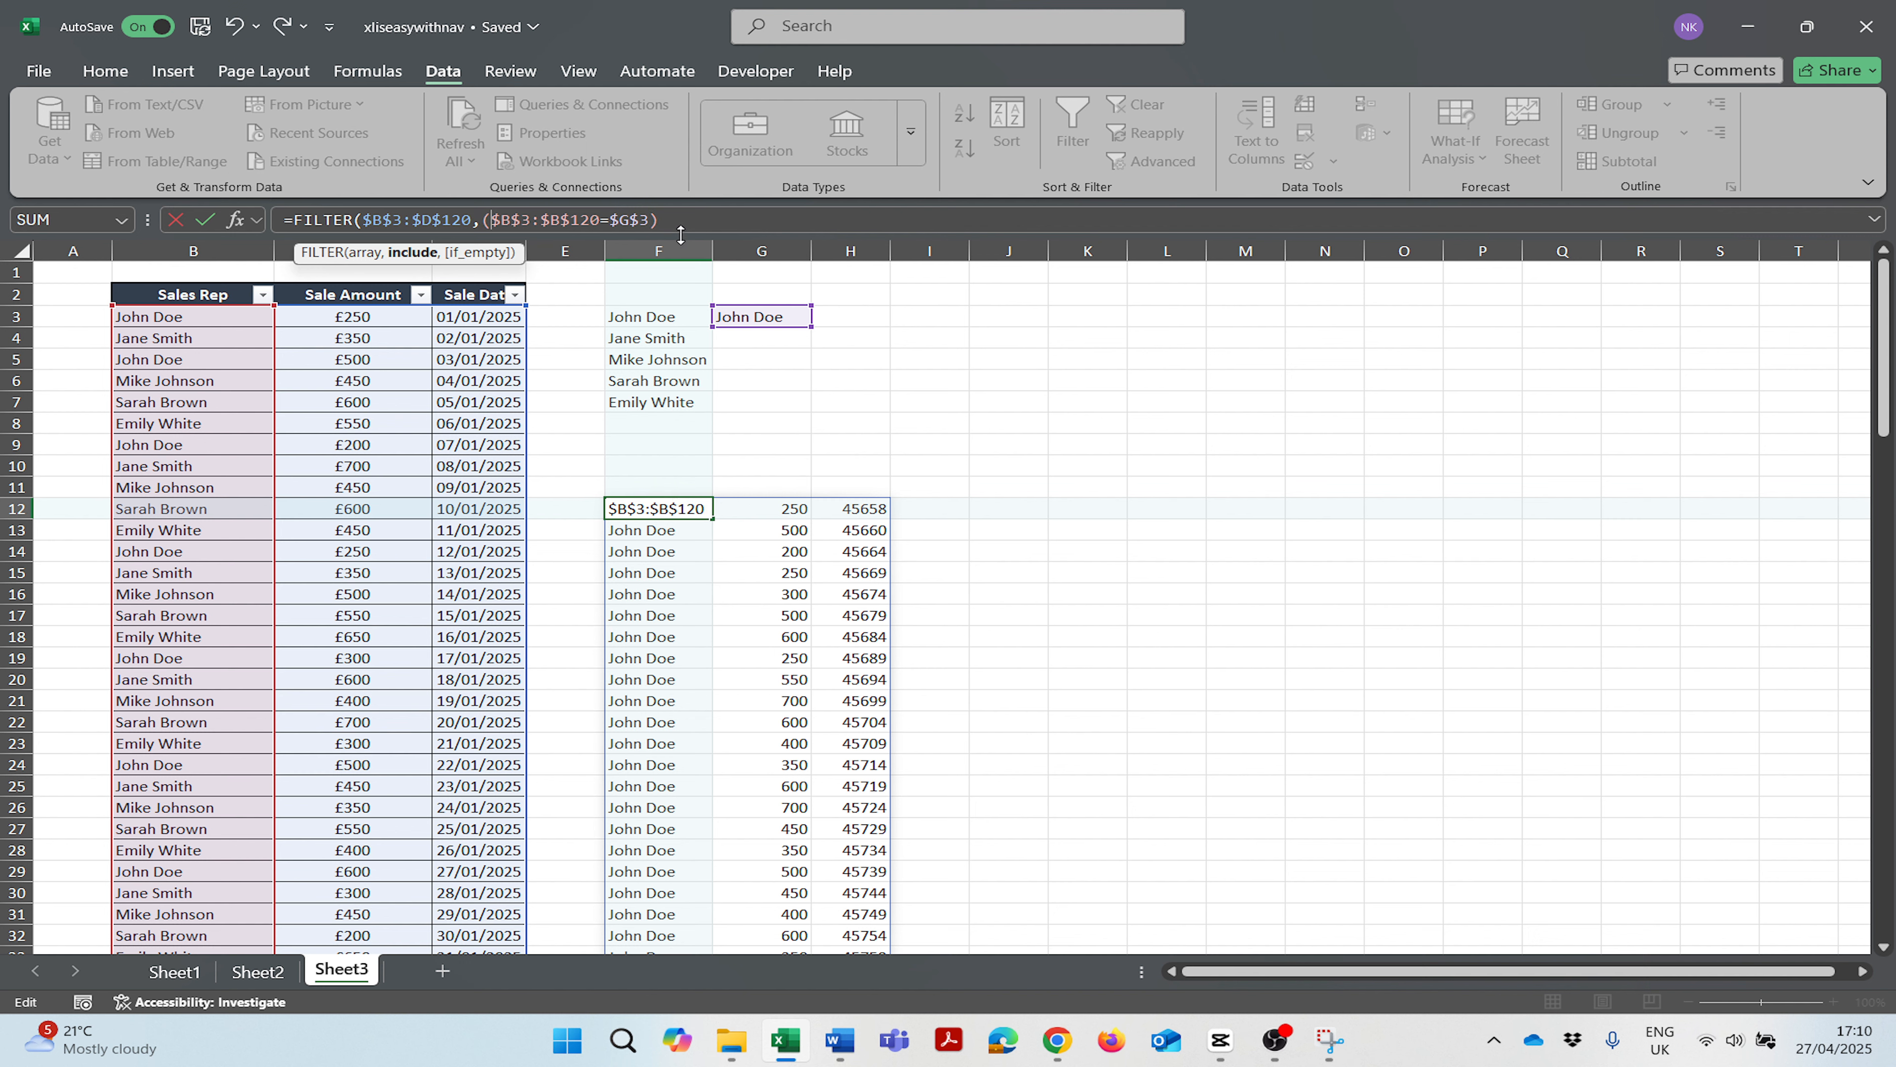
{"action": "left_click", "coordinate": [677, 220]}
{"action": "type", "text": "*("}
{"action": "left_click", "coordinate": [379, 325]}
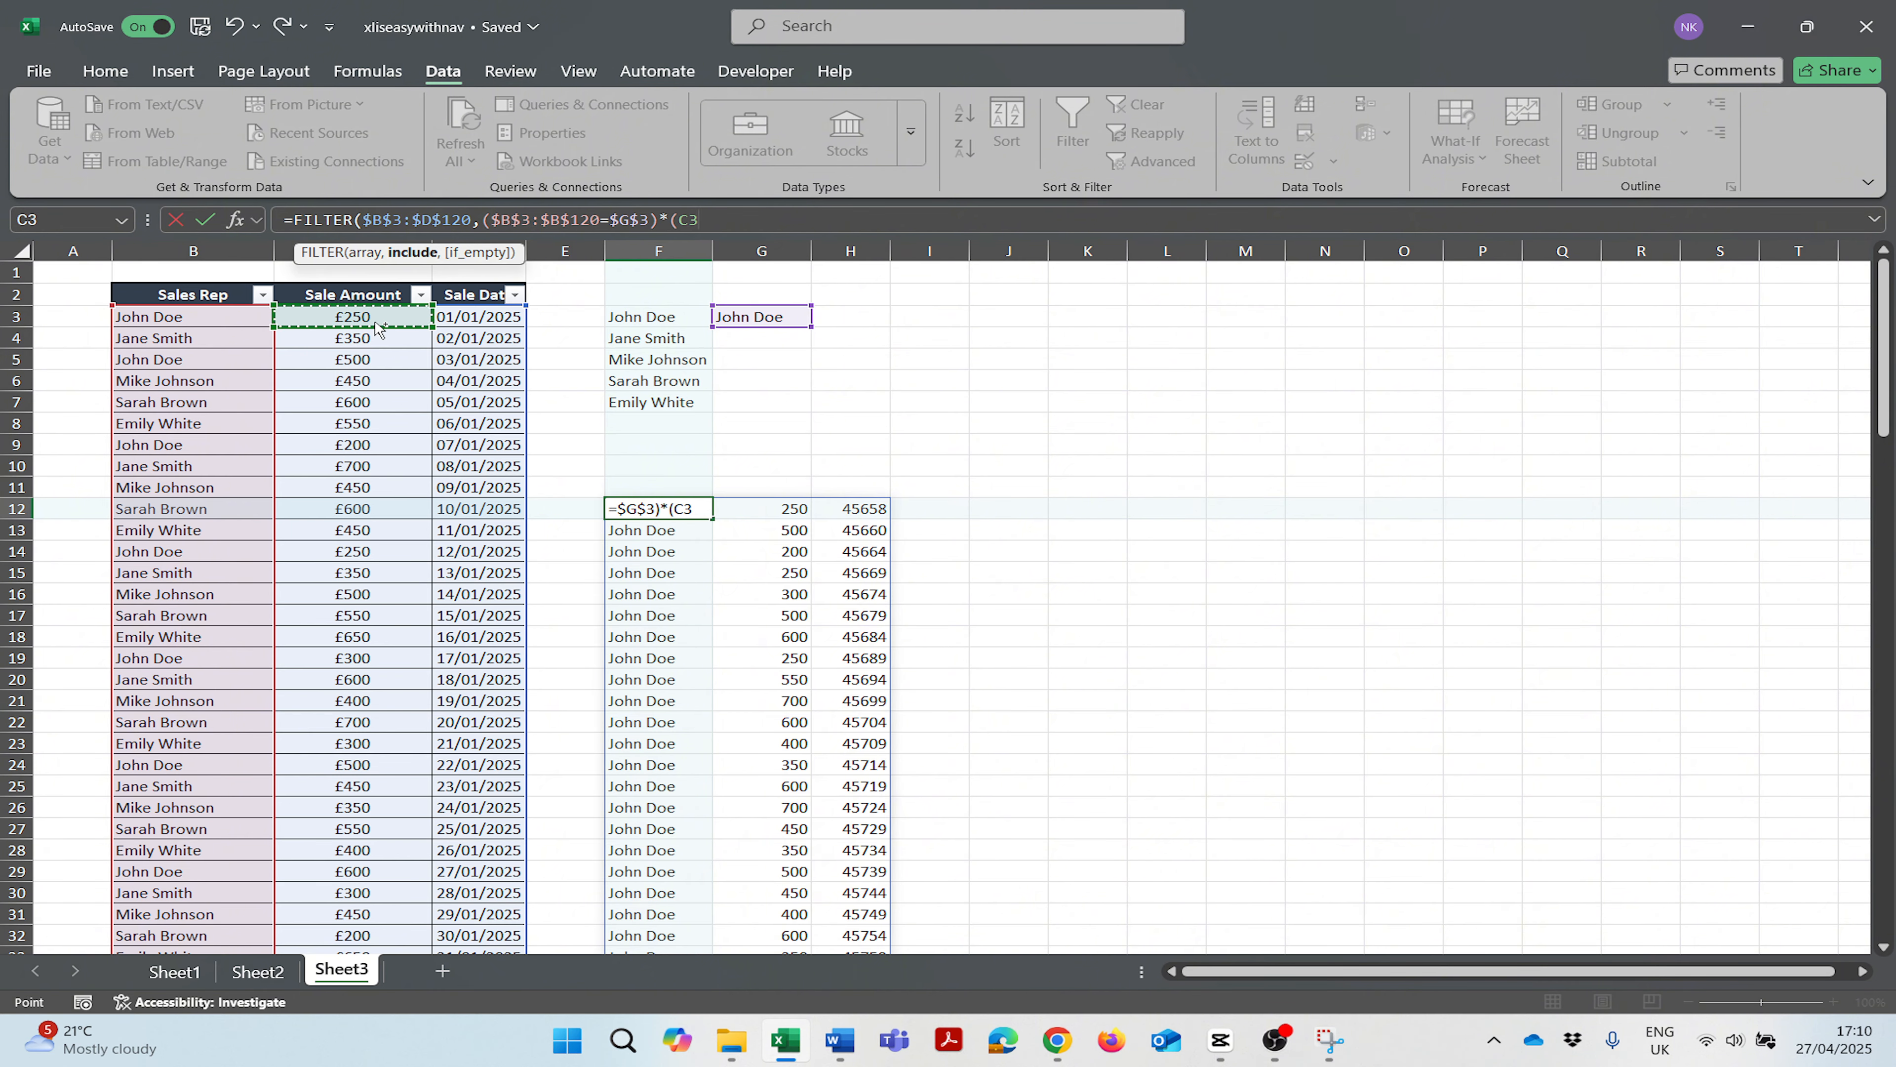
{"action": "key", "text": "ctrl+shift+Down"}
{"action": "key", "text": "F4"}
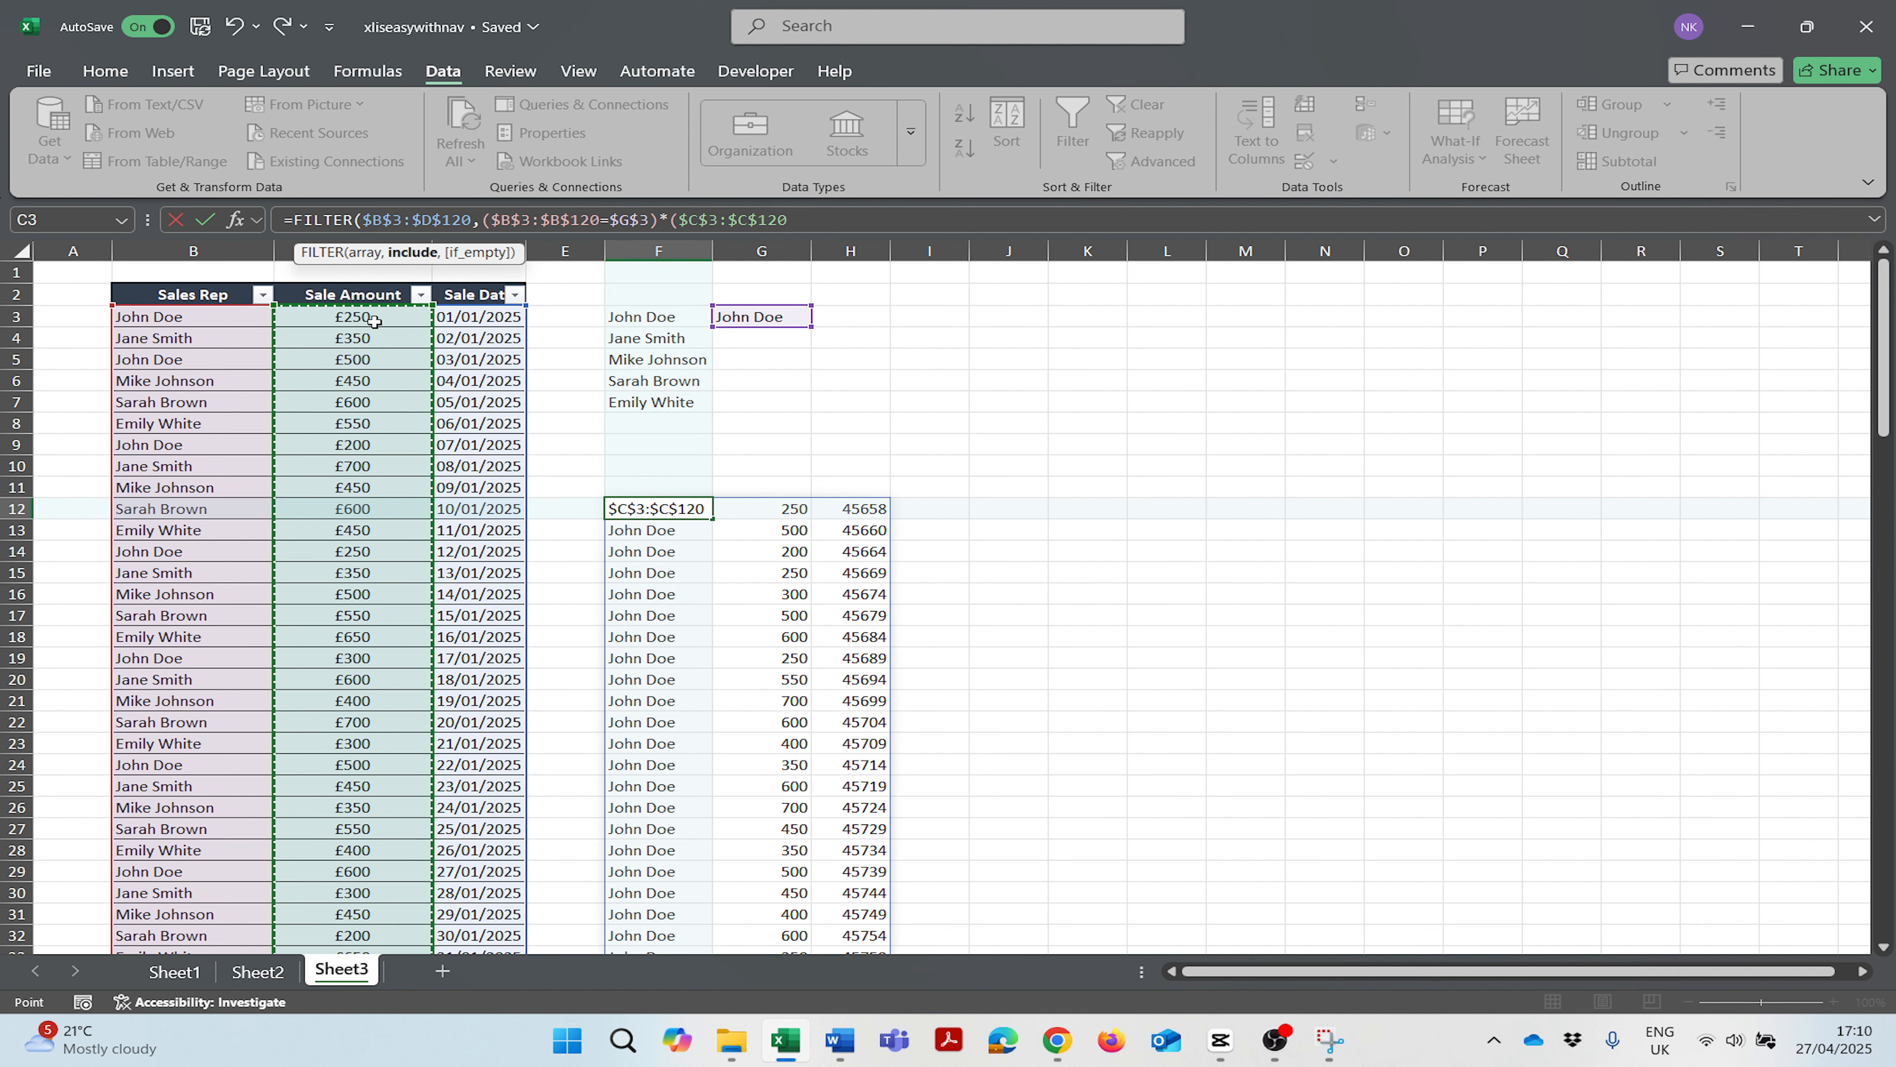
{"action": "type", "text": ">"}
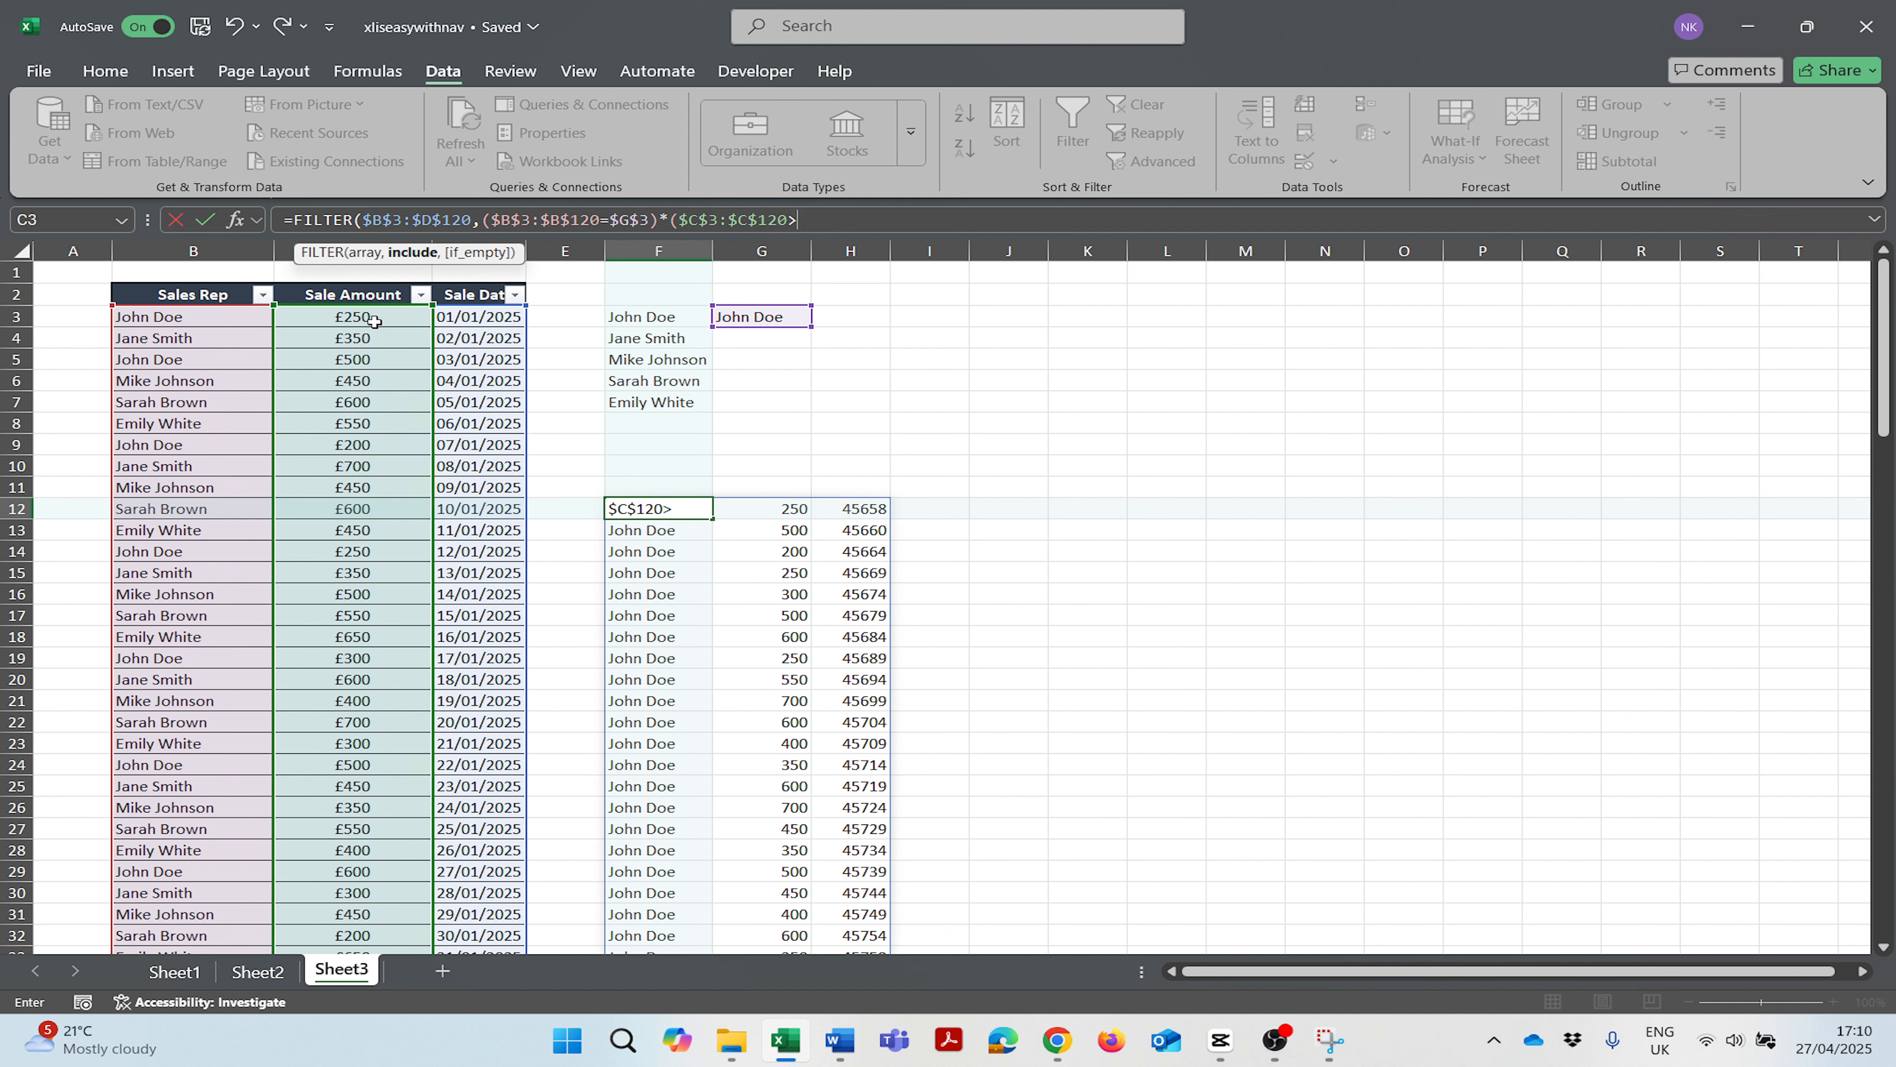
{"action": "type", "text": "500"}
{"action": "type", "text": ")"}
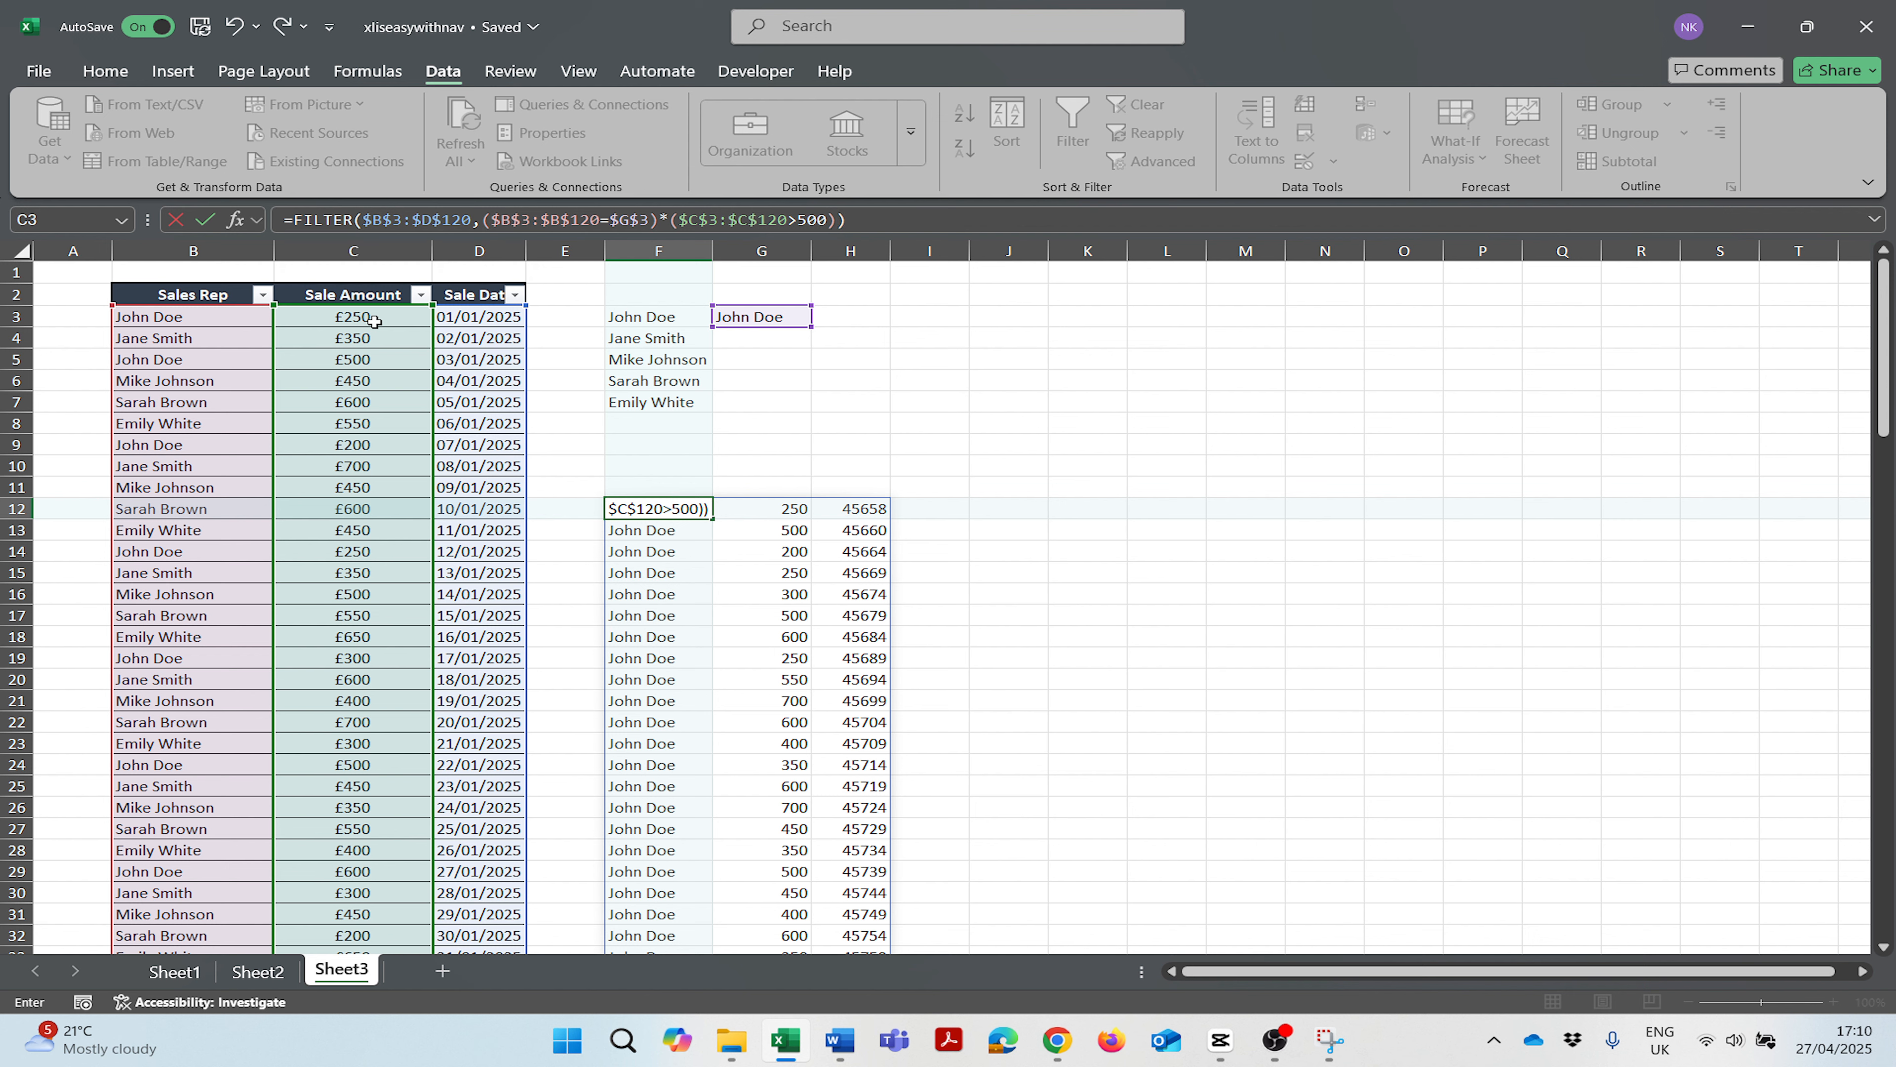
{"action": "key", "text": "Return"}
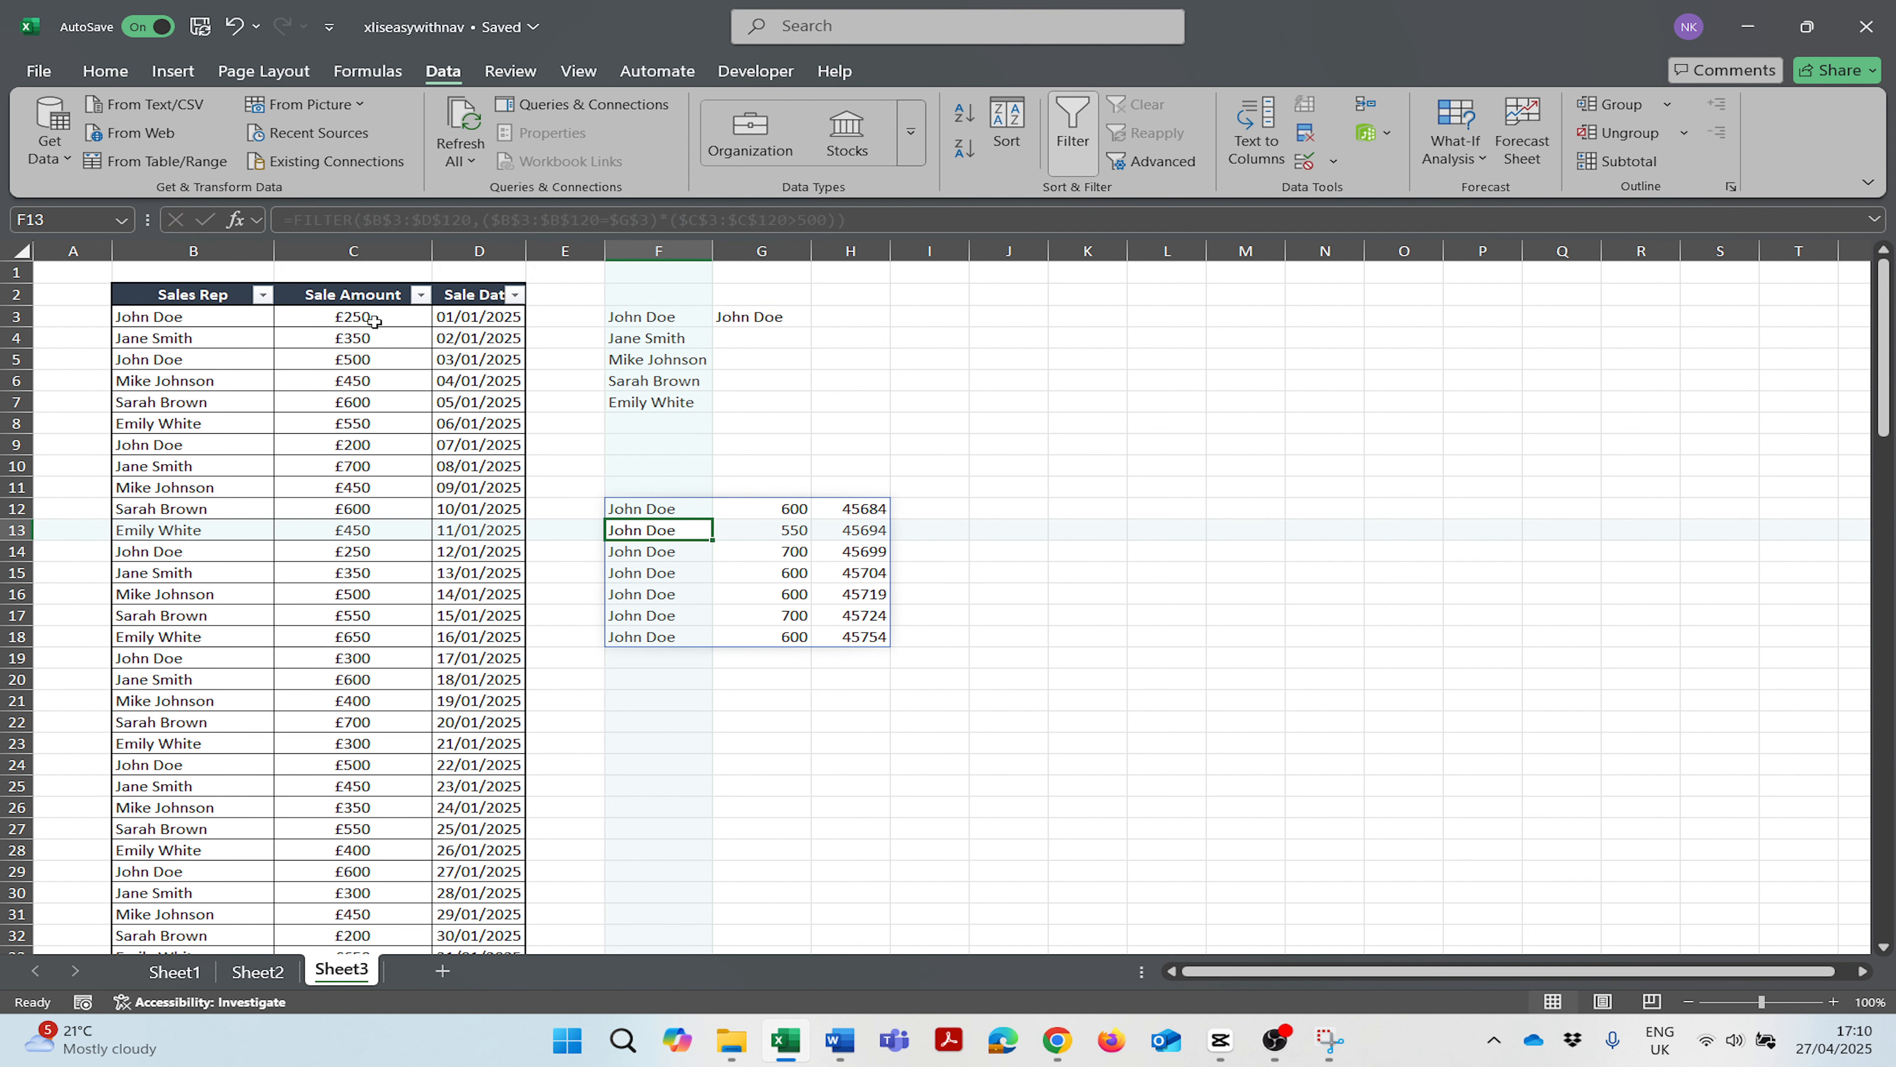
Step: Examine the filtered sale amounts in column G from row 12 down against the 500 threshold
{"action": "key", "text": "Up"}
{"action": "key", "text": "Right"}
{"action": "key", "text": "Down"}
{"action": "key", "text": "Down"}
{"action": "key", "text": "Down"}
{"action": "key", "text": "Down"}
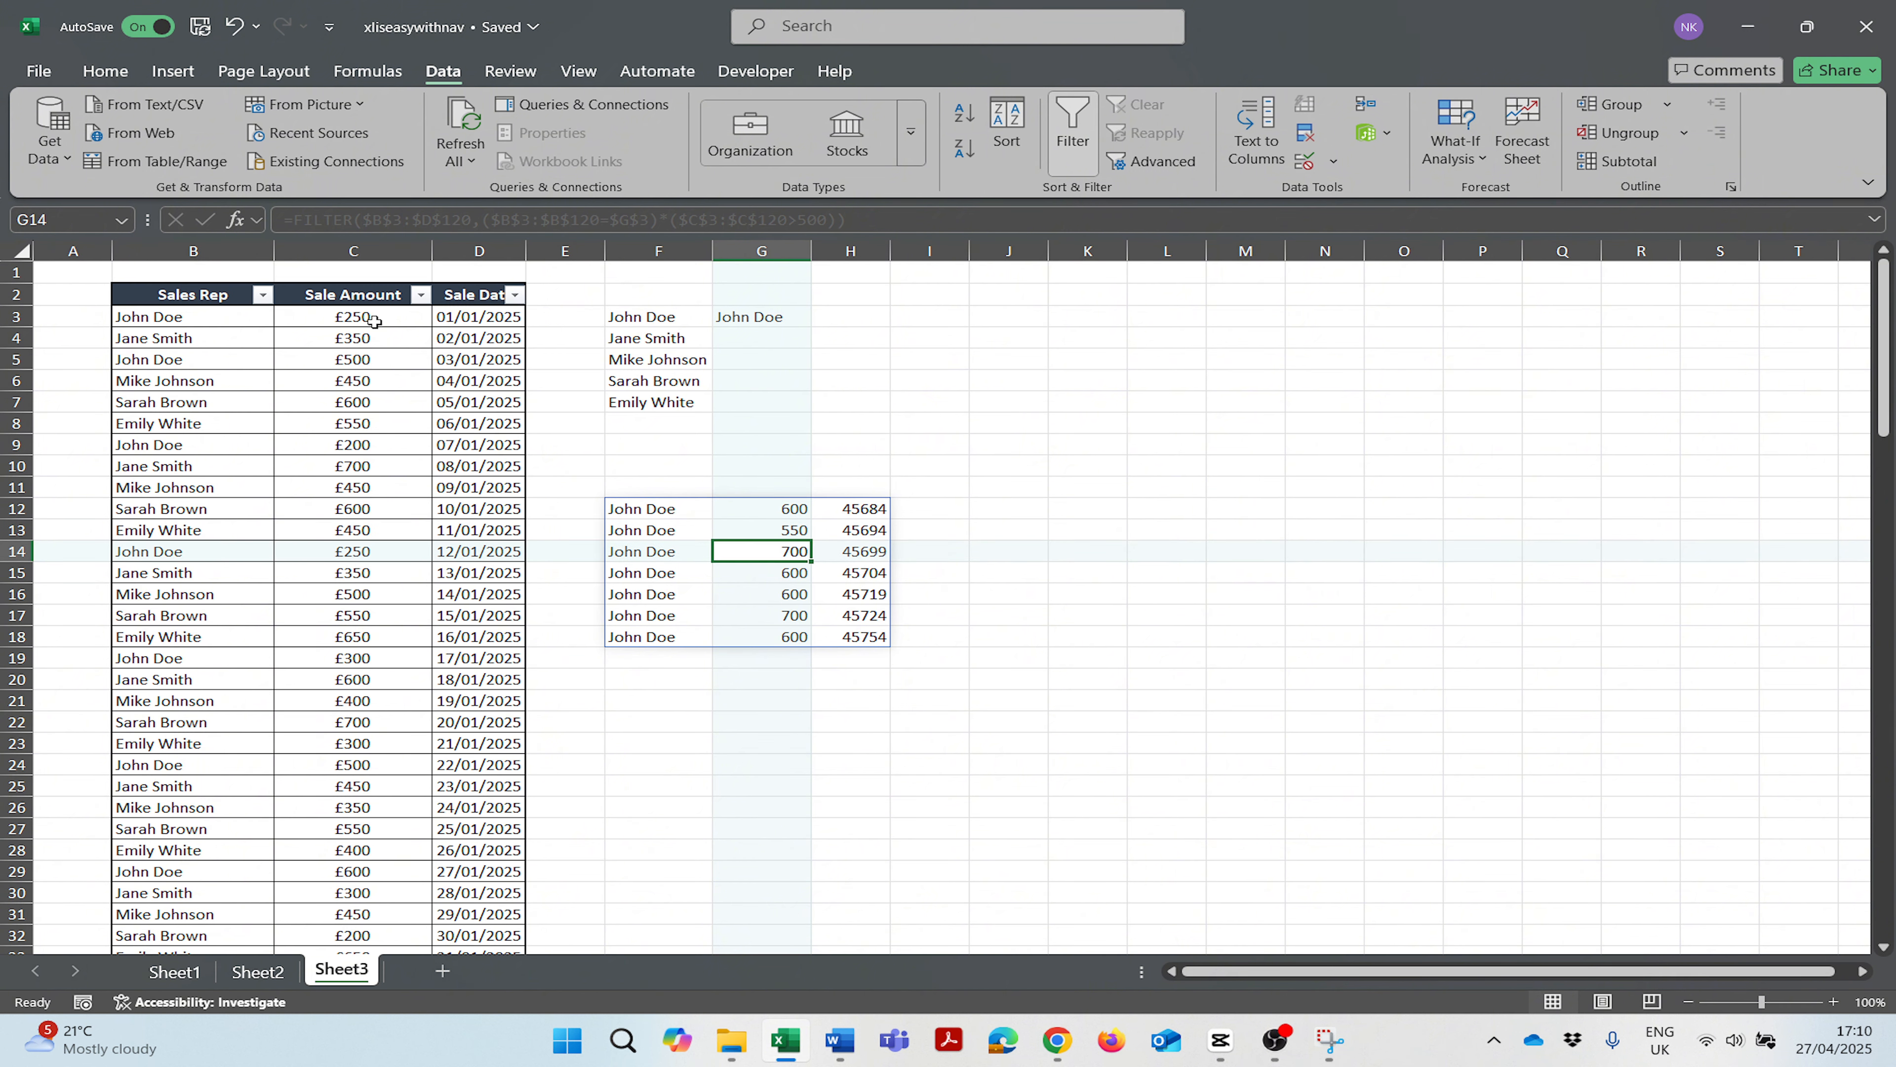
{"action": "key", "text": "Down"}
{"action": "key", "text": "Down"}
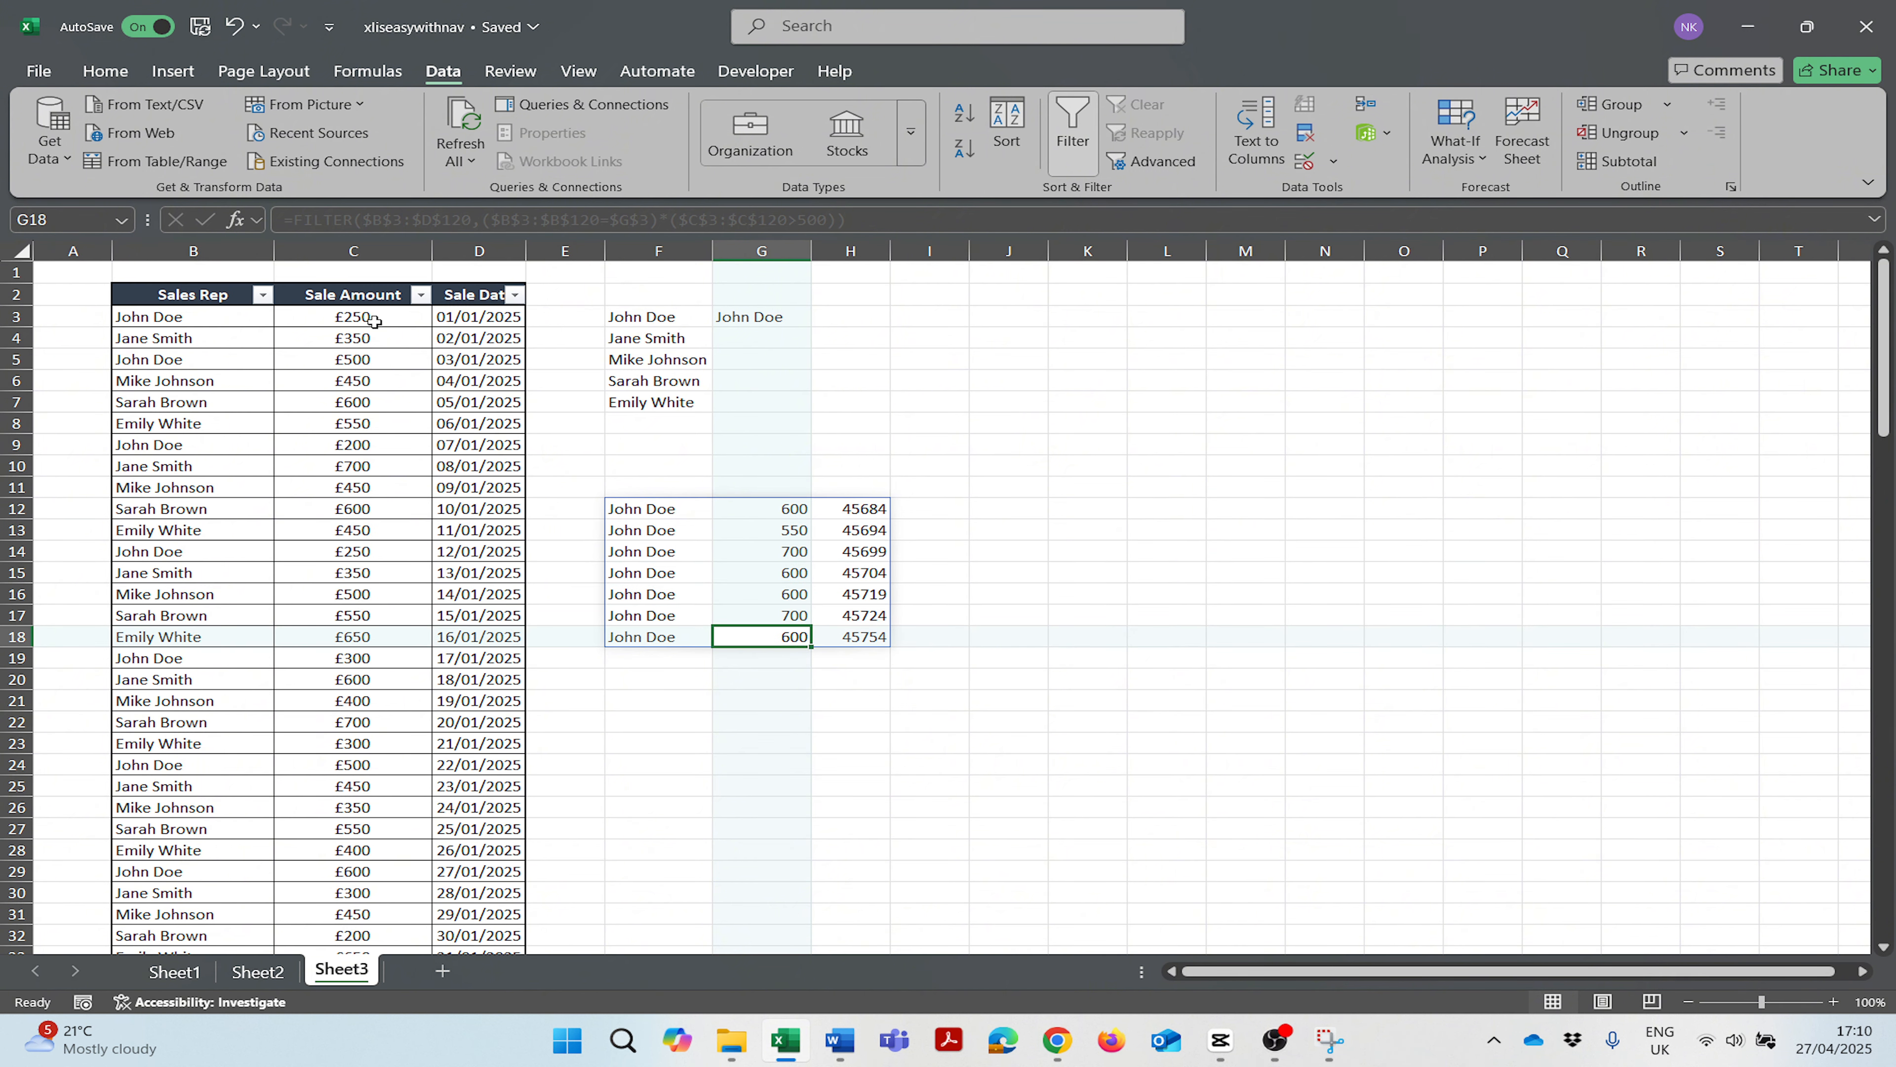
Step: Test the filter by choosing the third and then the fourth sales rep from the list in G3
{"action": "left_click", "coordinate": [777, 319]}
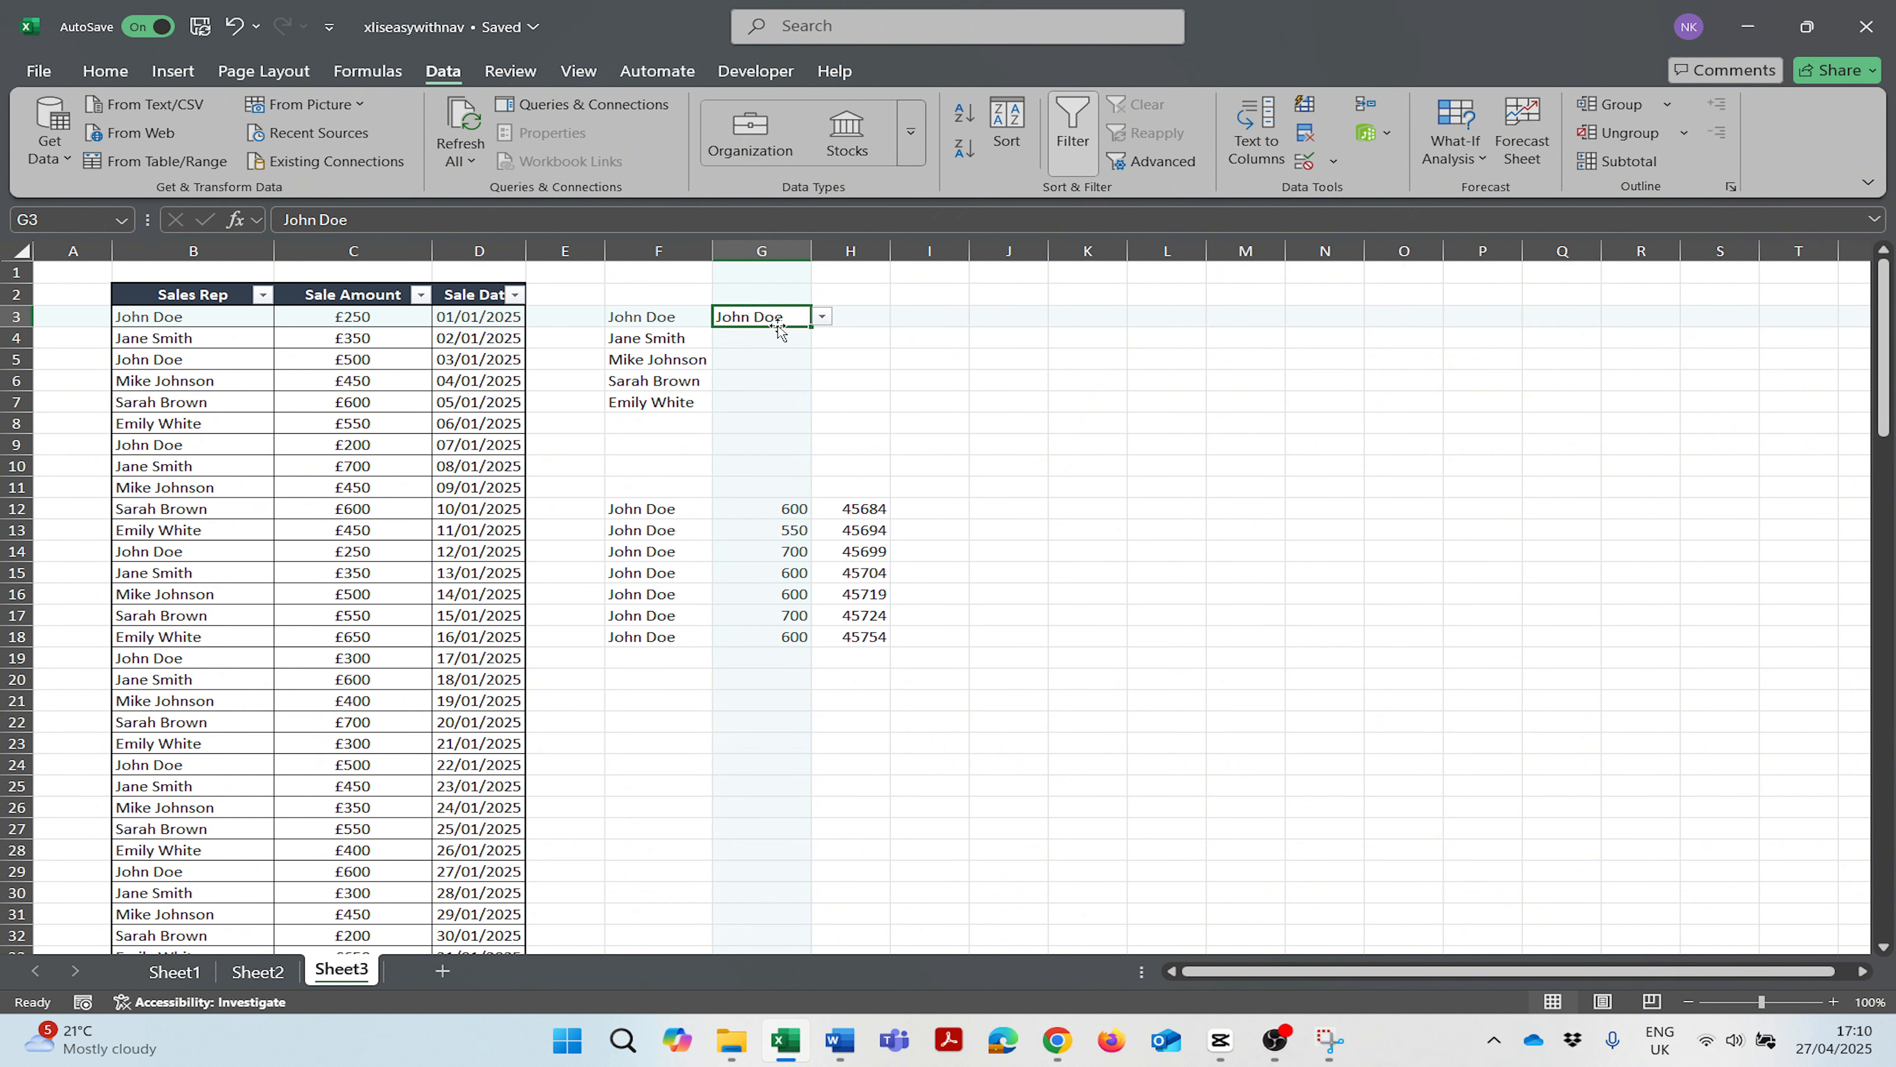
{"action": "left_click", "coordinate": [823, 318]}
{"action": "left_click", "coordinate": [745, 373]}
{"action": "left_click", "coordinate": [824, 318]}
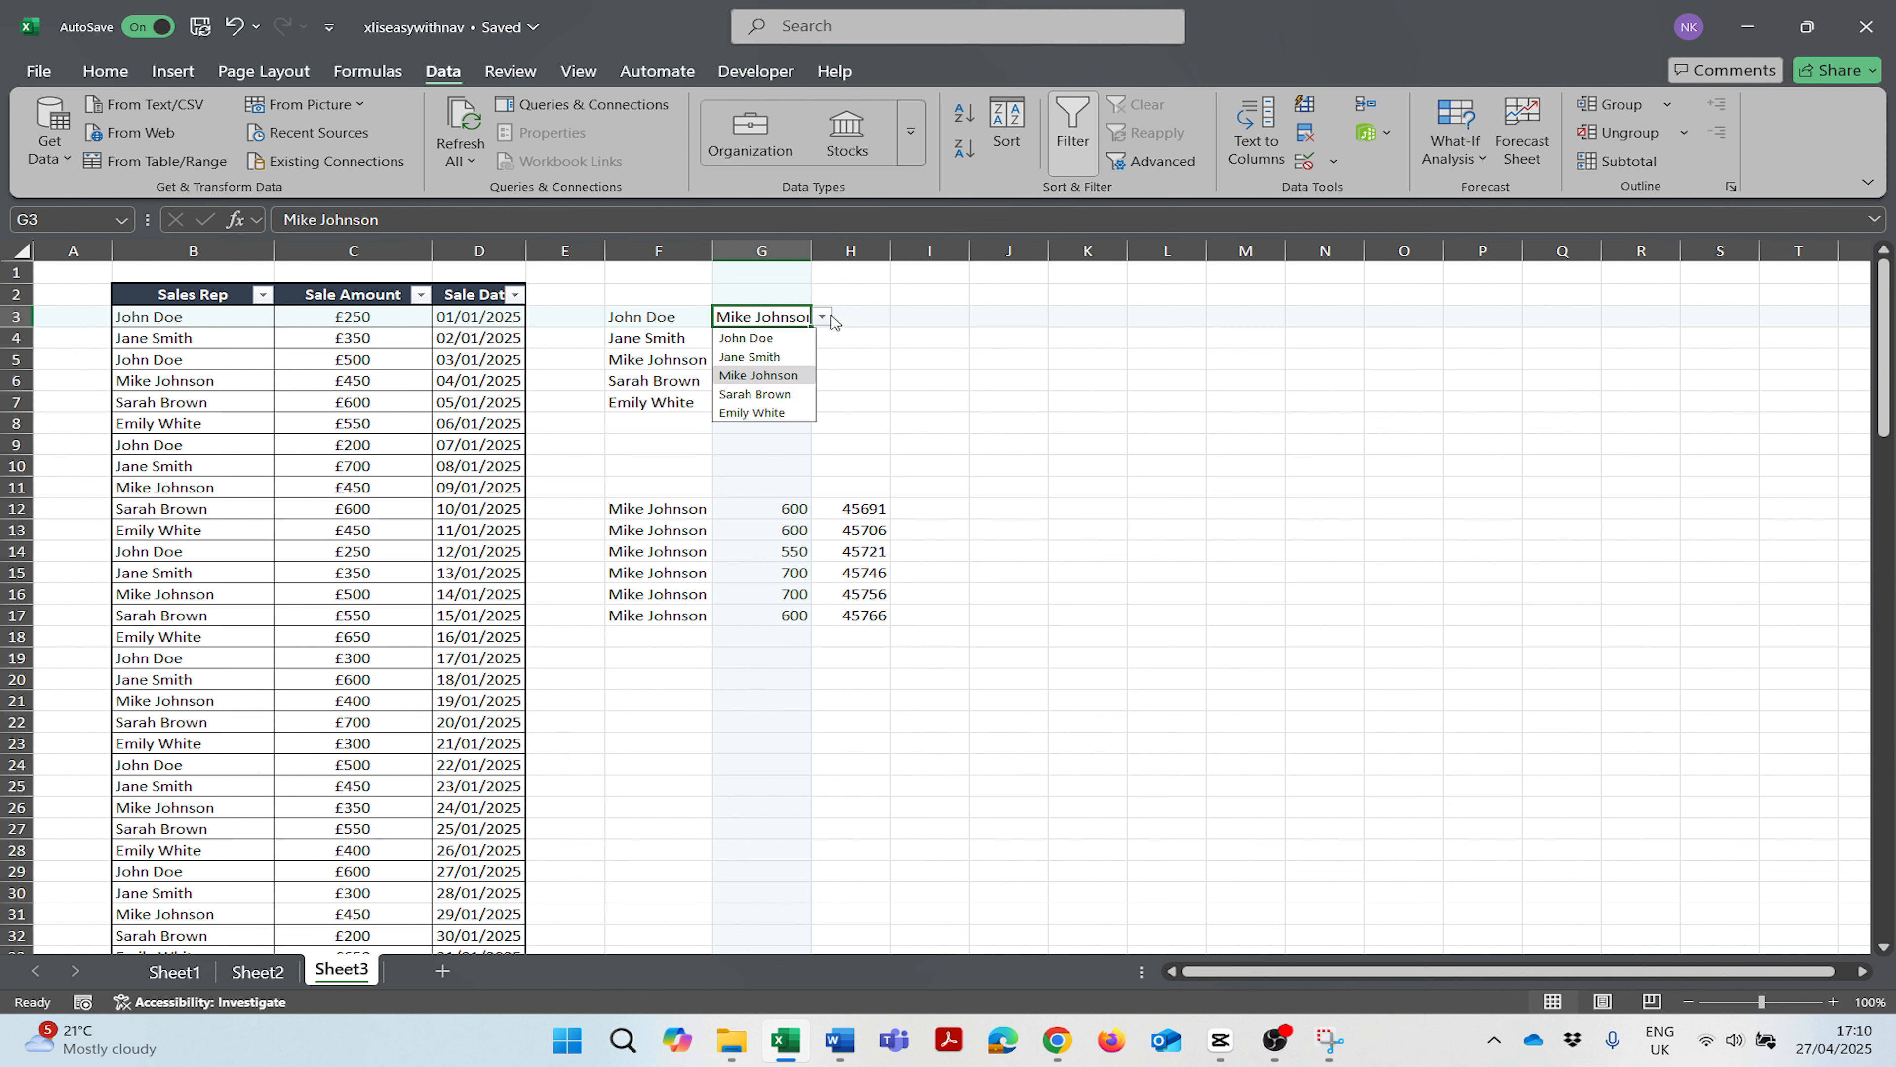
{"action": "left_click", "coordinate": [754, 393]}
Step: Choose the last sales rep from the list in G3 and check the filtered rows from F12 and the unique list
{"action": "left_click", "coordinate": [822, 317]}
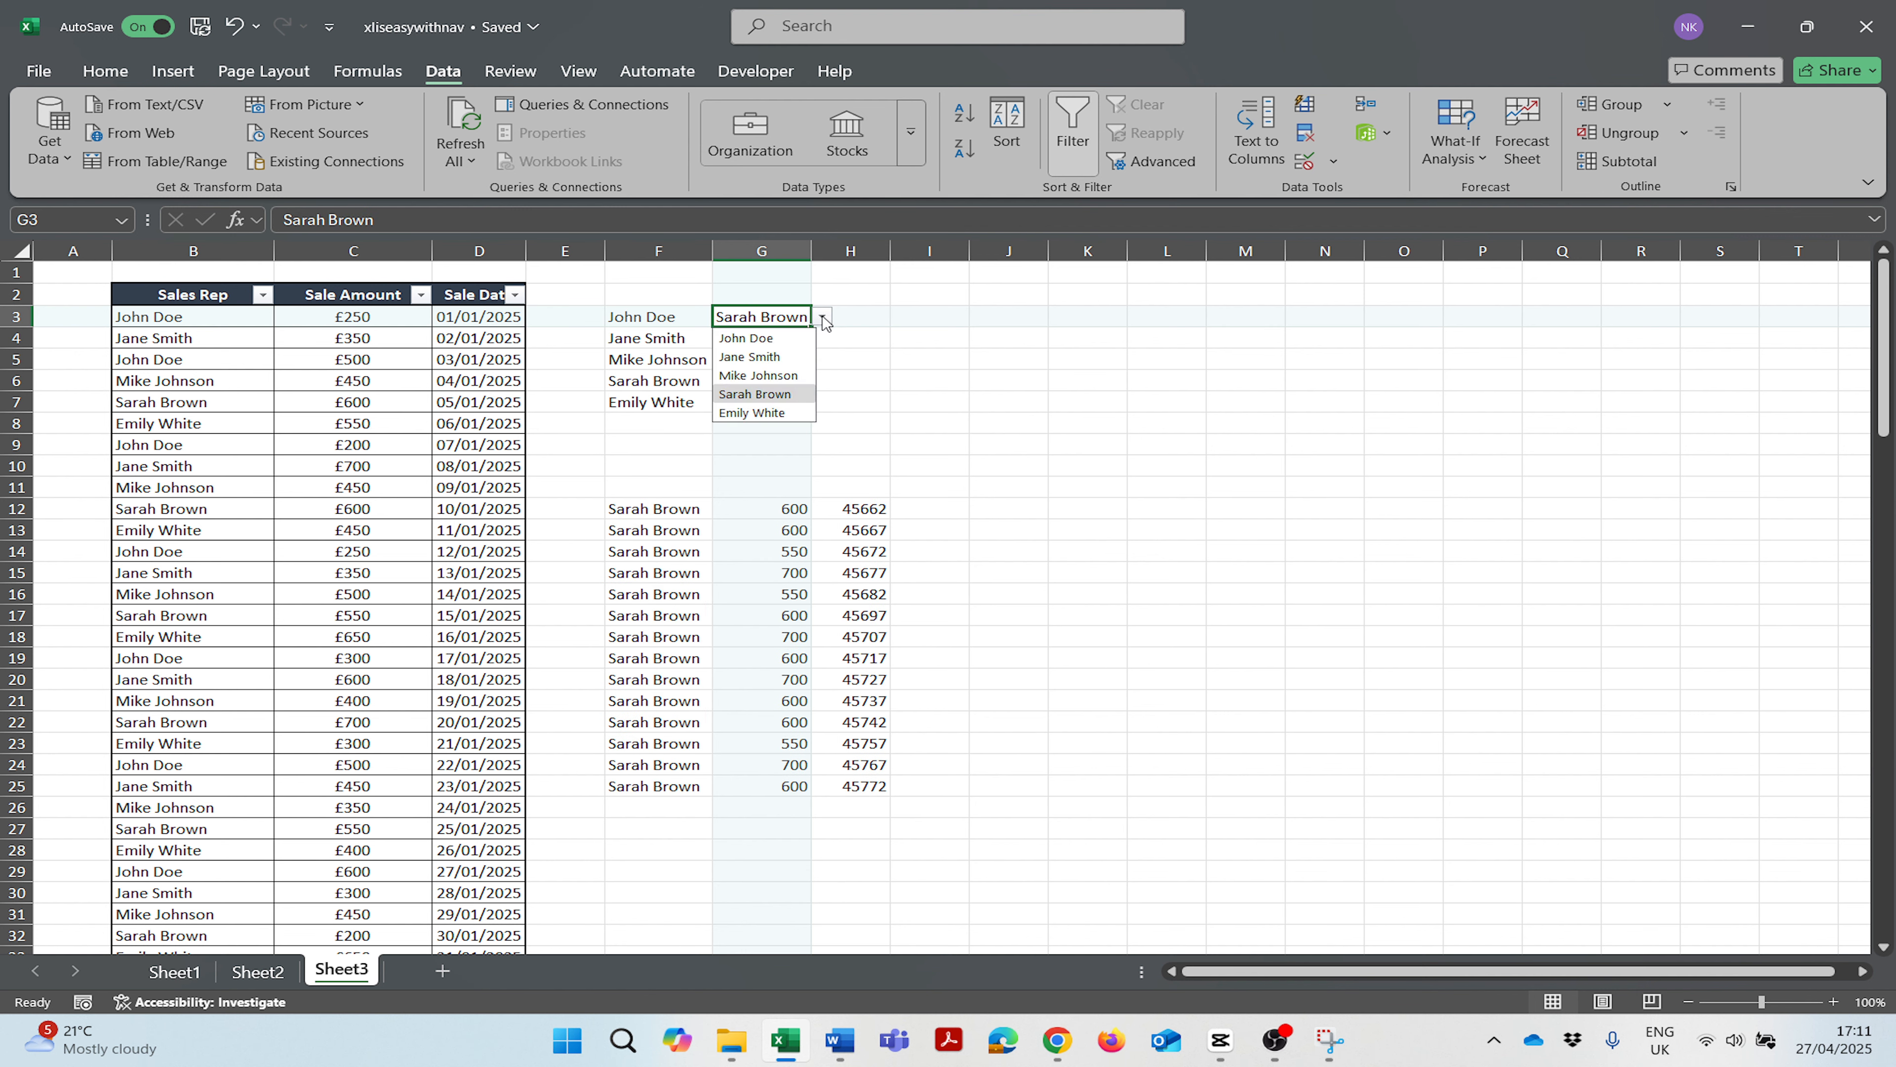
{"action": "left_click", "coordinate": [754, 427]}
{"action": "left_click", "coordinate": [798, 320]}
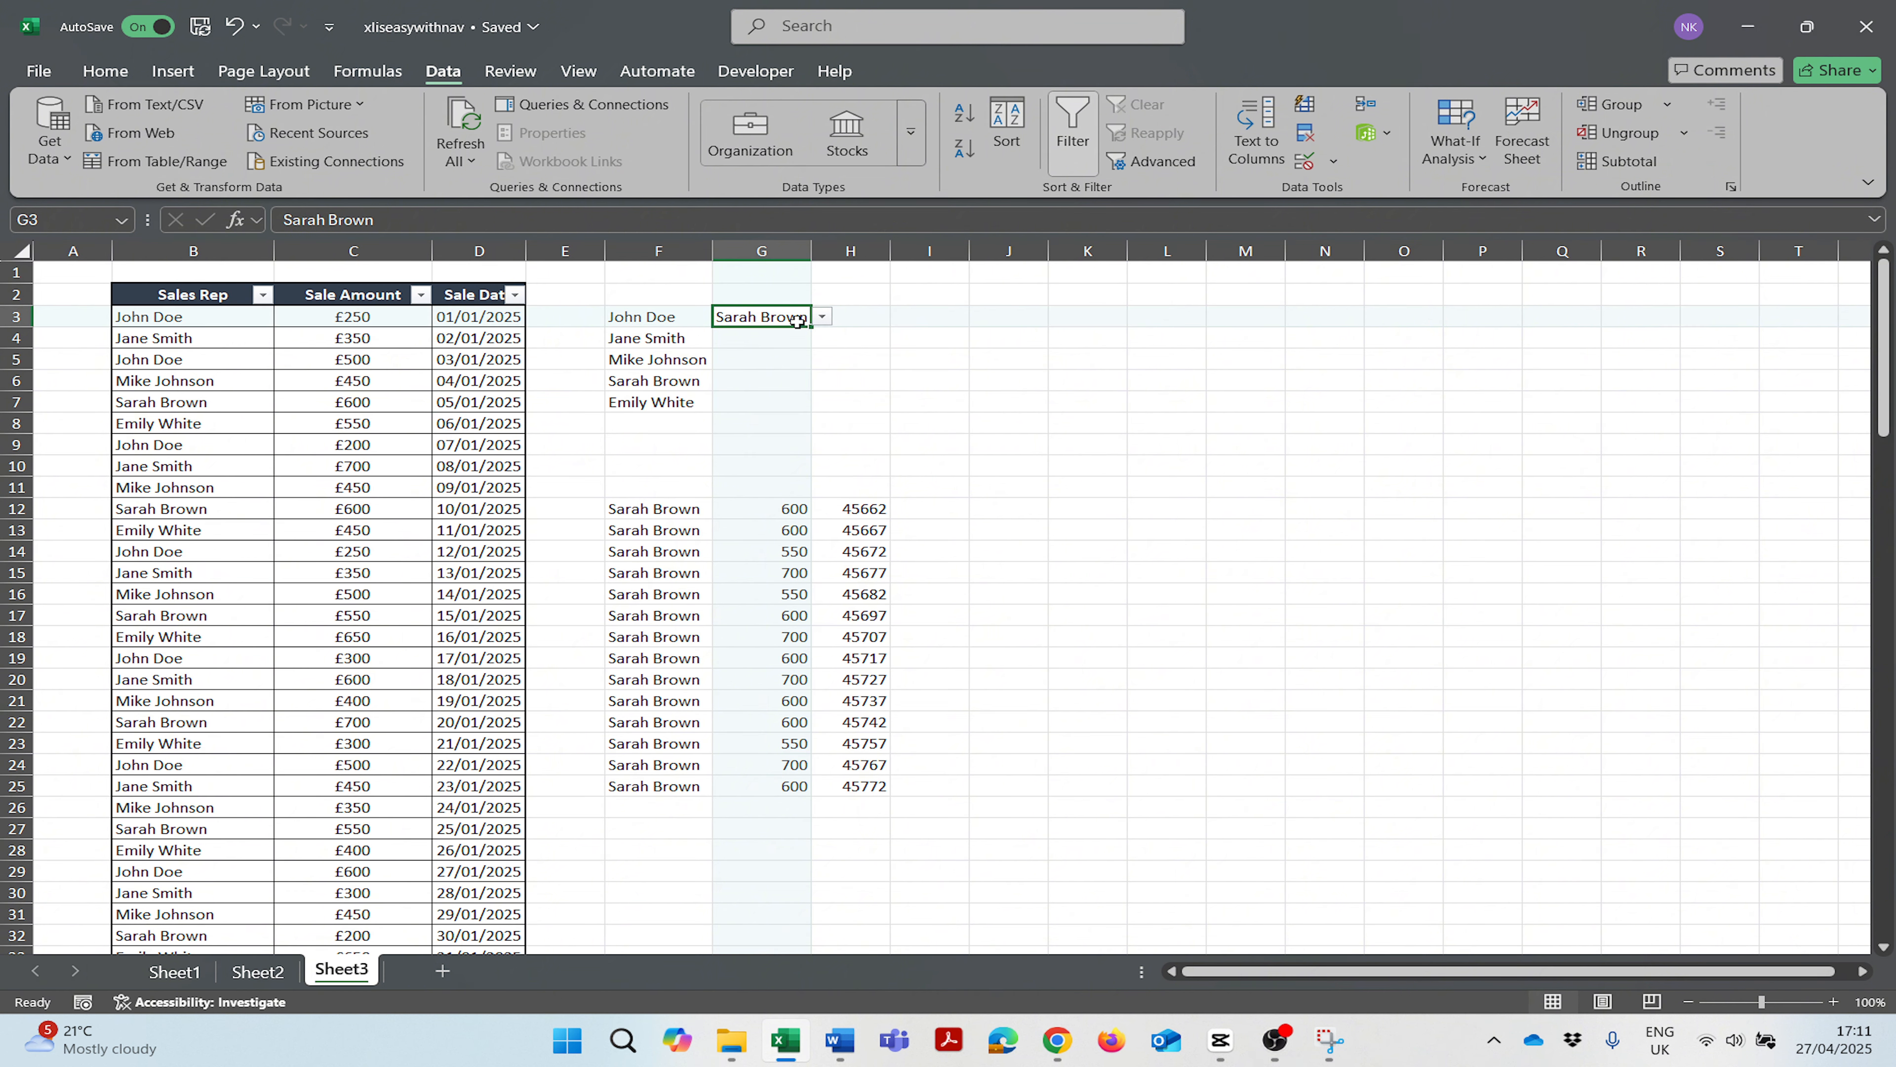
{"action": "left_click", "coordinate": [822, 317]}
{"action": "left_click", "coordinate": [776, 415]}
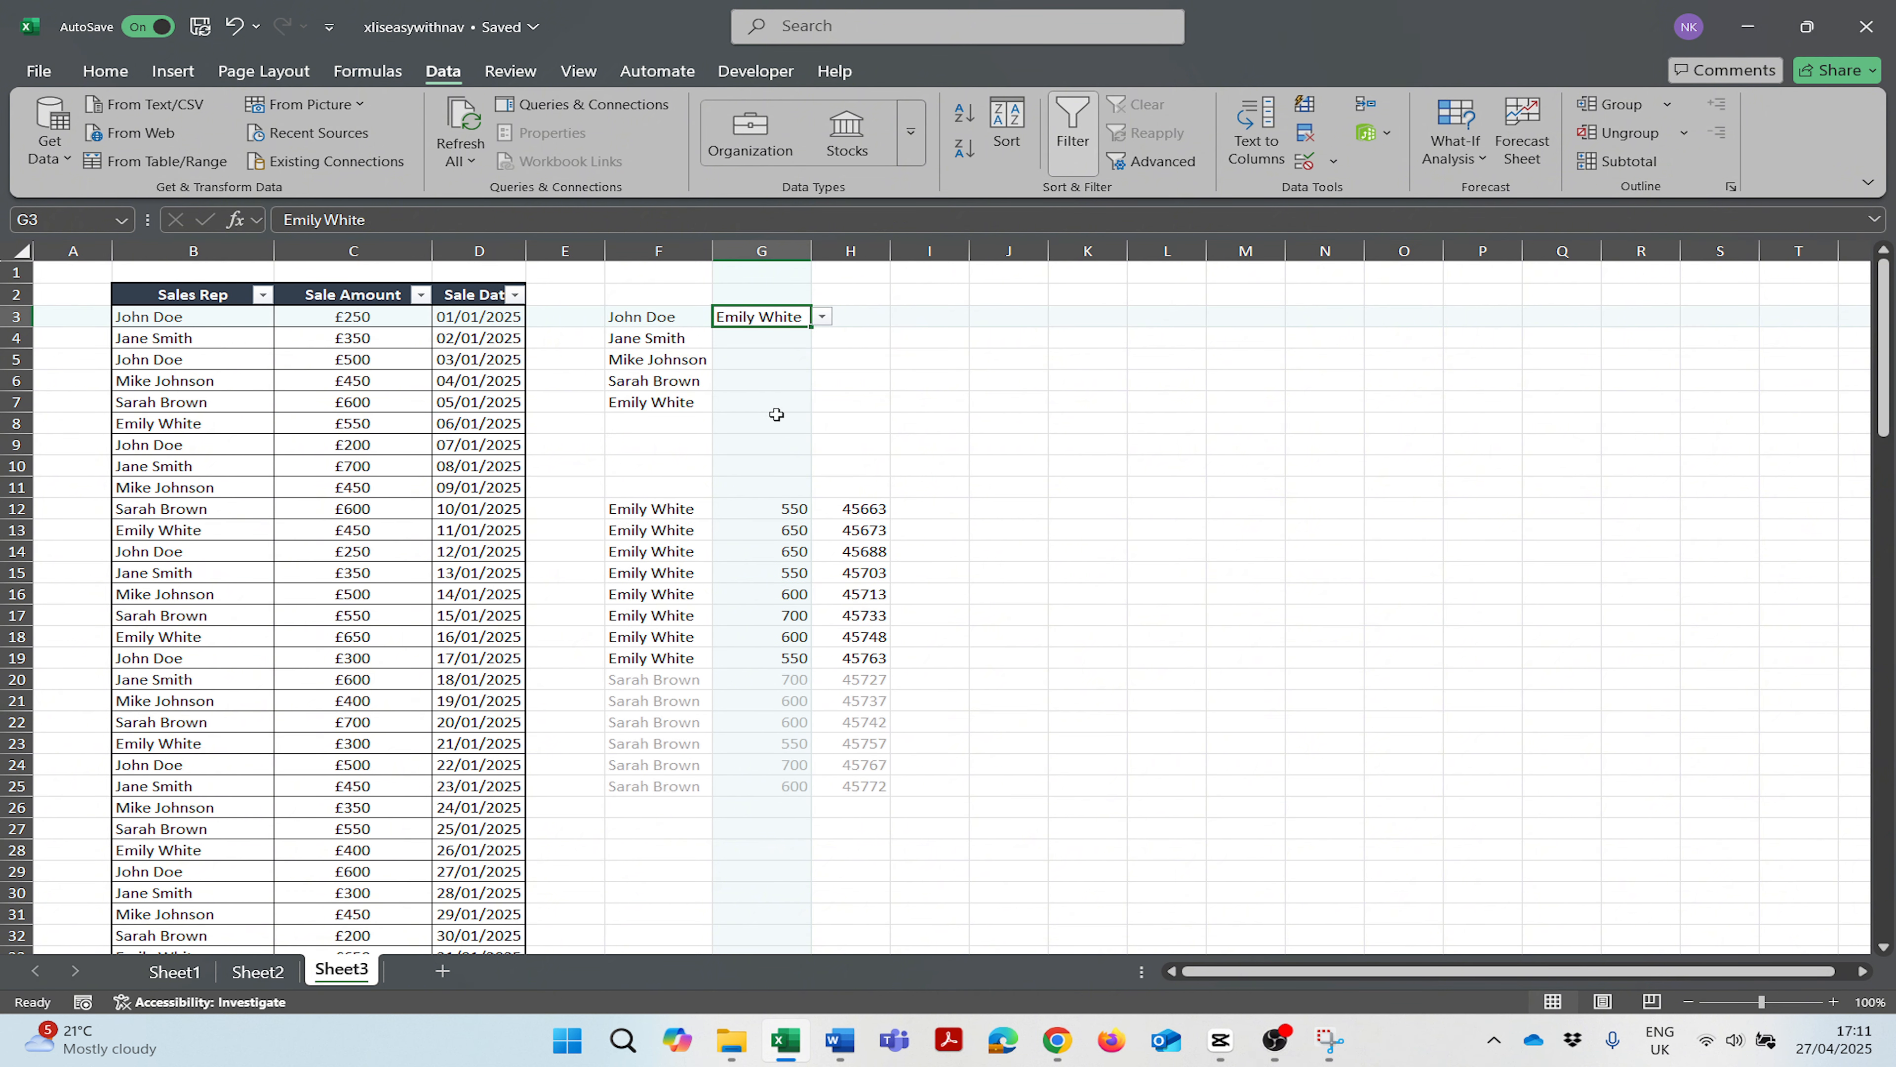
{"action": "left_click", "coordinate": [700, 657]}
{"action": "left_click", "coordinate": [674, 517]}
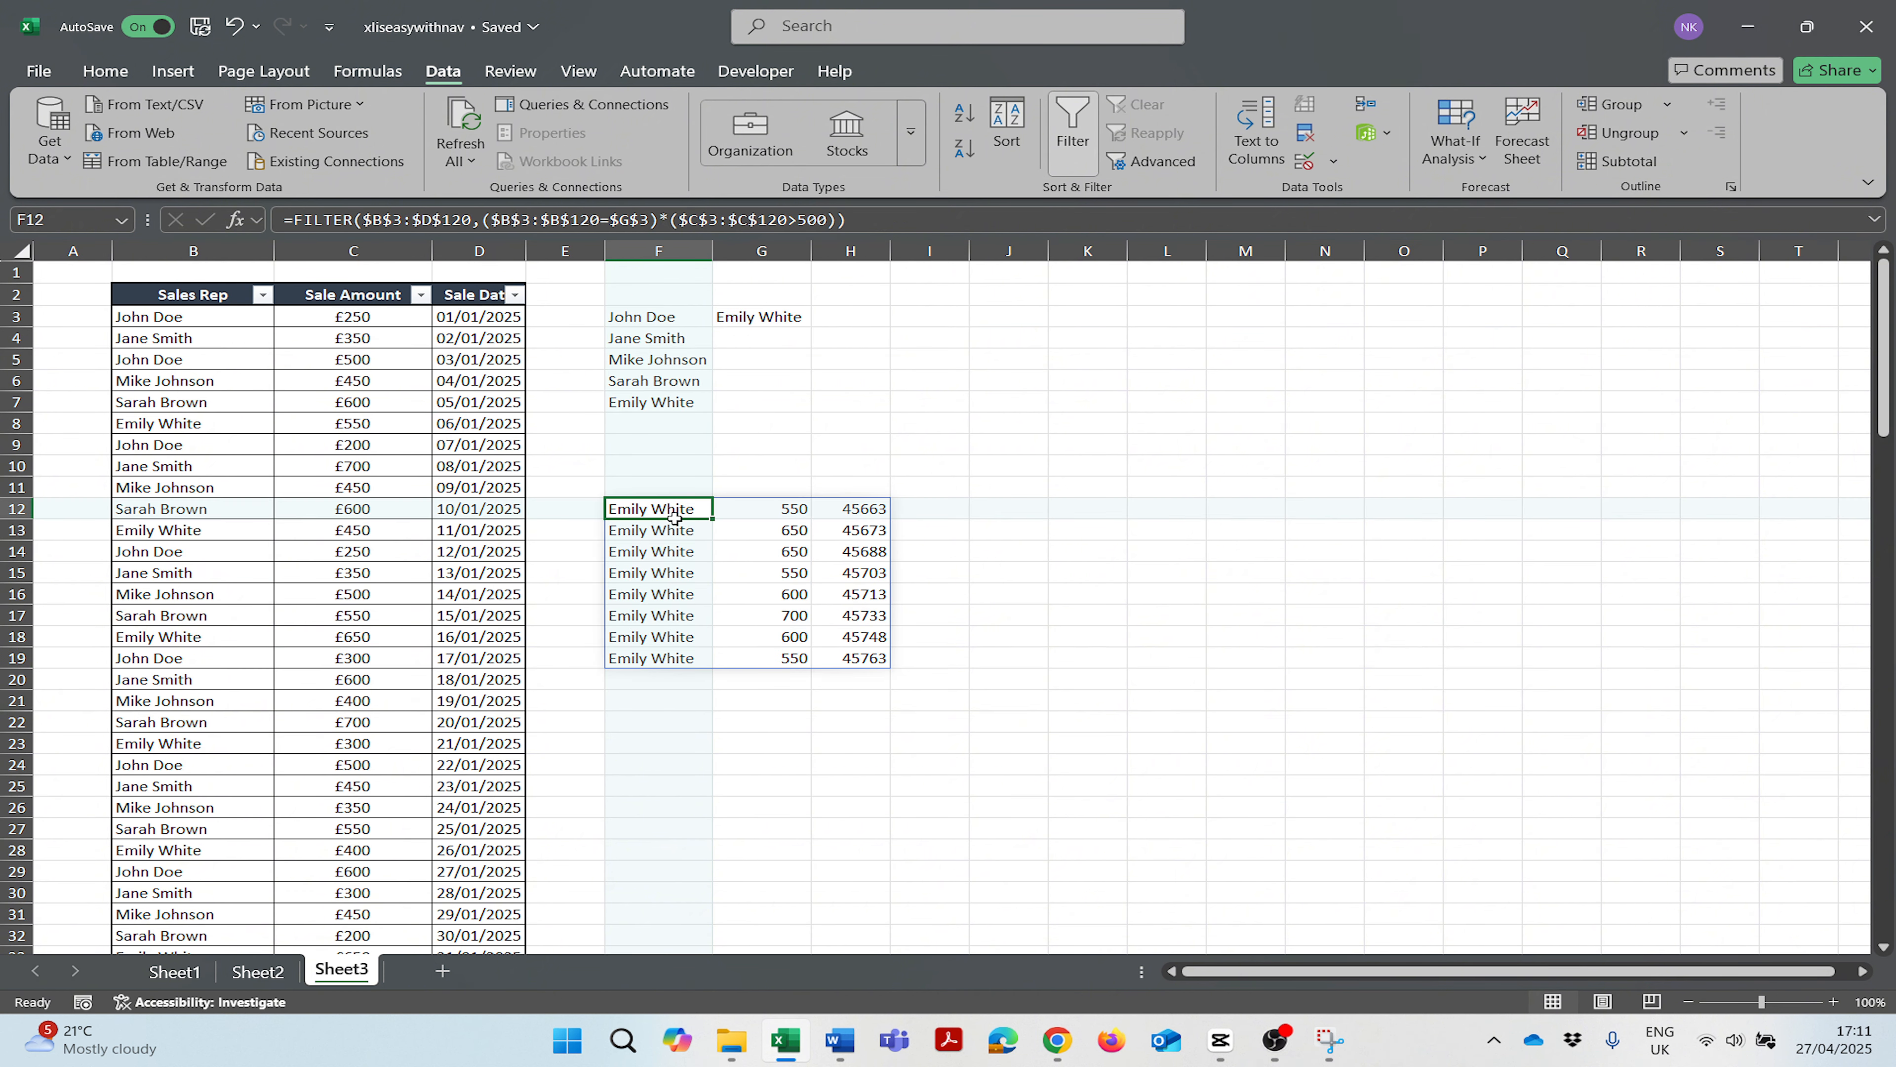
{"action": "left_click", "coordinate": [668, 404]}
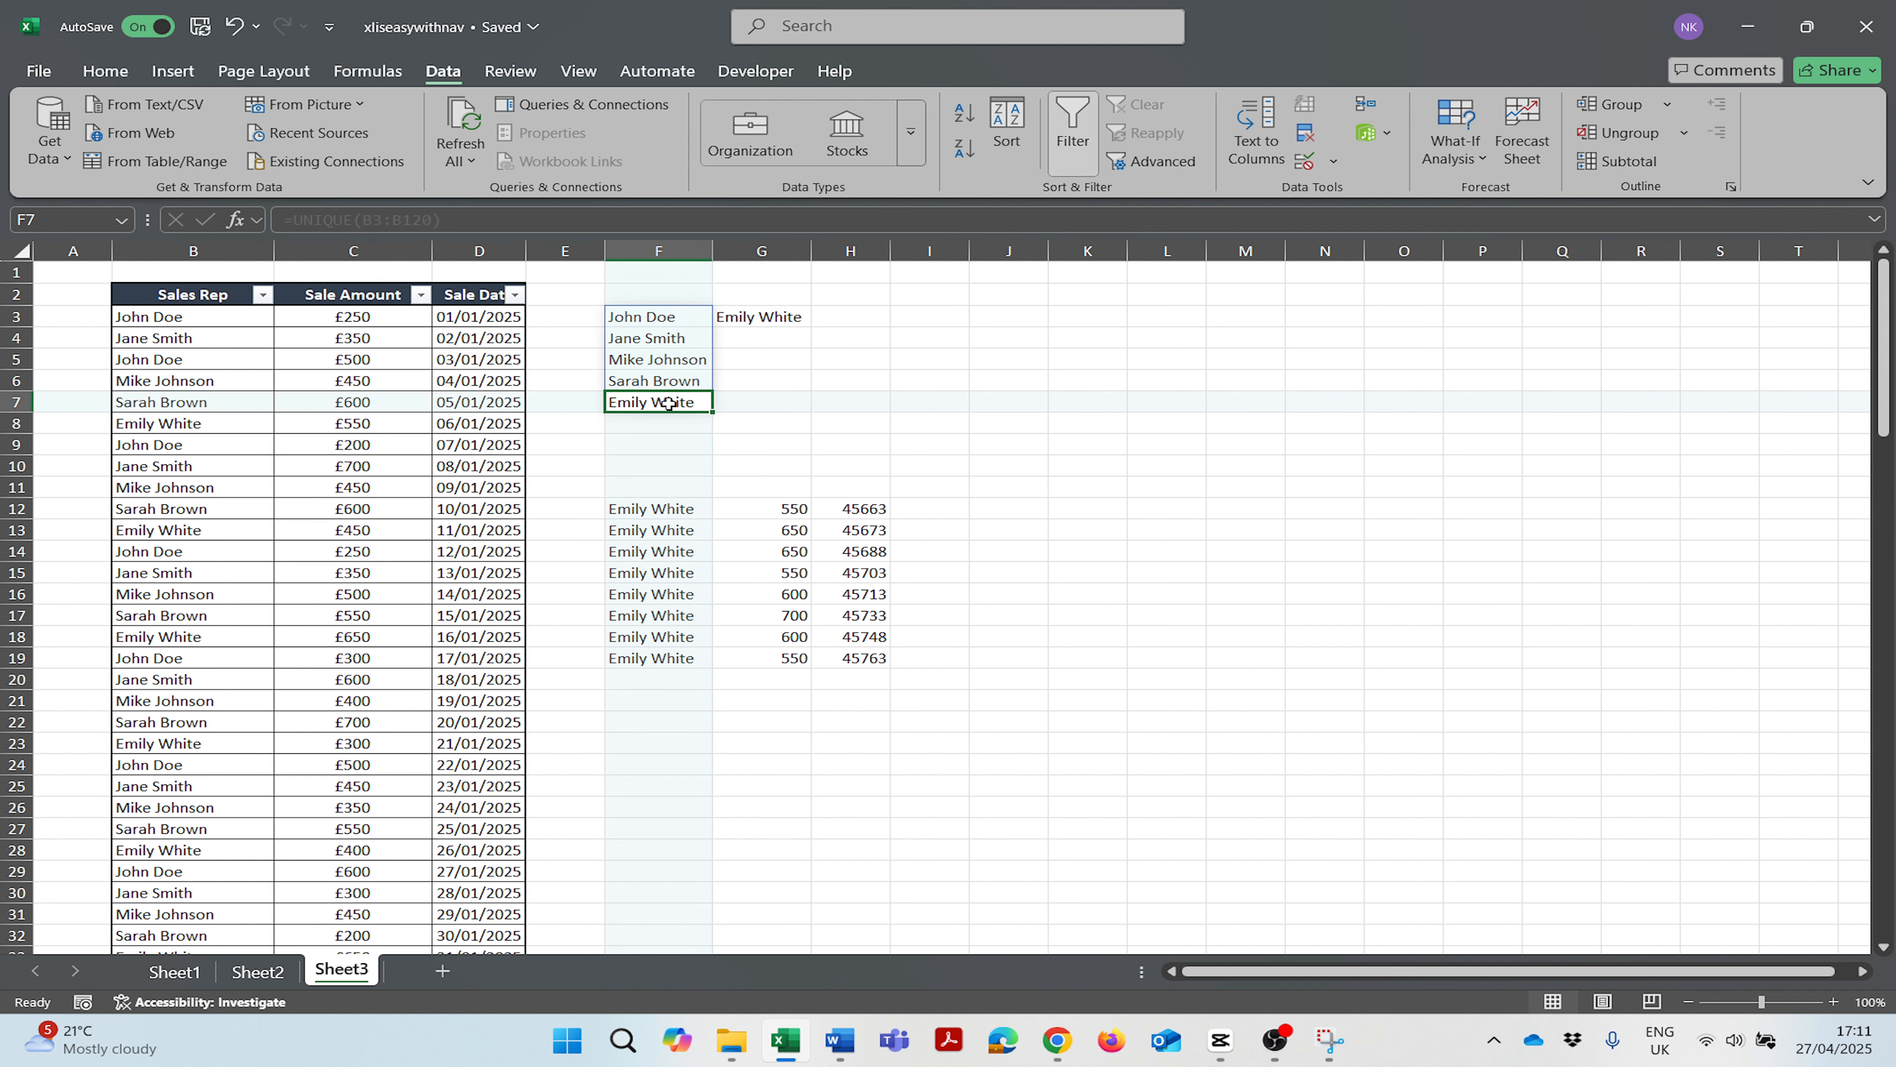